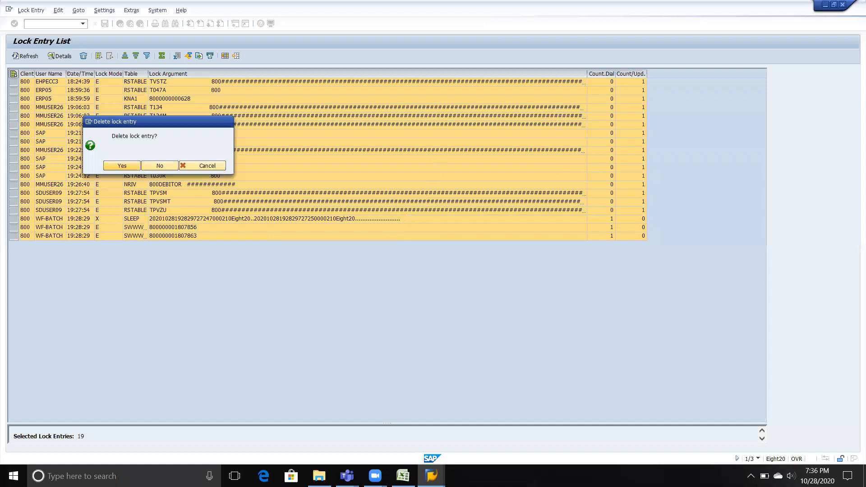
Set the computer's speaker volume to 80 and dismiss the OneDrive pop-up
click(790, 476)
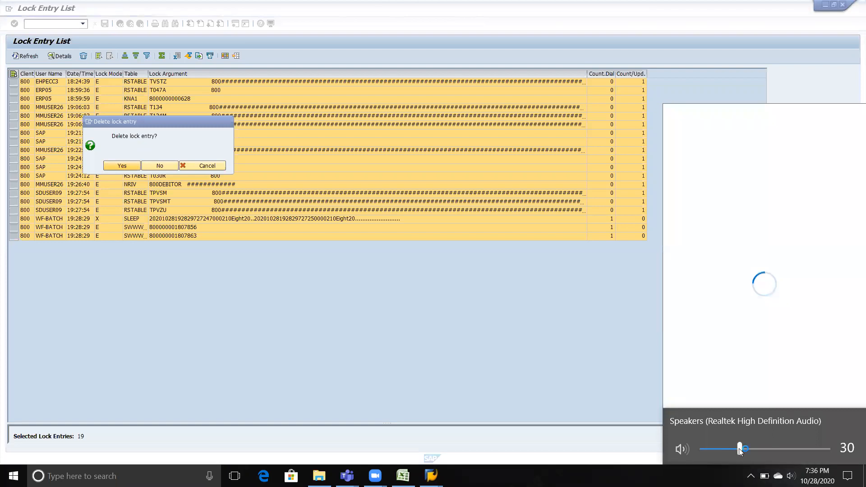
drag(799, 455, 802, 455)
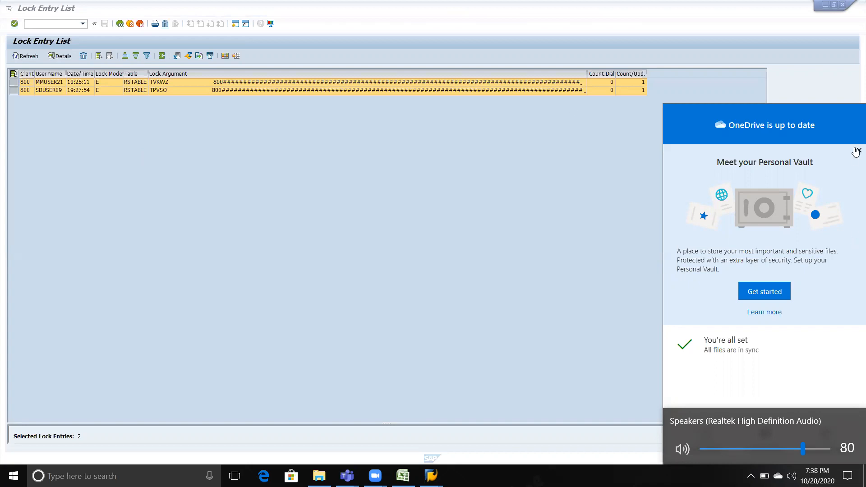
click(440, 192)
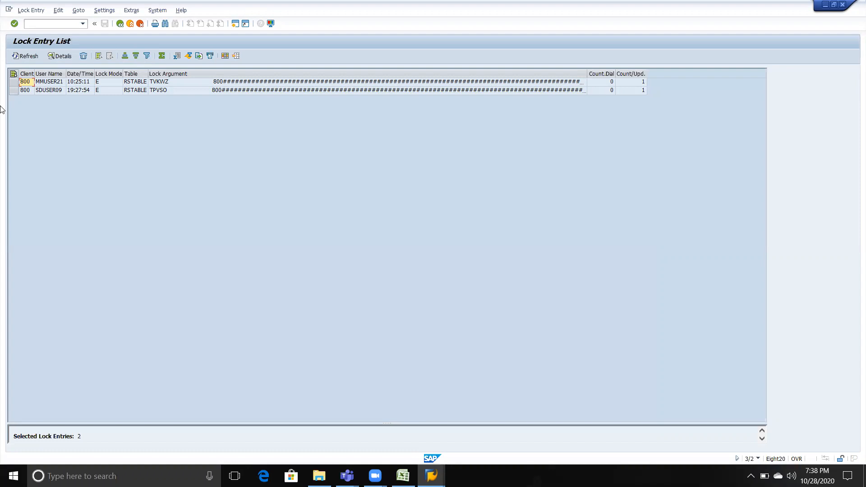
Refresh the lock entry list and delete all of its lock entries
click(27, 55)
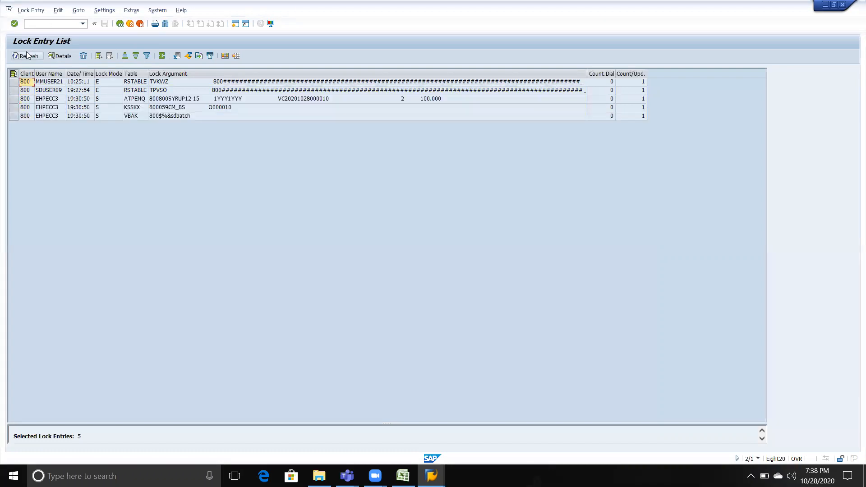
click(14, 74)
click(83, 56)
click(121, 166)
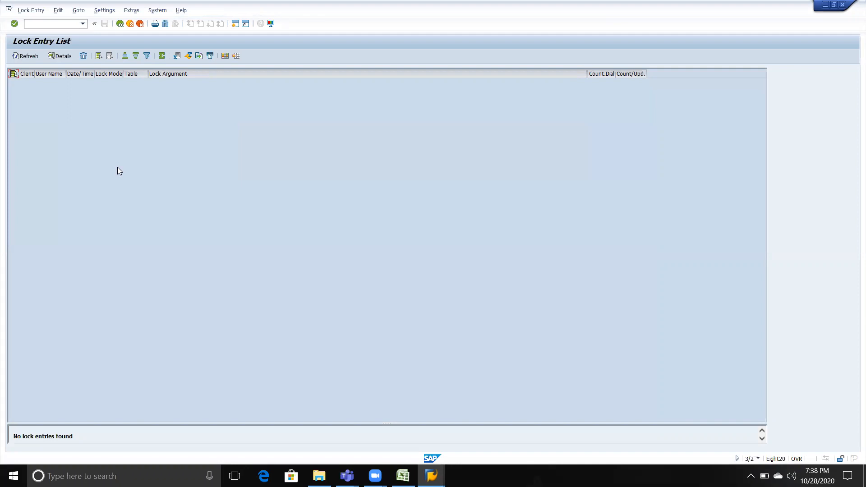
Switch to the Online lecture workbook in Excel and enter d in cell D53, beside Purchase Req
key(alt+Tab)
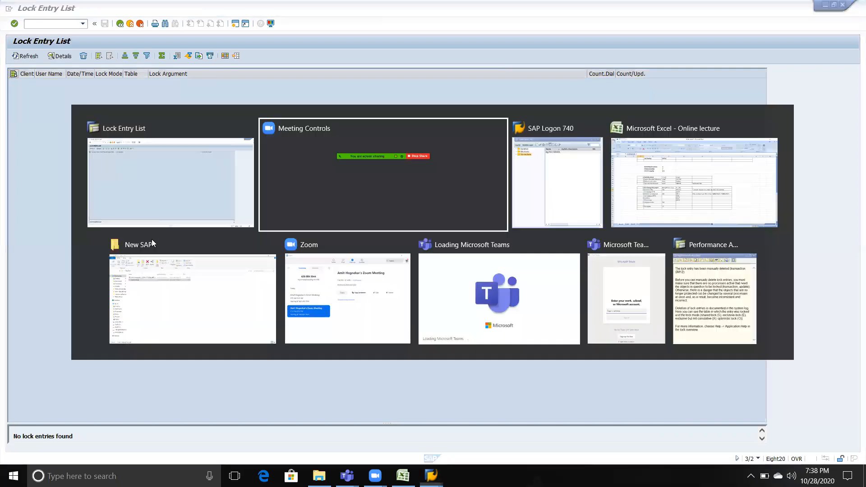
key(alt+Tab)
key(alt+Tab)
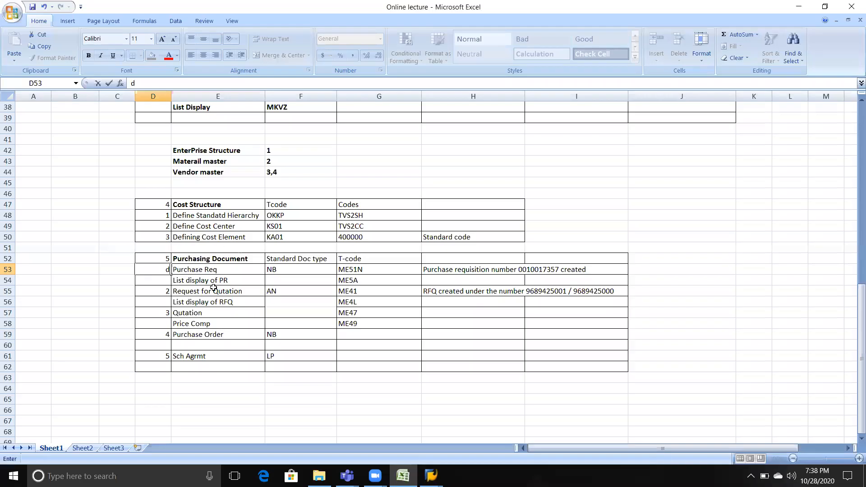
text(d)
click(209, 272)
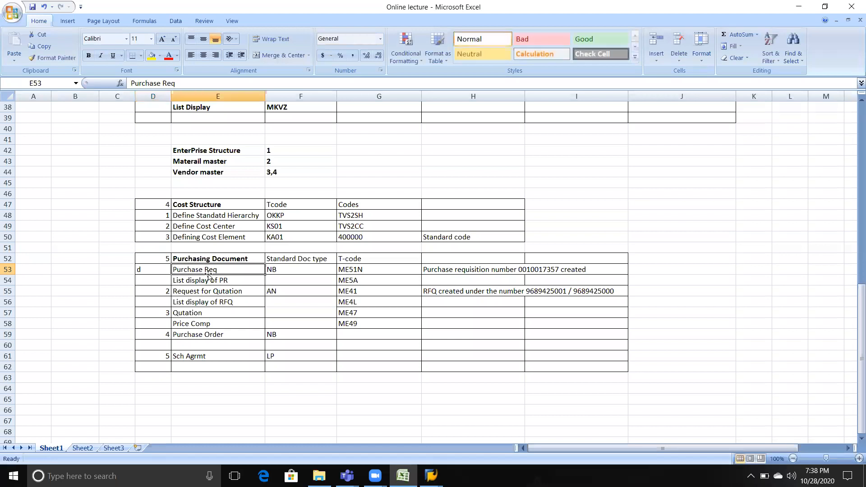
Review the standard document types for purchase requisition, request for quotation, purchase order and scheduling agreement in the Purchasing Document table
click(279, 269)
key(Left)
key(Right)
key(Down)
key(Down)
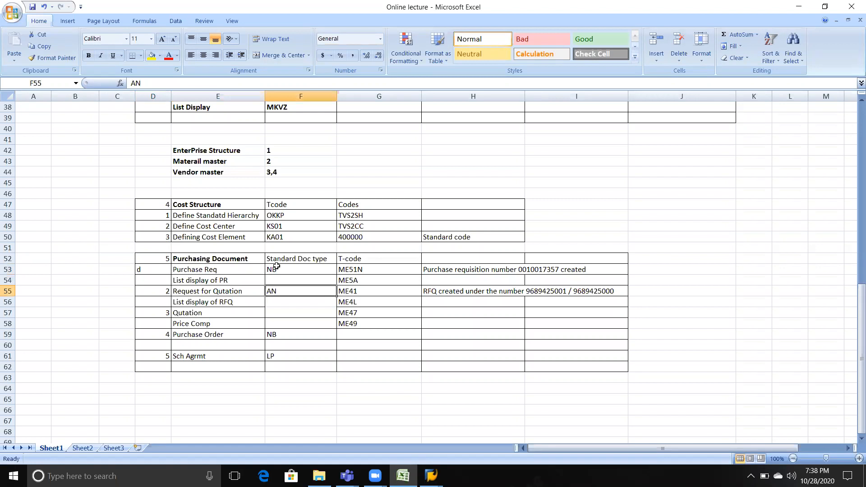
key(Down)
key(Down)
key(Down)
key(Down)
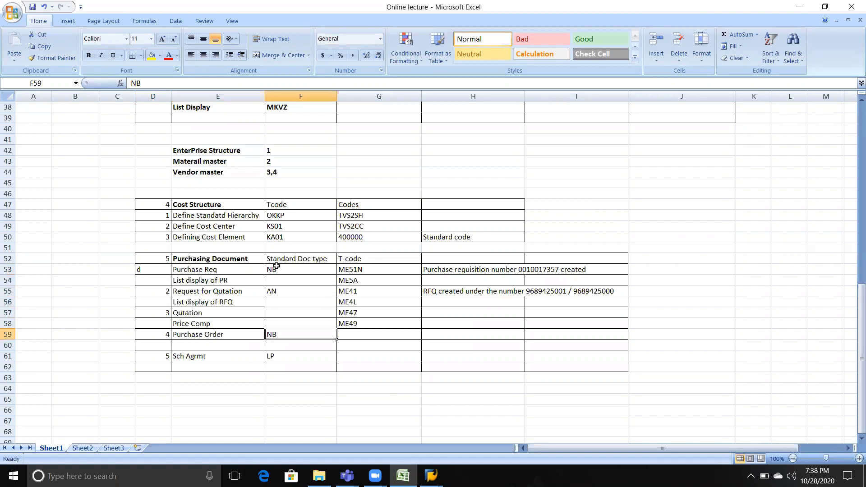
key(Down)
key(Down)
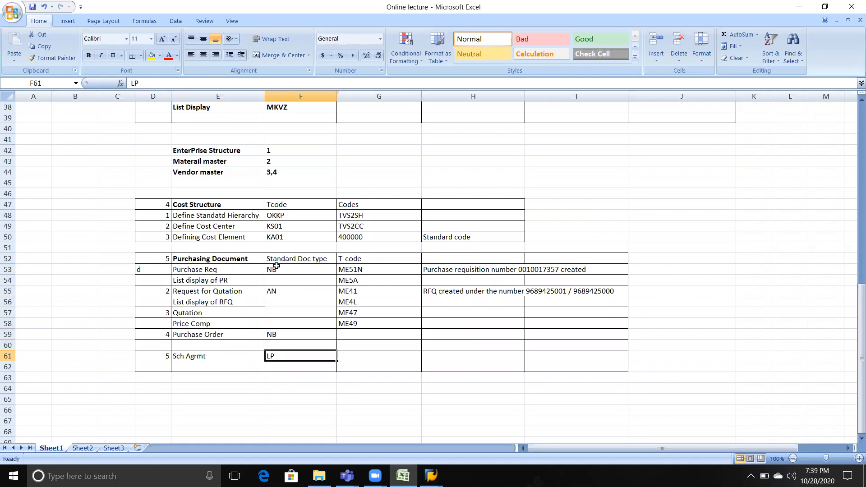
key(Up)
key(Up)
key(Left)
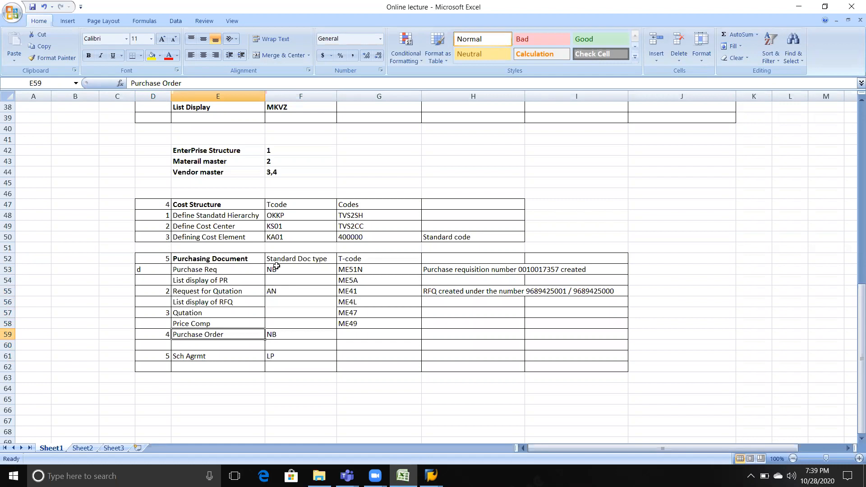
Copy the transaction code ME49 from the Price Comp row of the Purchasing Document table
click(222, 324)
key(Right)
key(Right)
key(ctrl+c)
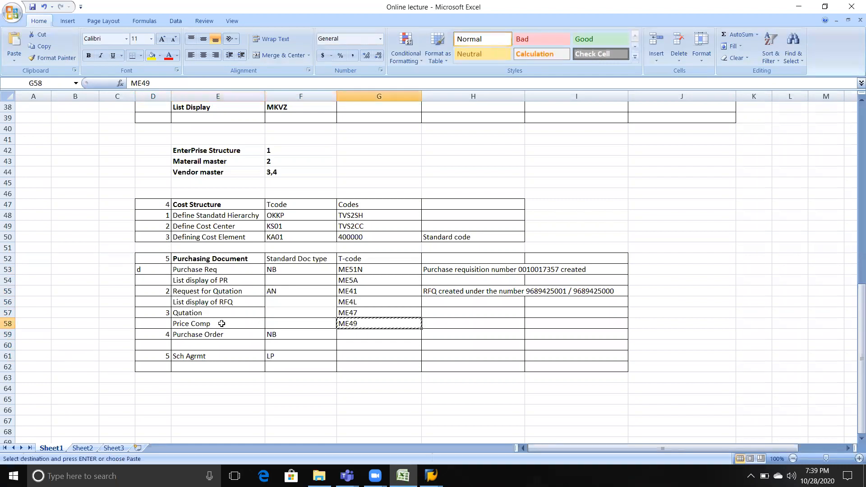
click(248, 325)
Switch to SAP and open the Price Comparison List transaction ME49 in a new session
key(alt+Tab)
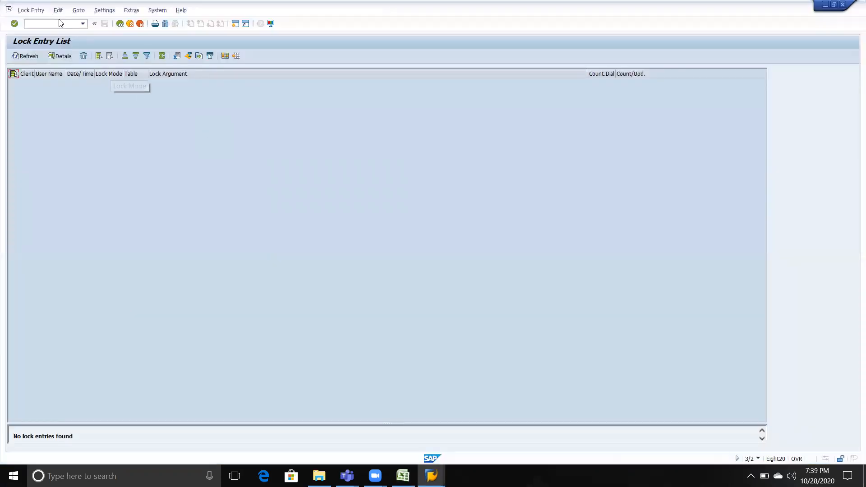
text(/om)
key(BackSpace)
text(sm13)
key(Return)
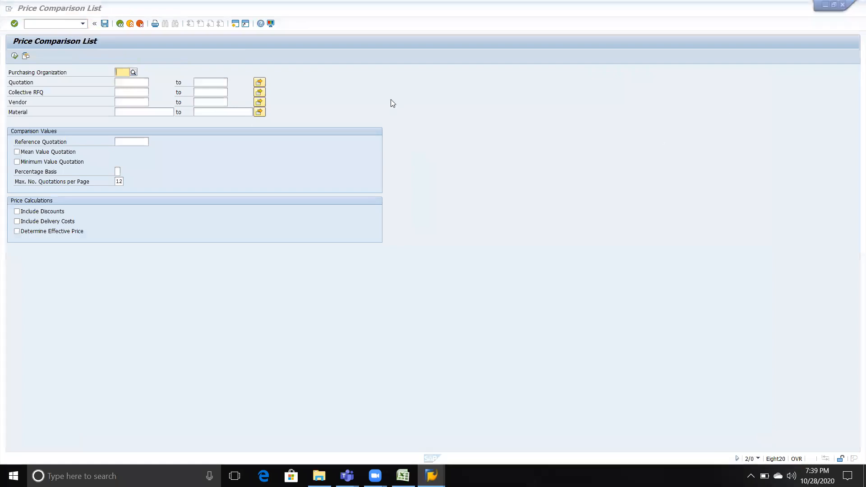
Enter tvs5 as the purchasing organization for the price comparison
click(120, 73)
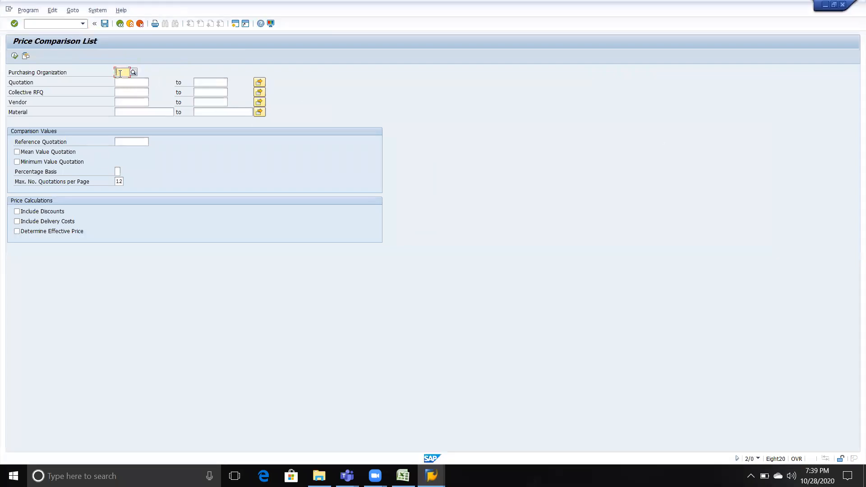
text(tvs5)
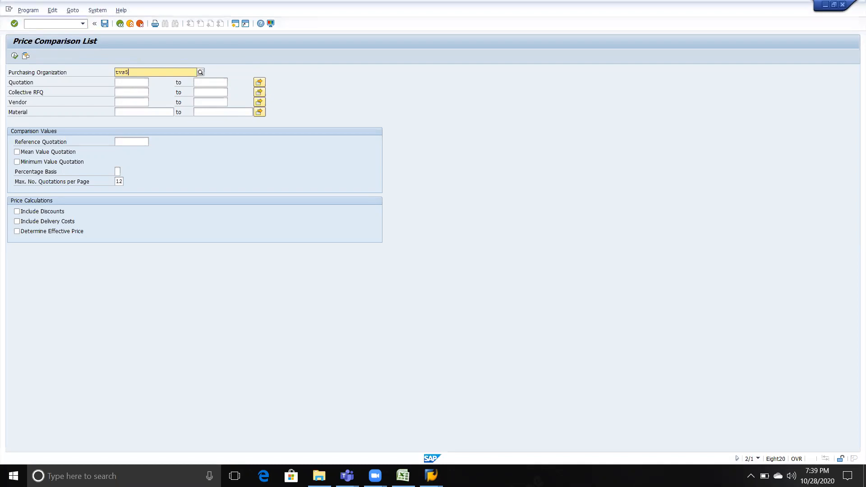
key(Return)
key(Tab)
key(Tab)
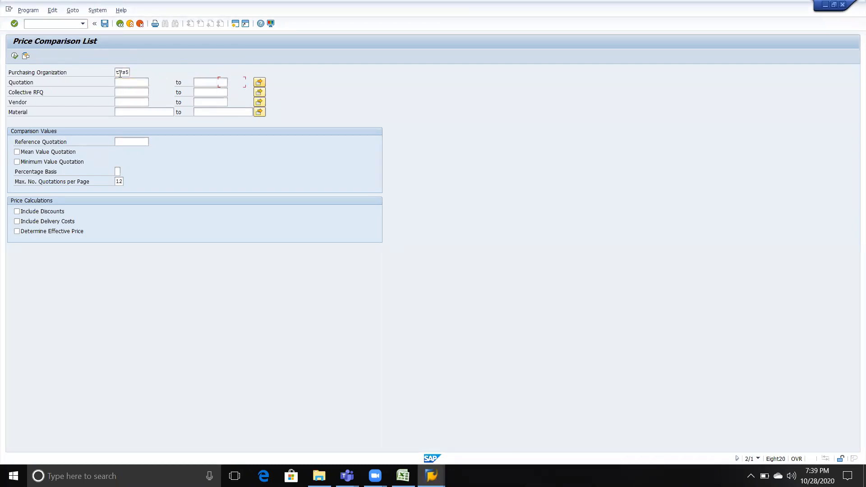
key(Tab)
Enter 456 as the collective RFQ number and run the price comparison
key(shift+Tab)
key(shift+Tab)
text(123)
key(Tab)
key(Tab)
key(Tab)
key(shift+Tab)
key(shift+Tab)
key(shift+Tab)
text(456)
key(Tab)
click(15, 56)
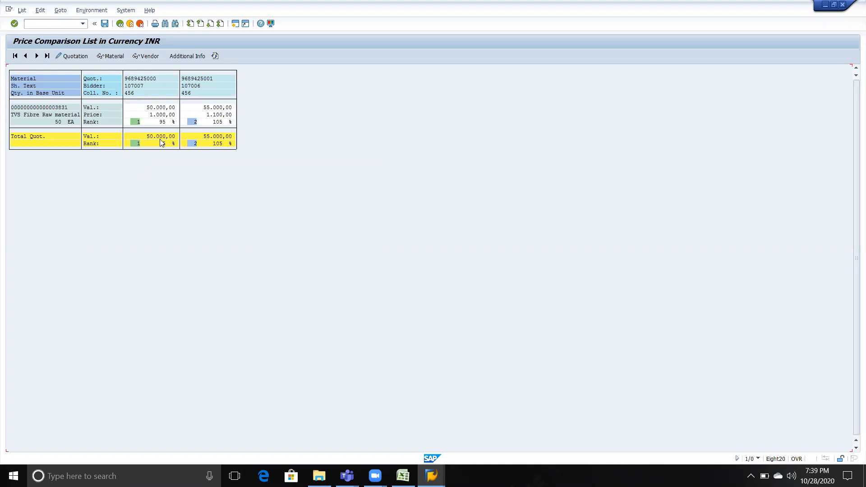
Compare the values, prices and ranks of both quotations, then return to the price comparison's selection screen
click(158, 116)
click(163, 109)
click(152, 108)
click(218, 107)
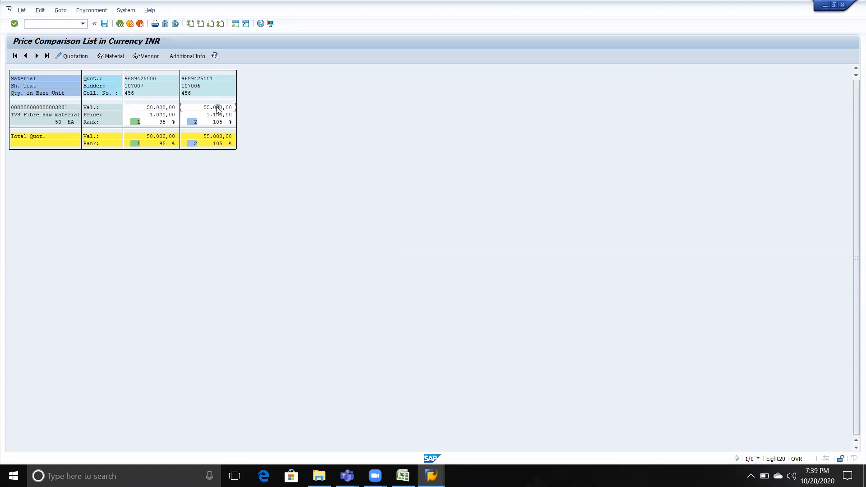
click(135, 123)
click(120, 24)
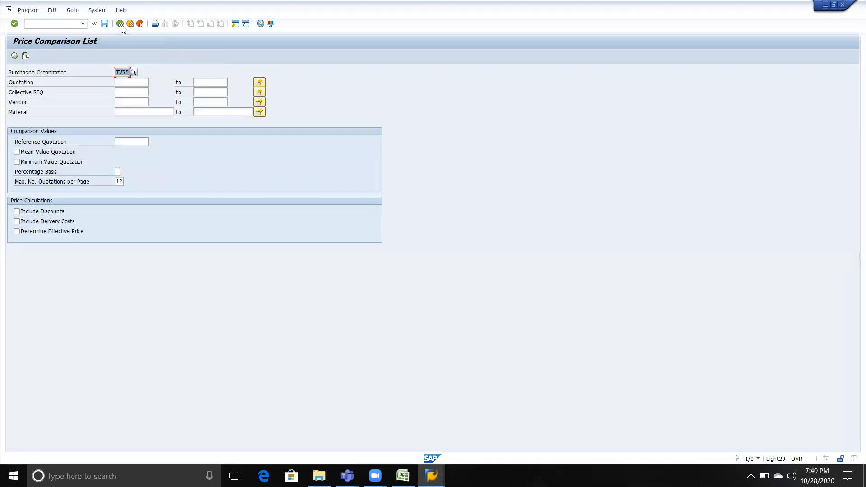
Switch to the Excel workbook and check the Purchase Order row's document type and T-code cells
key(alt+Tab)
key(alt+Tab)
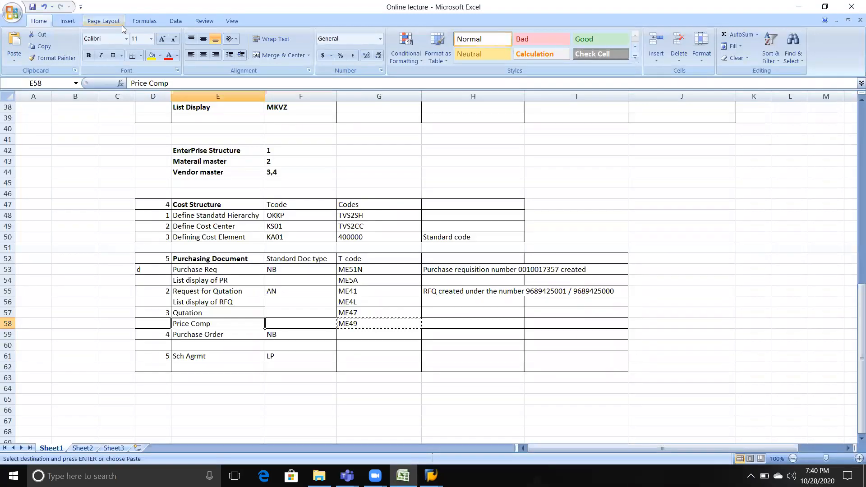
key(alt+Tab)
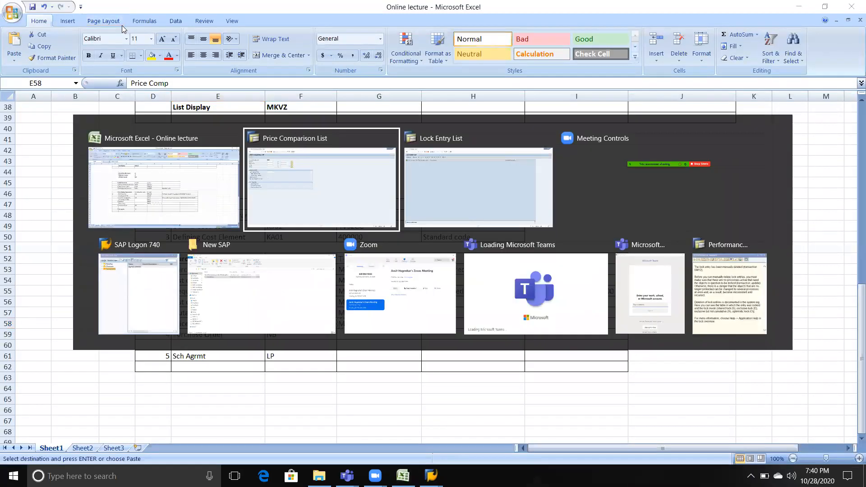
key(Escape)
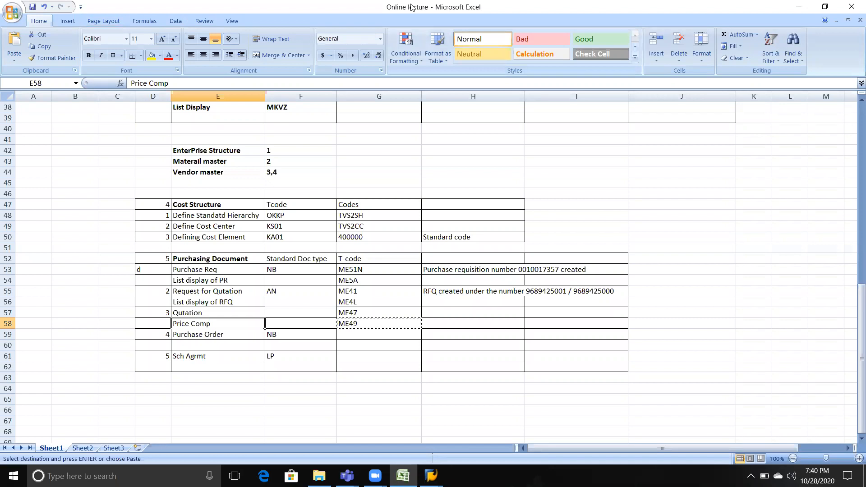
key(alt+Tab)
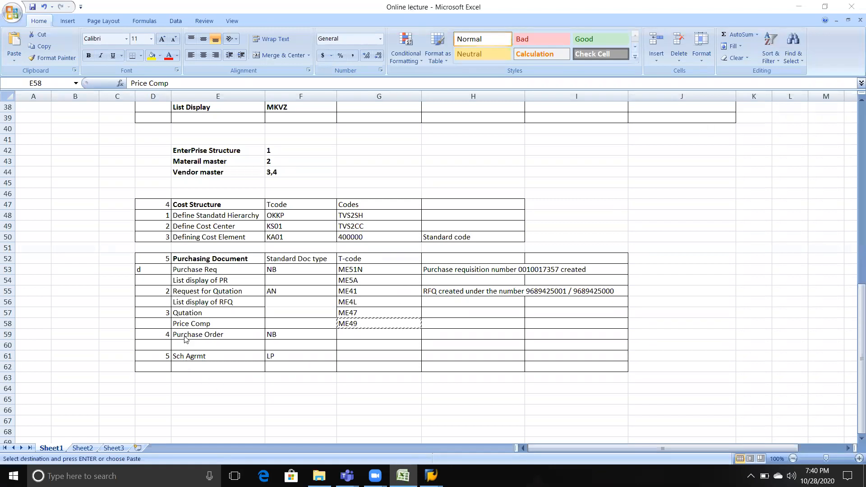
key(alt+Tab)
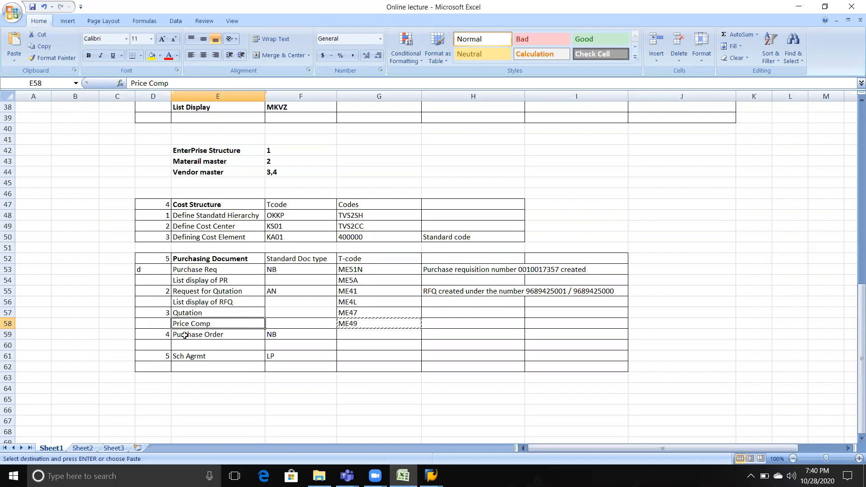
key(Down)
key(Right)
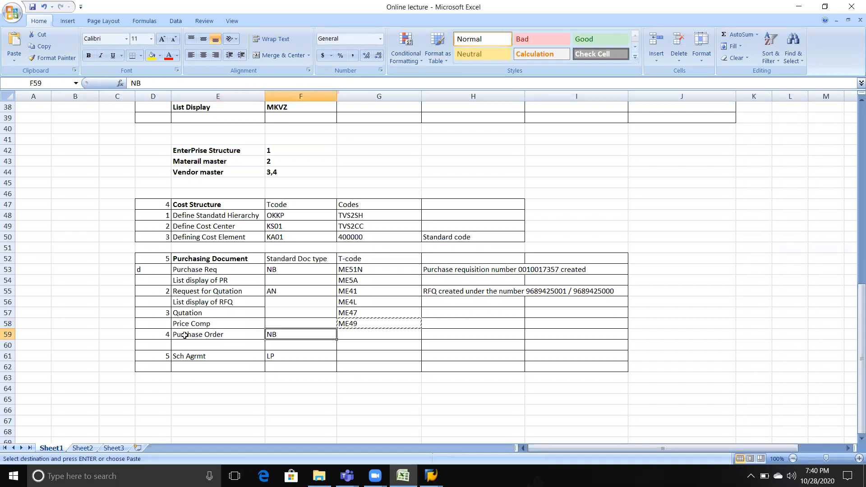
key(Right)
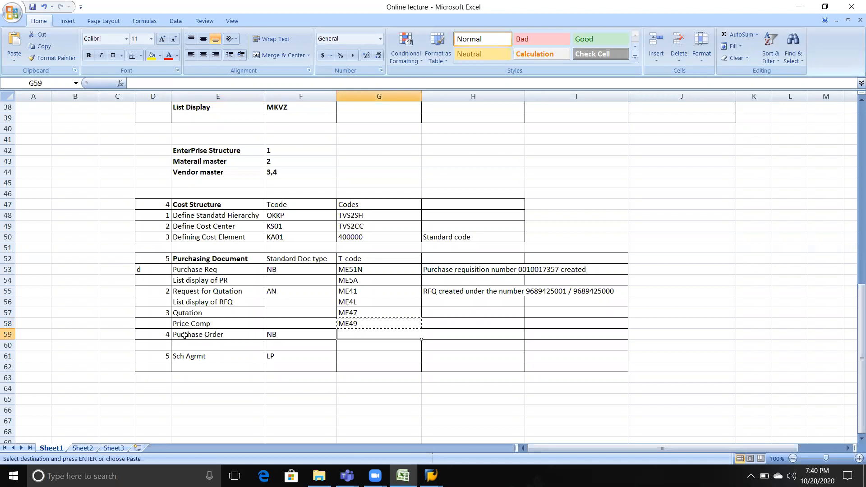
Switch to SAP, leave the price comparison and expand Logistics > Materials Management > Purchasing > Purchase Order > Create in the SAP menu
key(alt+Tab)
key(Tab)
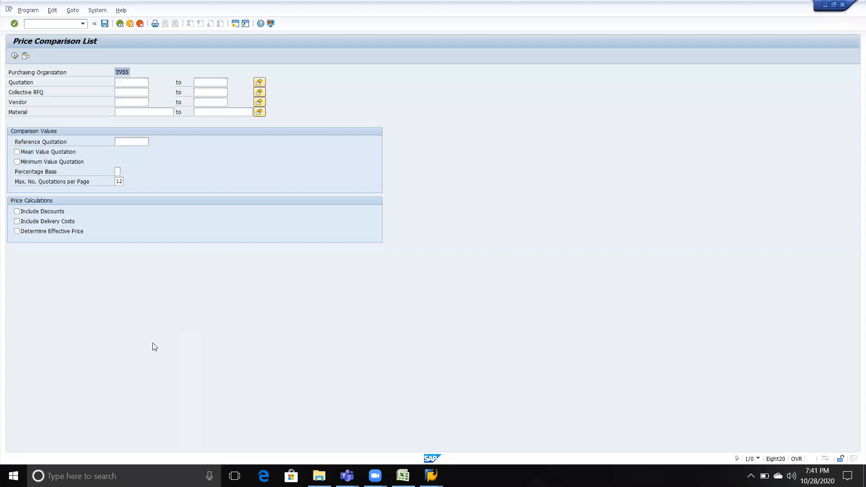
click(119, 23)
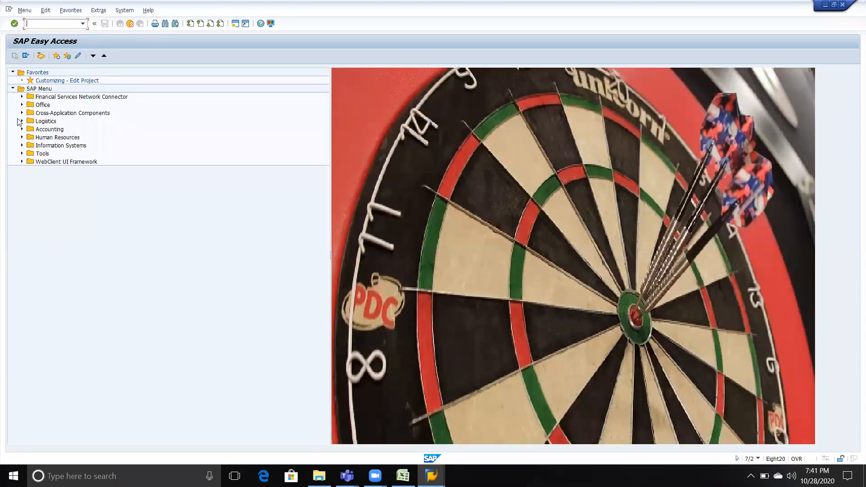
click(22, 121)
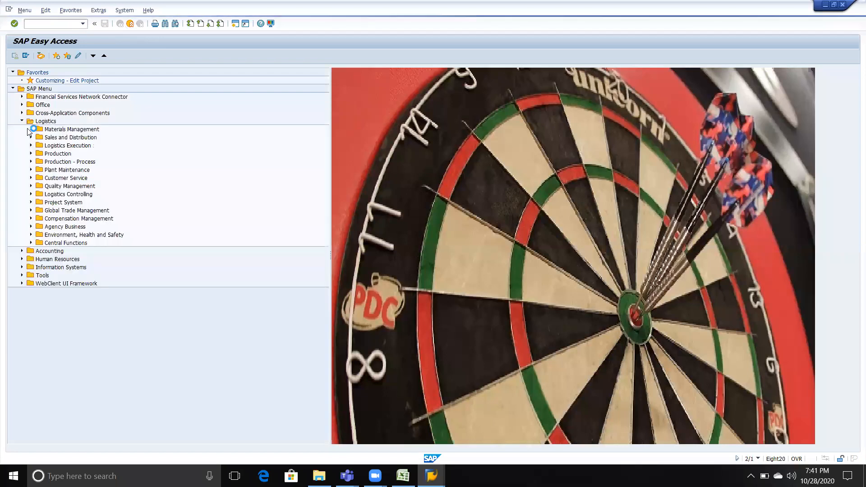
click(30, 129)
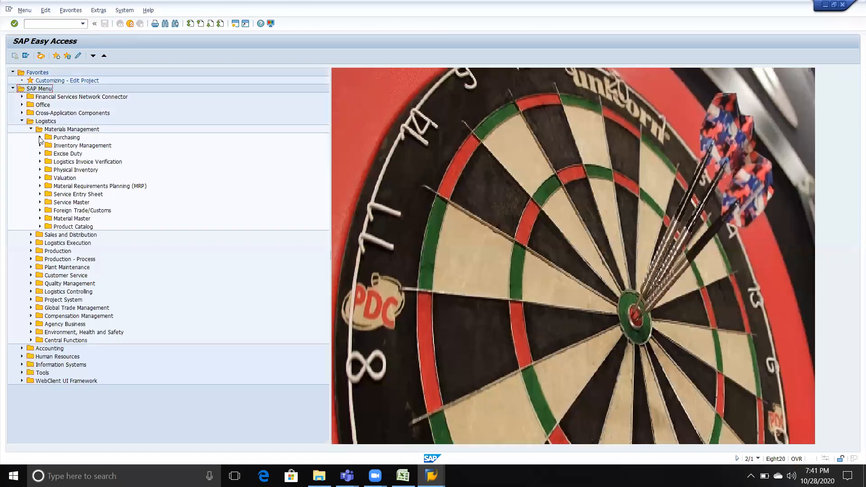
click(39, 137)
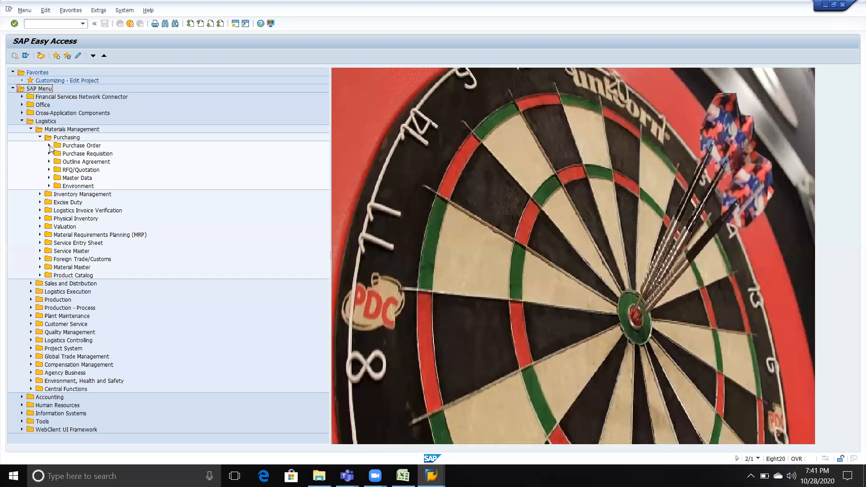
click(49, 145)
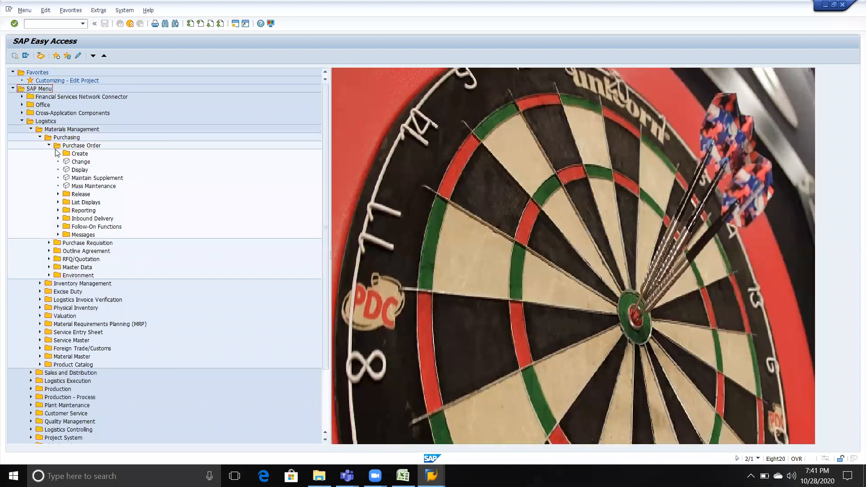
click(58, 154)
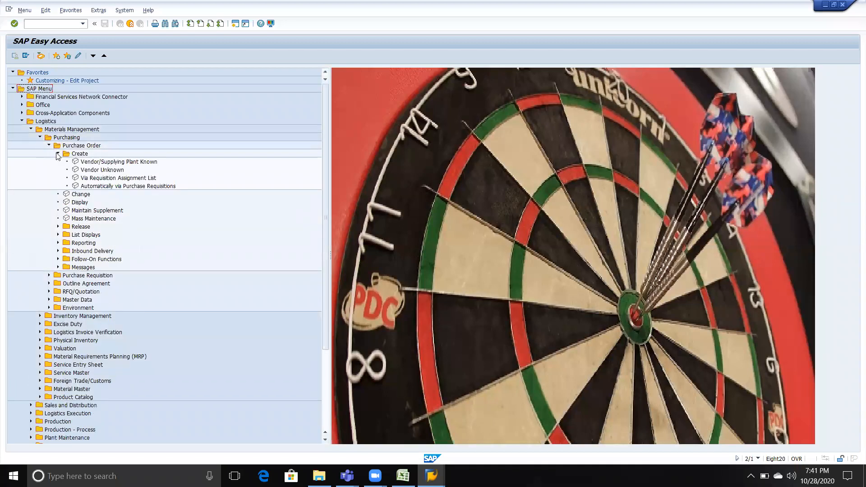
Open purchase order creation for a known vendor, check its transaction code, and enter ME21N as the Purchase Order row's T-code in the Excel workbook
double_click(92, 164)
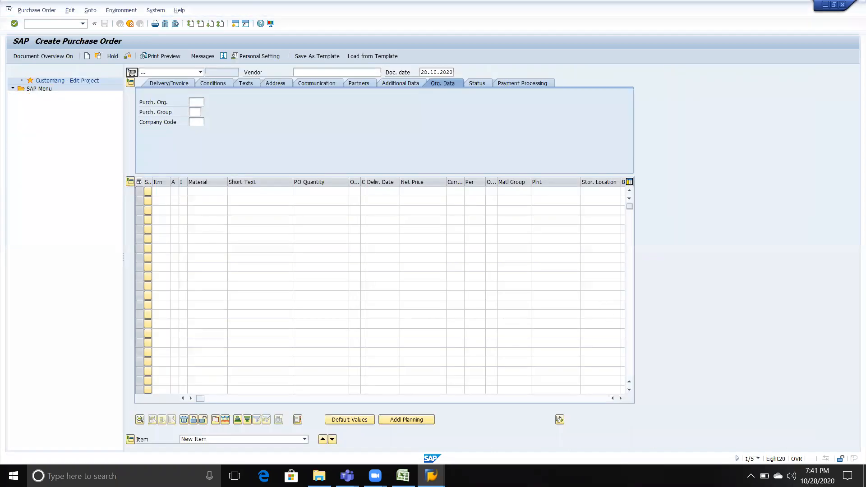
click(760, 460)
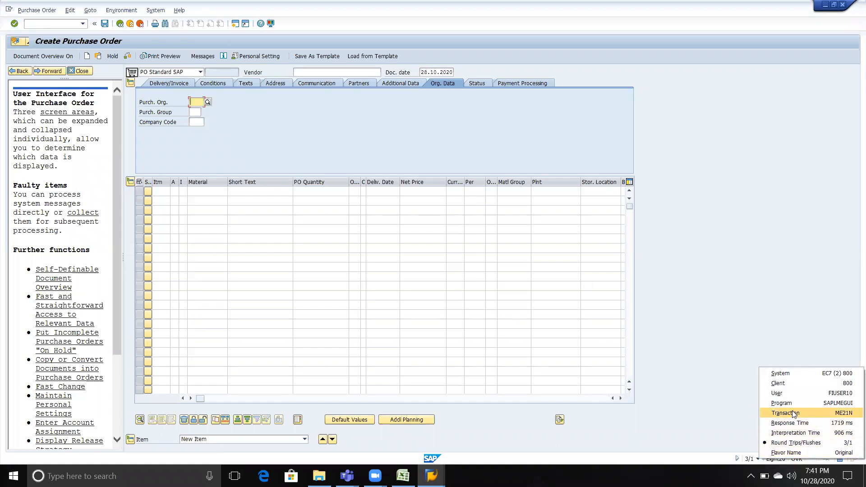
key(alt+Tab)
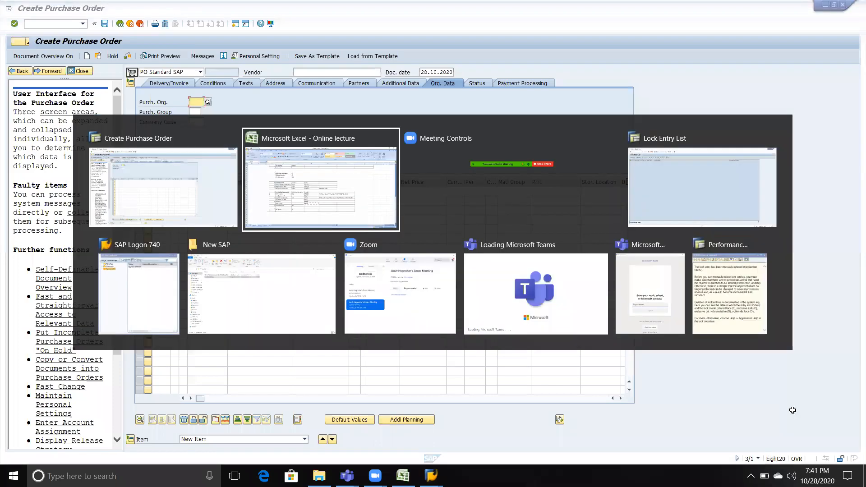
text(ME21N)
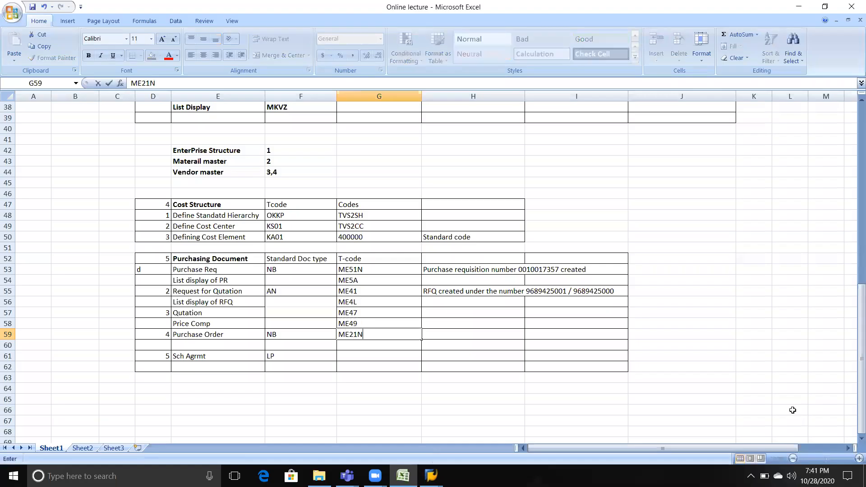
key(Tab)
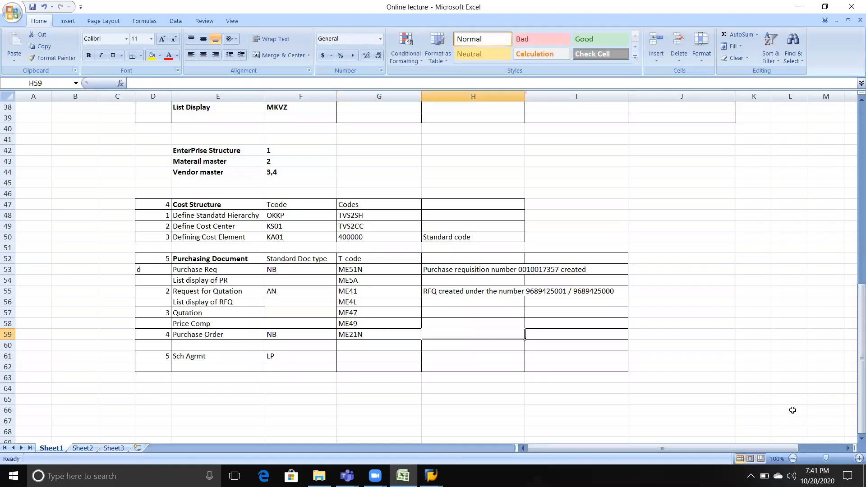
Check the Purchase Order row's standard document type in the Excel workbook, copy that cell and return to SAP
key(alt+Tab)
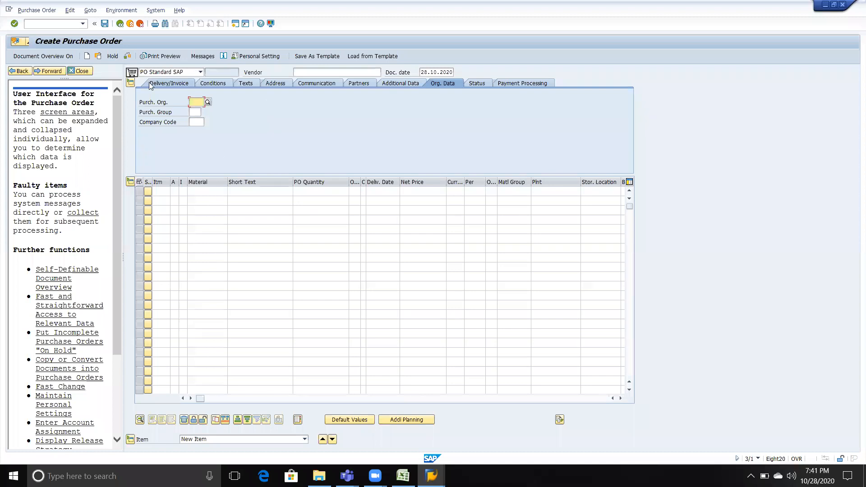
key(alt+Tab)
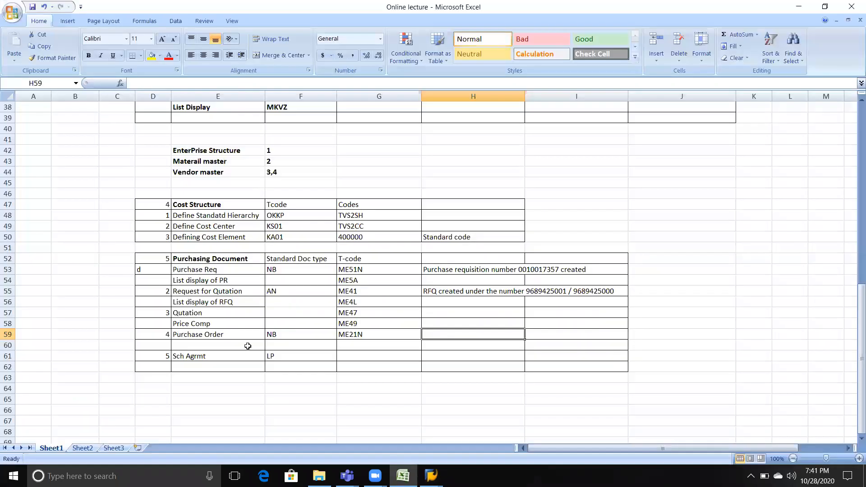
click(220, 339)
key(Right)
key(ctrl+c)
key(alt+Tab)
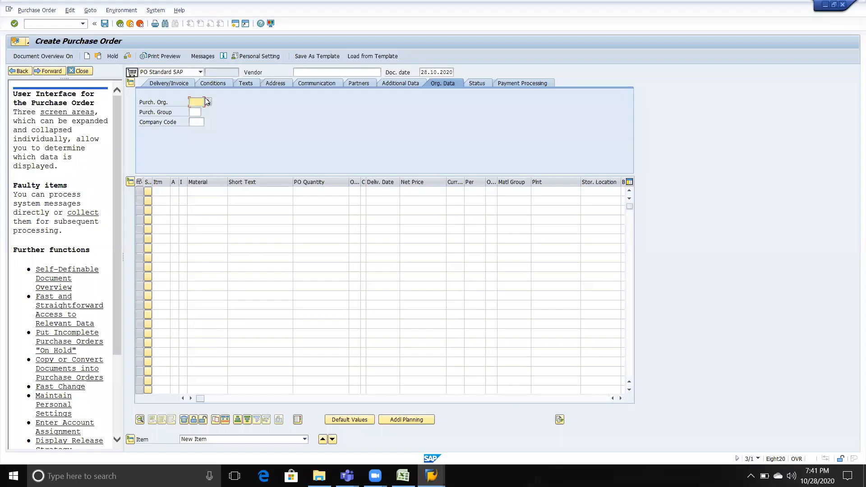
Browse the available purchase order types and select PO Standard SAP
click(200, 72)
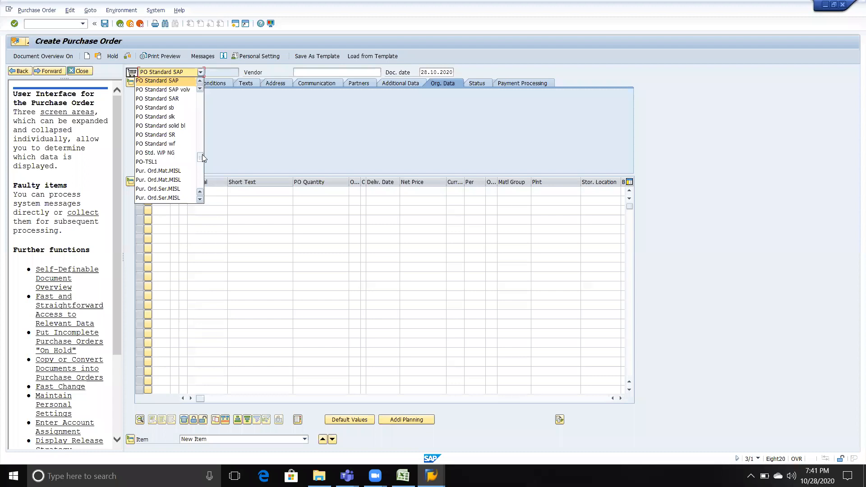
drag(202, 154, 205, 117)
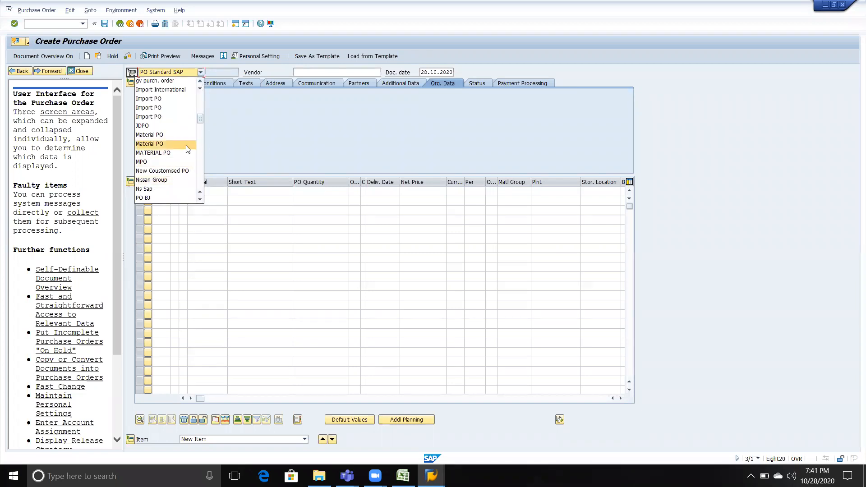
scroll(187, 136, up, 3)
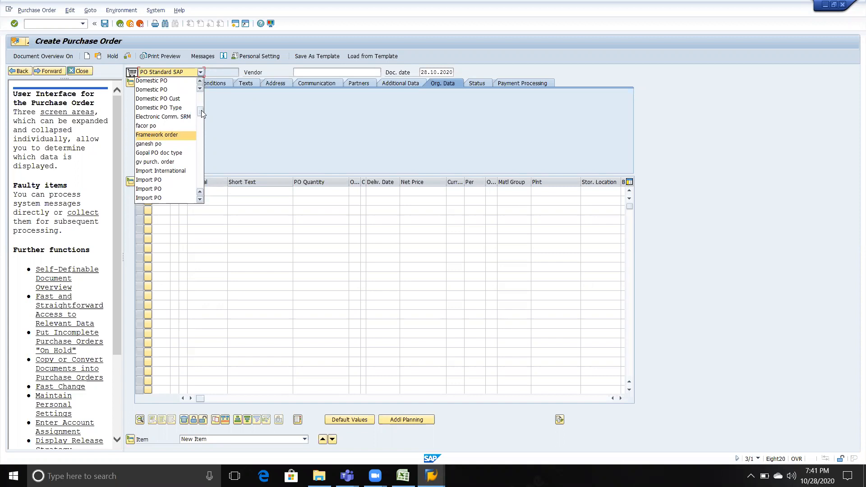
drag(201, 110, 202, 121)
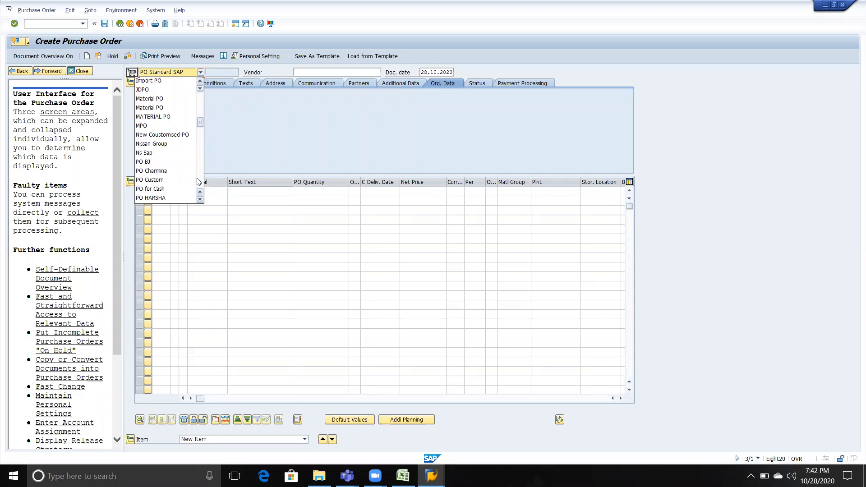
drag(199, 202, 201, 202)
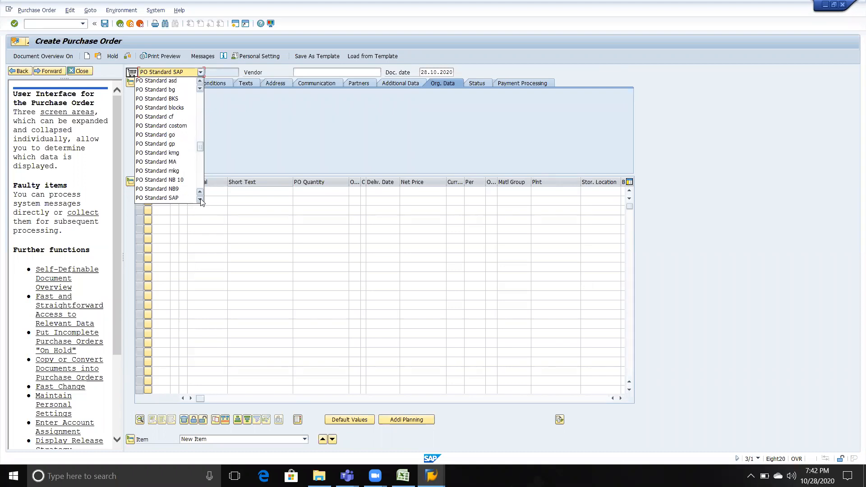
click(156, 199)
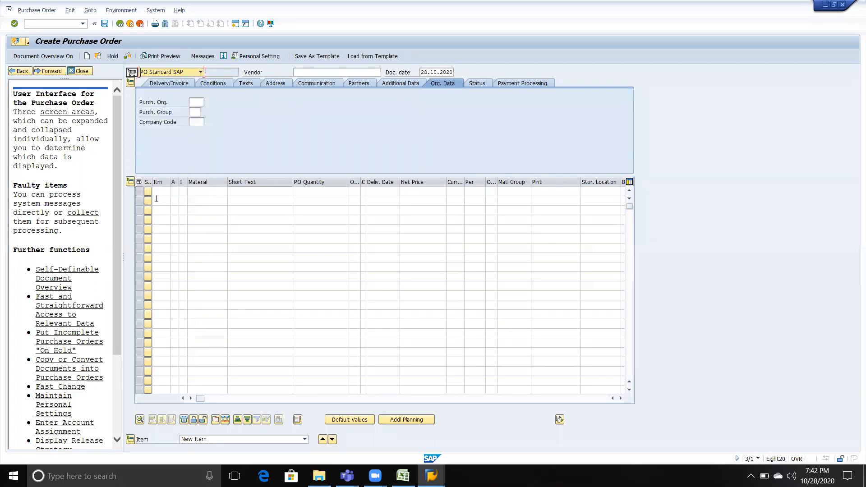
Search for vendors in company code TVS2 and assign TATA STEAL TVS2 as the purchase order's vendor
click(299, 72)
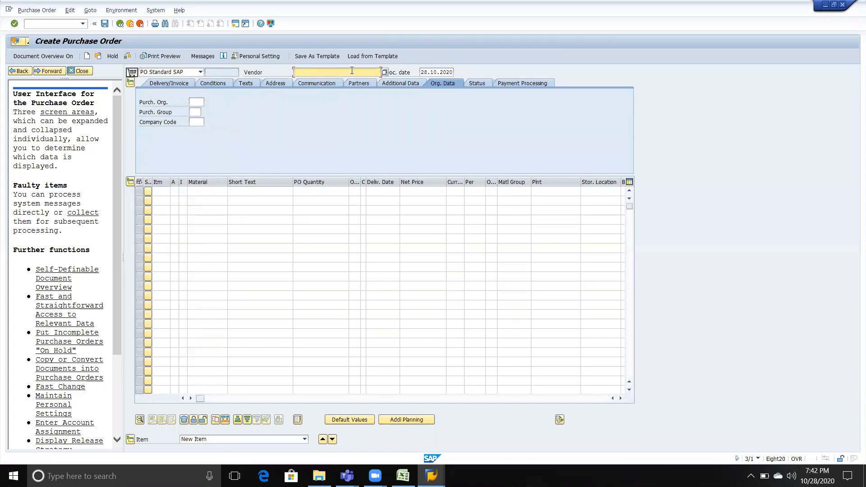
click(384, 73)
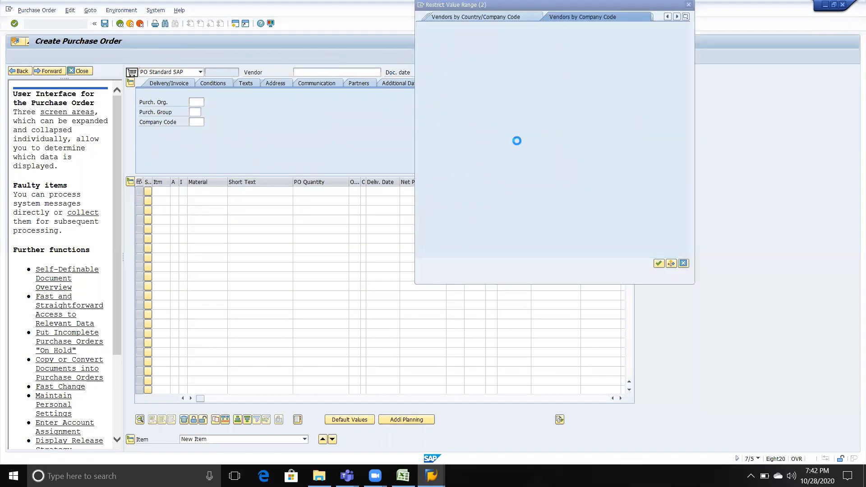
click(518, 141)
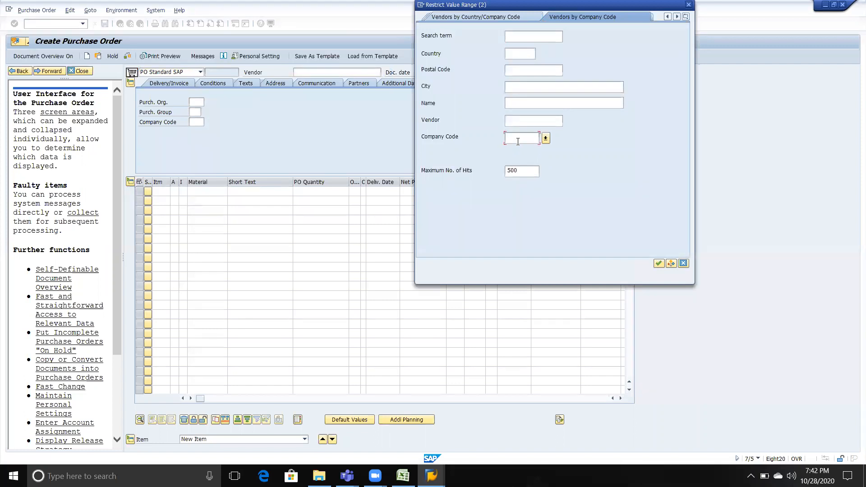
text(TVS2)
key(Return)
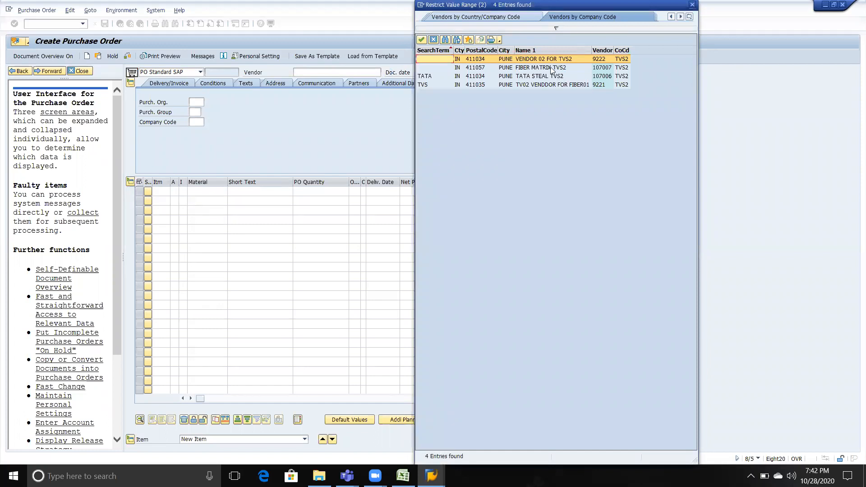
click(539, 79)
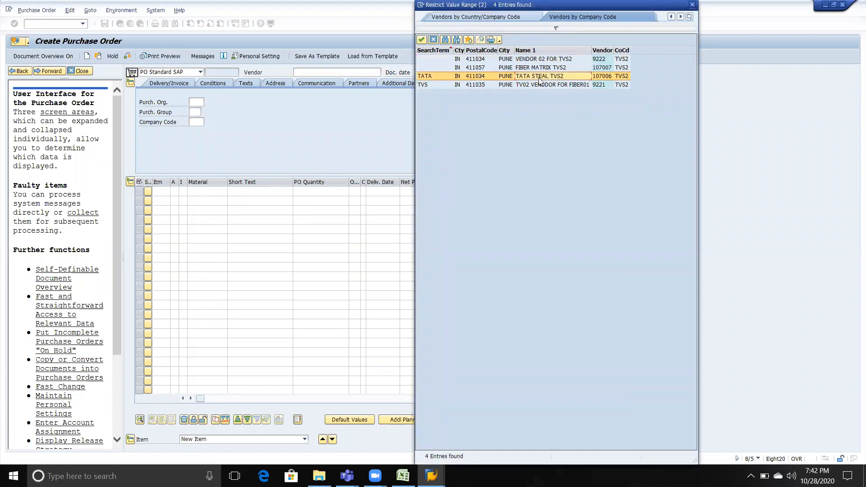
double_click(537, 80)
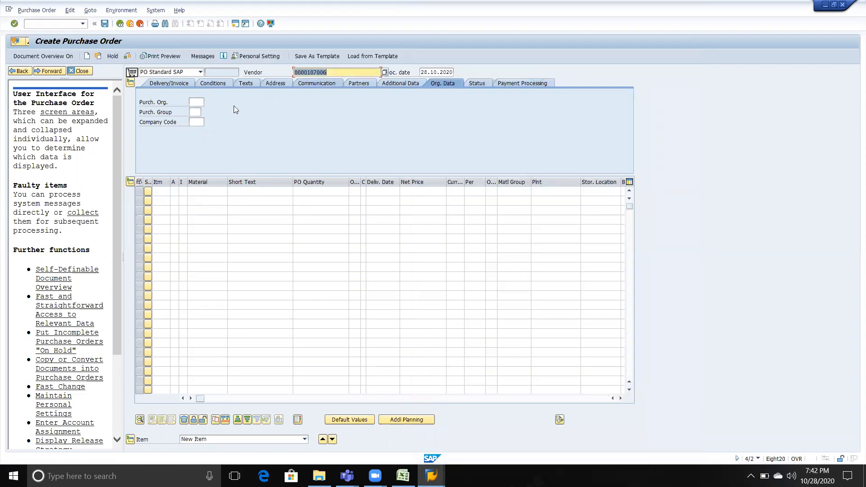
Set the purchasing organization to TVS5 in the purchase order's organizational data
click(196, 103)
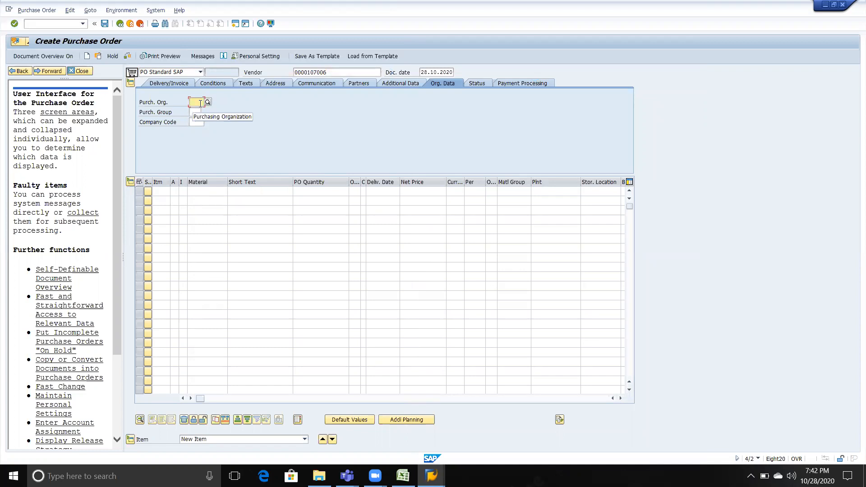
text(TVSS)
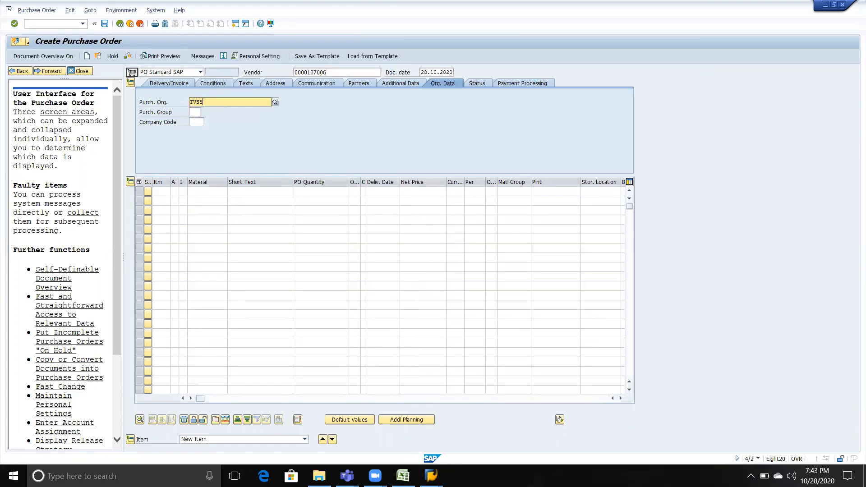
key(Return)
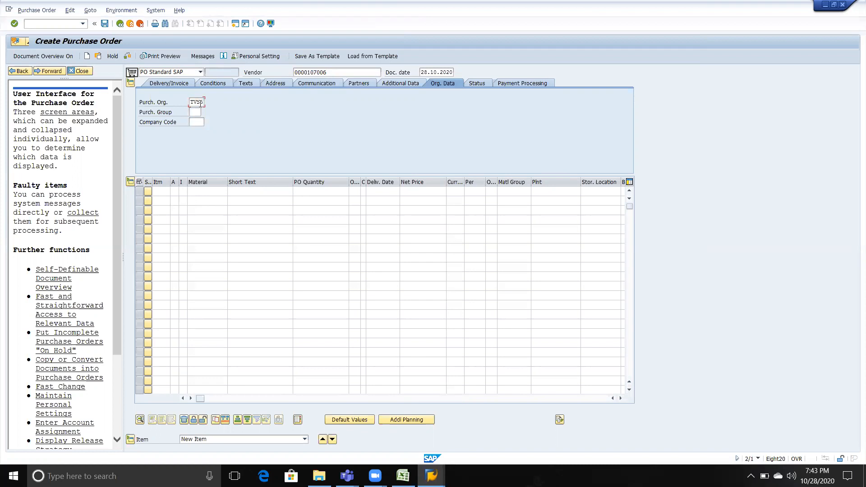
Look up the Purchase group code in the Excel workbook's material master table, then return to the purchase order in SAP
key(alt+Tab)
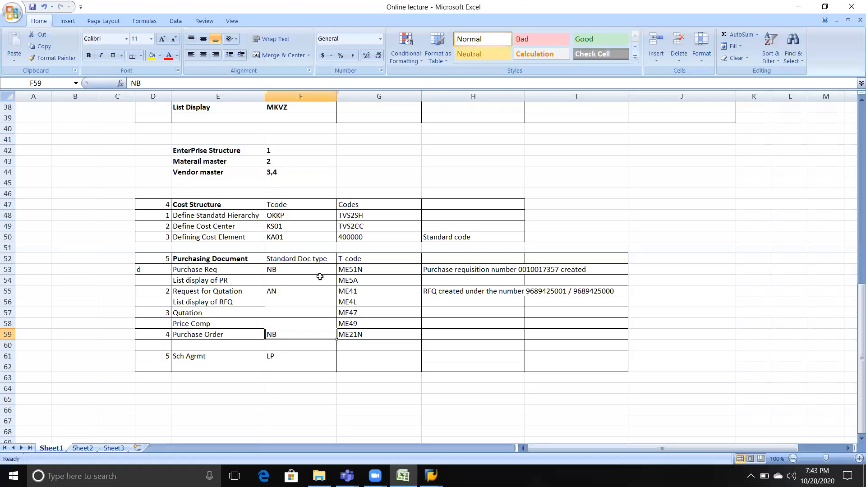
scroll(319, 276, up, 8)
click(434, 190)
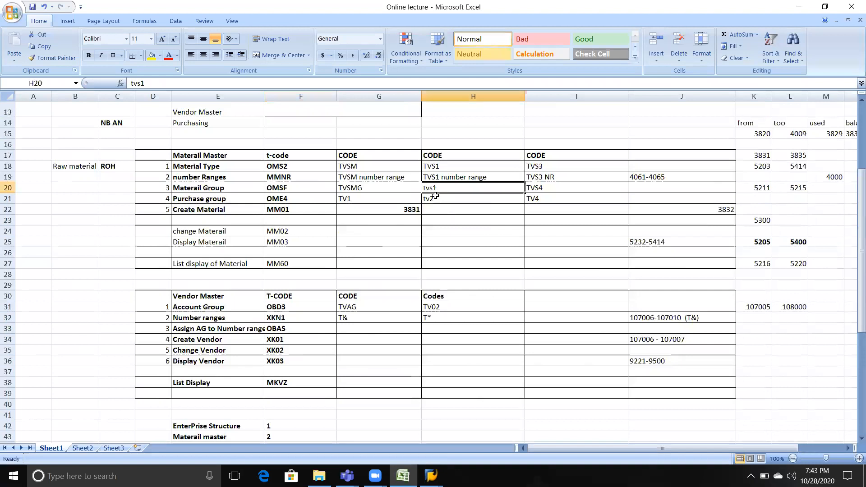
click(434, 199)
key(alt+Tab)
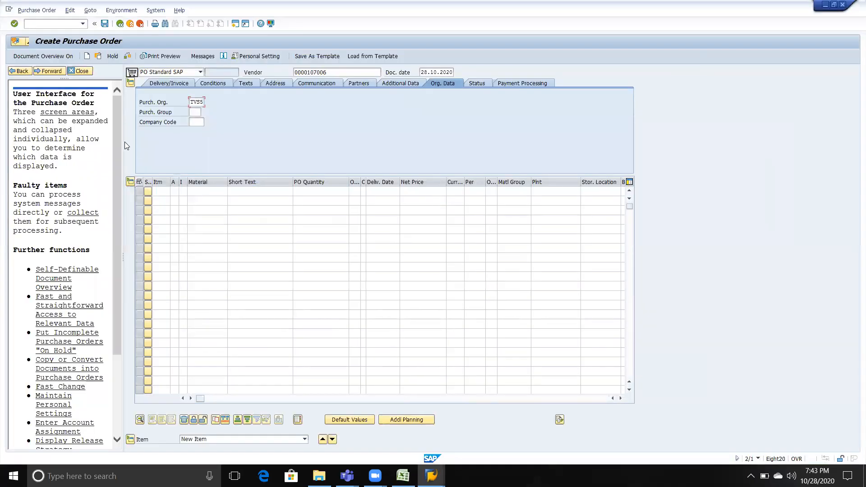
Set the purchasing group to TV2 and the company code to TVS2 in the organizational data
click(198, 111)
text(TV2)
key(Tab)
text(RVS2)
key(BackSpace)
key(BackSpace)
key(BackSpace)
key(BackSpace)
text(TVS2)
Search for materials in plant TVS3 and assign TVS FIBRE RAW MATERIAL to the first order item
click(218, 190)
click(231, 191)
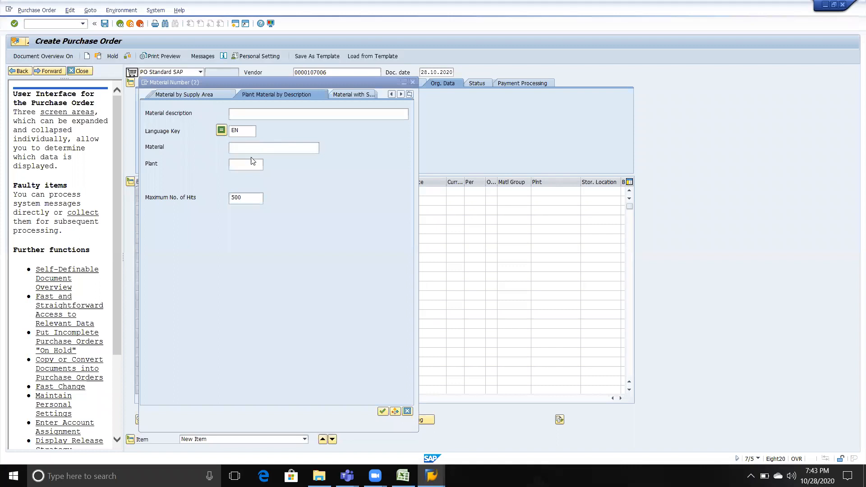
click(248, 163)
text(TVS)
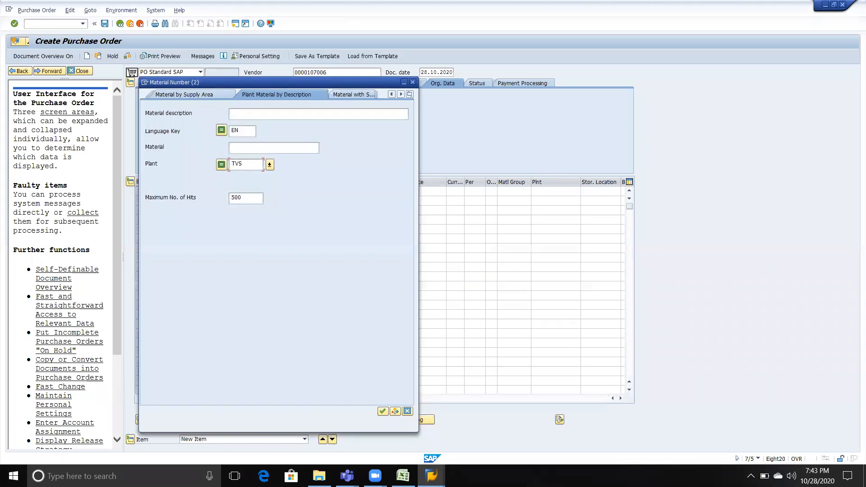
key(Return)
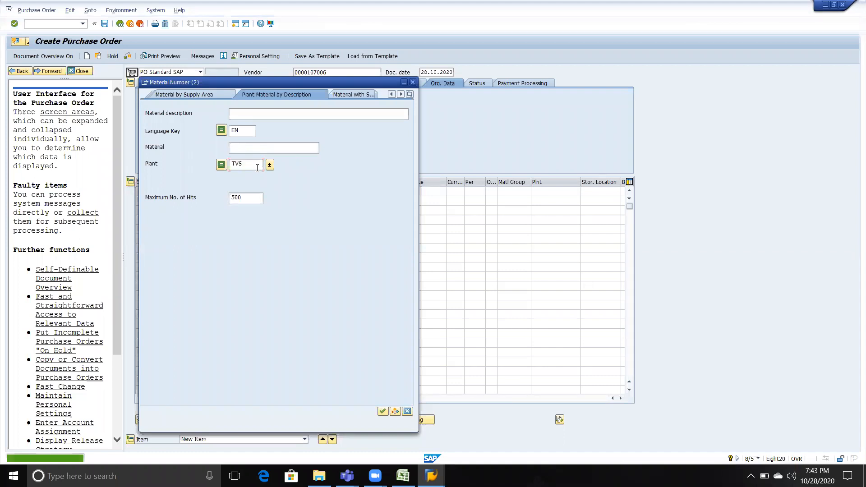
text(3)
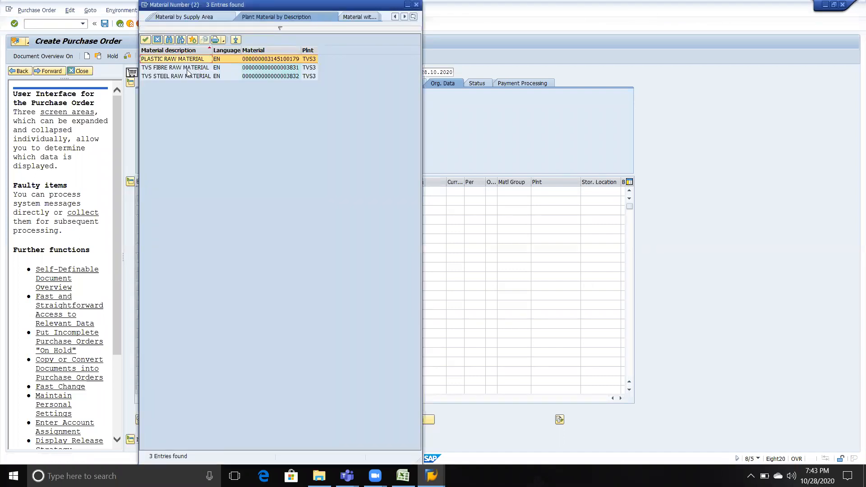
click(187, 69)
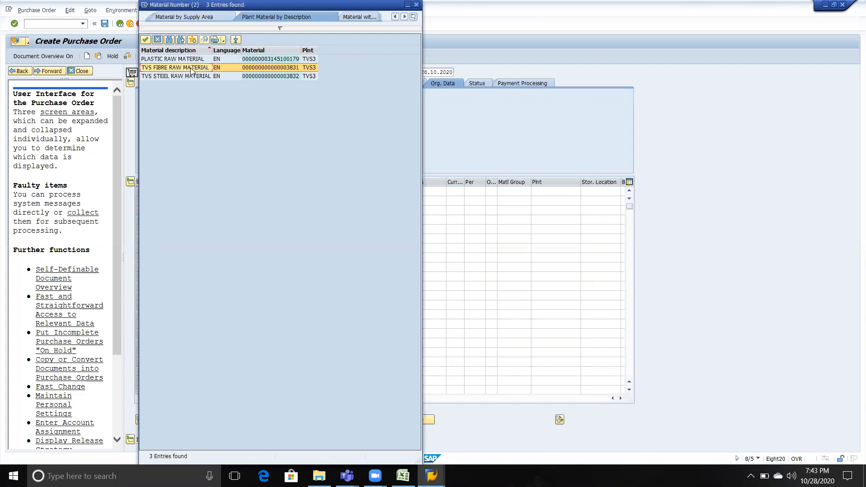
double_click(191, 69)
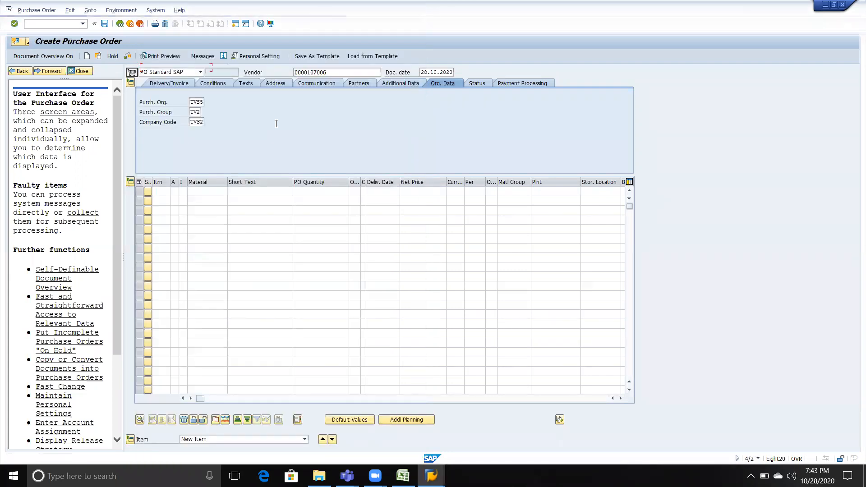
Set the first item's PO quantity to 50 with order unit EA, and move to the second item's material
click(309, 191)
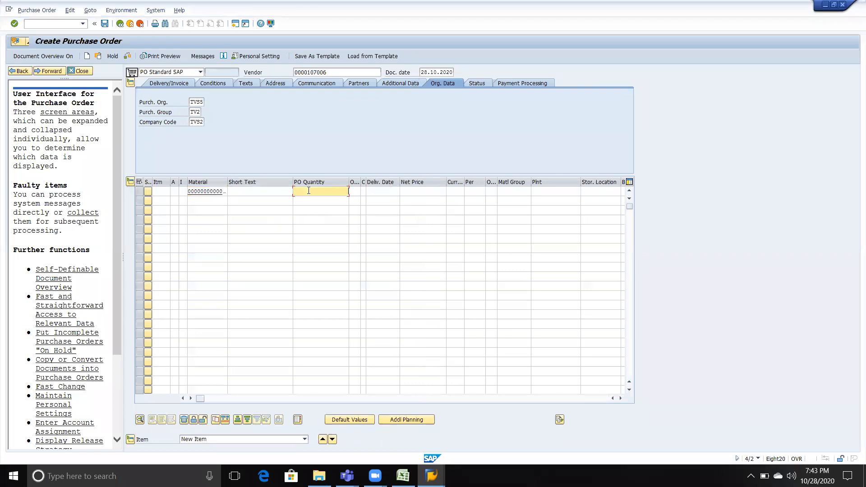
text(50)
key(Tab)
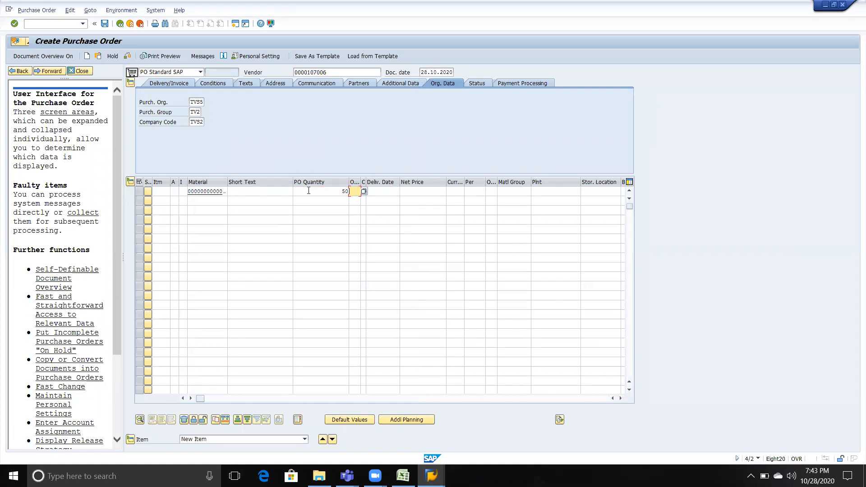
text(EA)
click(201, 201)
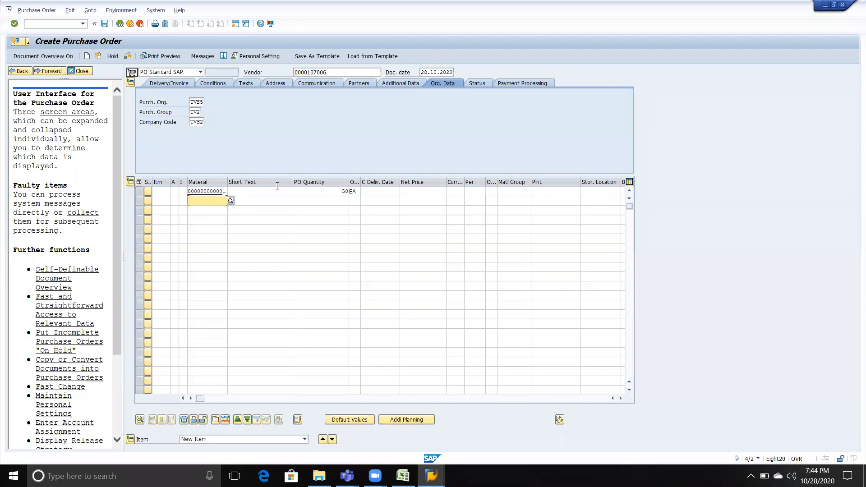
click(388, 193)
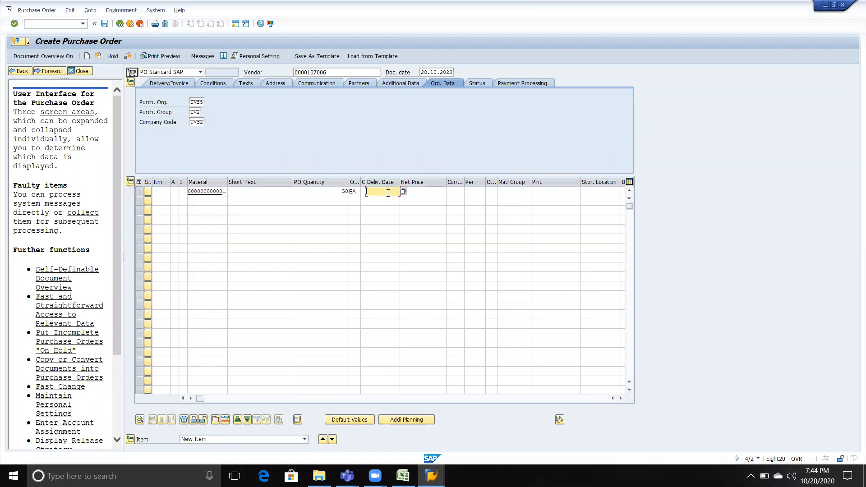
click(402, 191)
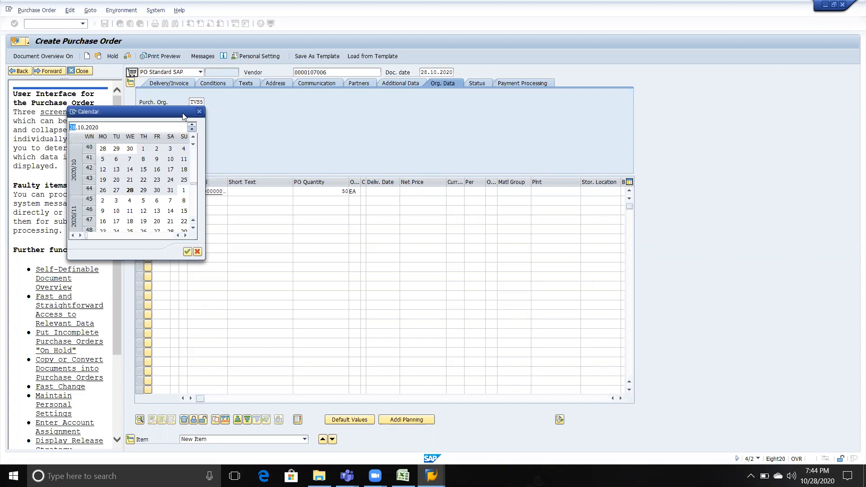
click(199, 111)
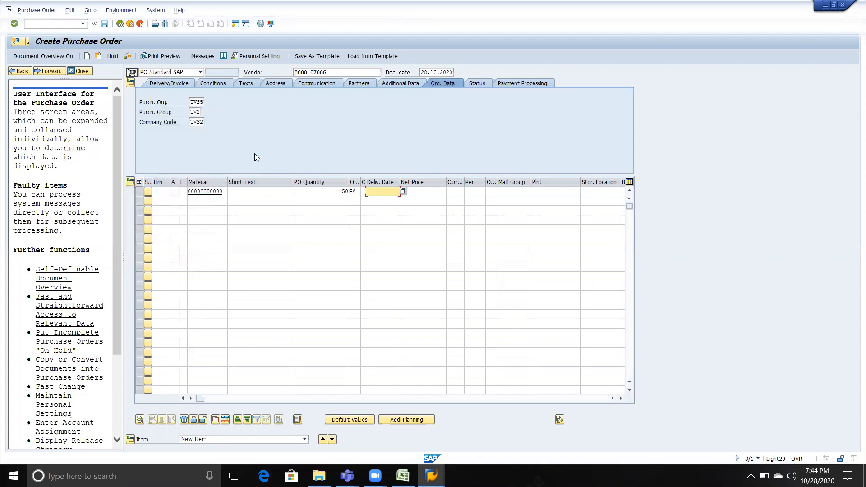
click(215, 192)
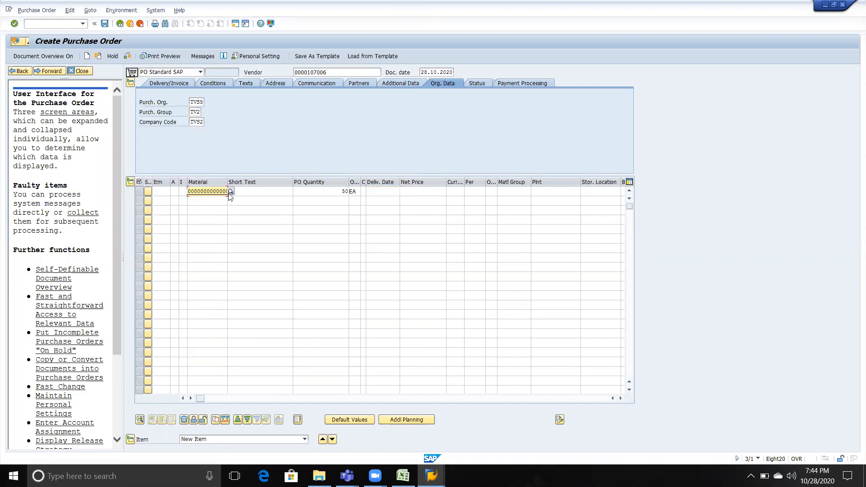
click(231, 192)
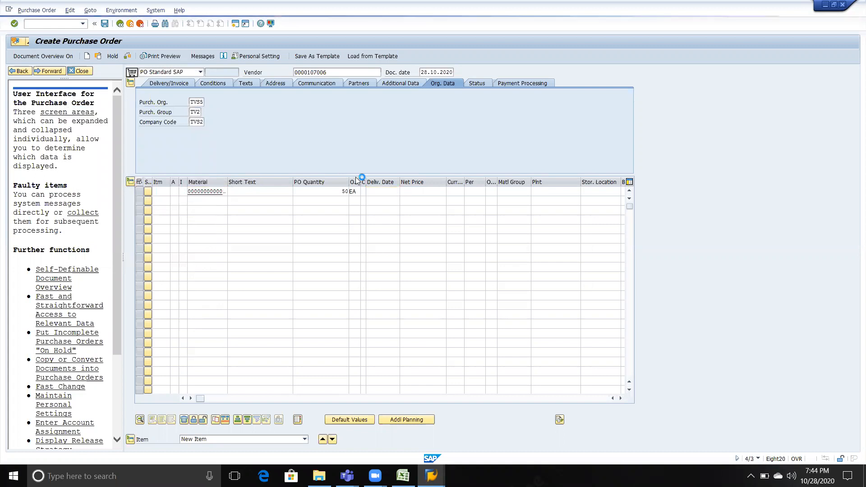
click(250, 165)
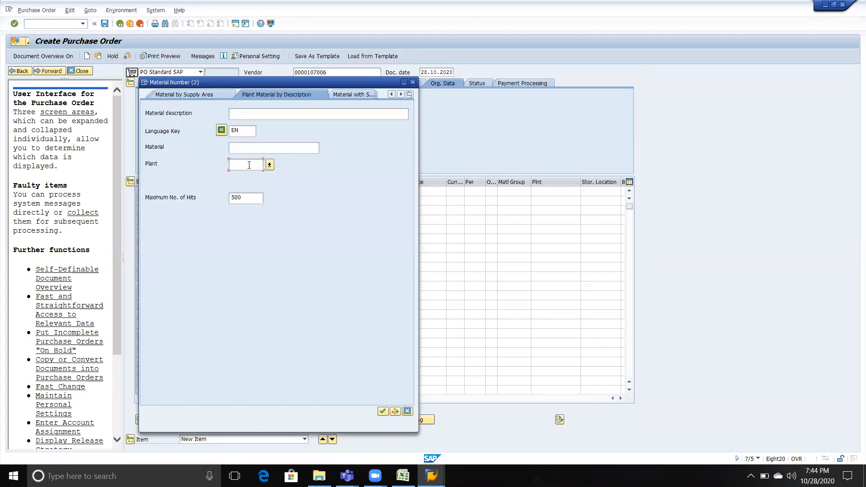
click(412, 82)
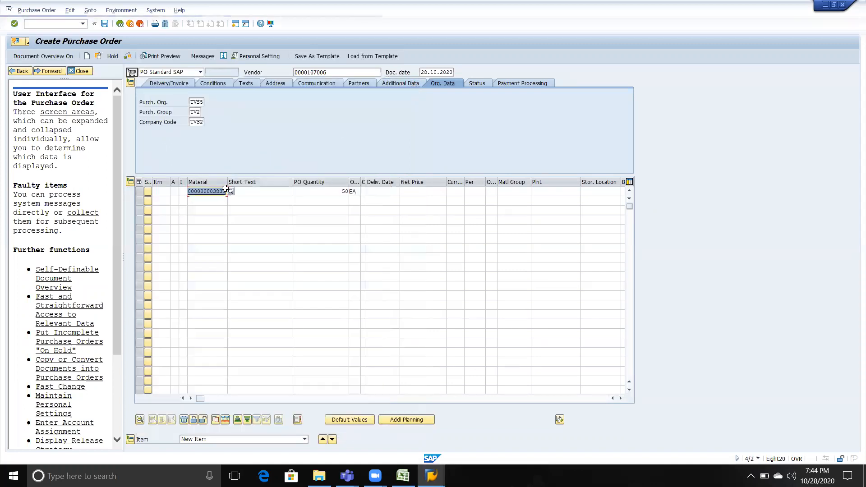
Set the first order item's delivery date to 20.11.2020
click(245, 192)
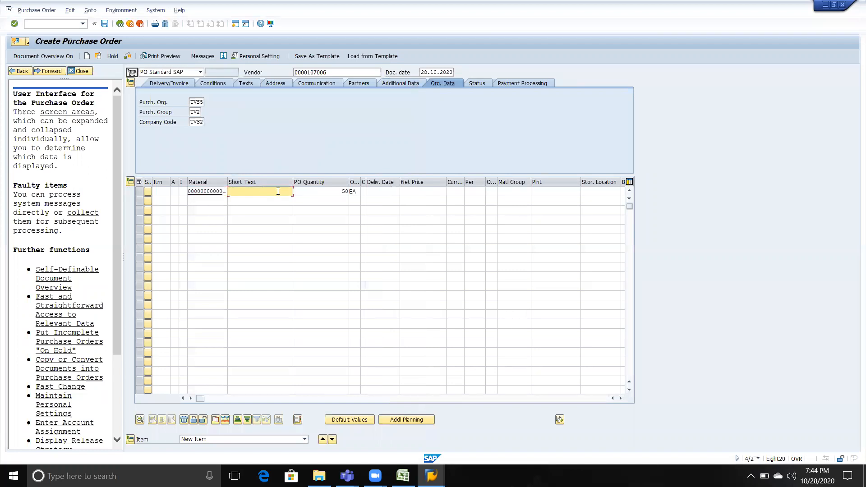
click(306, 194)
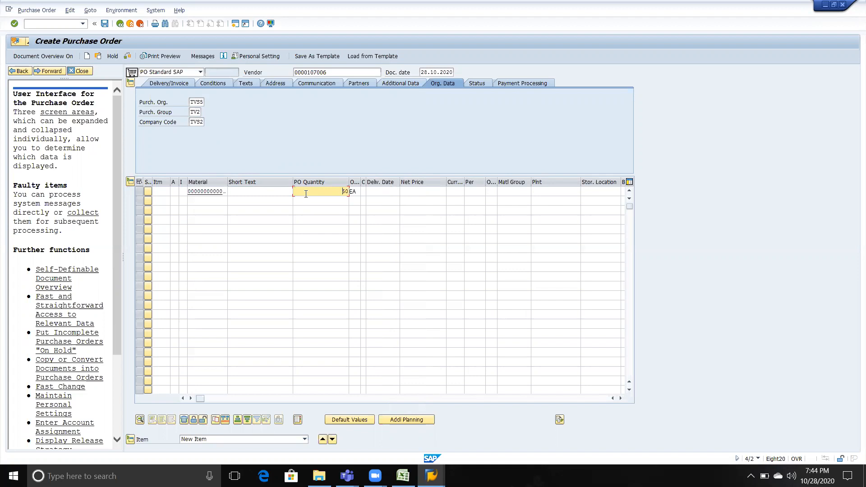
click(372, 190)
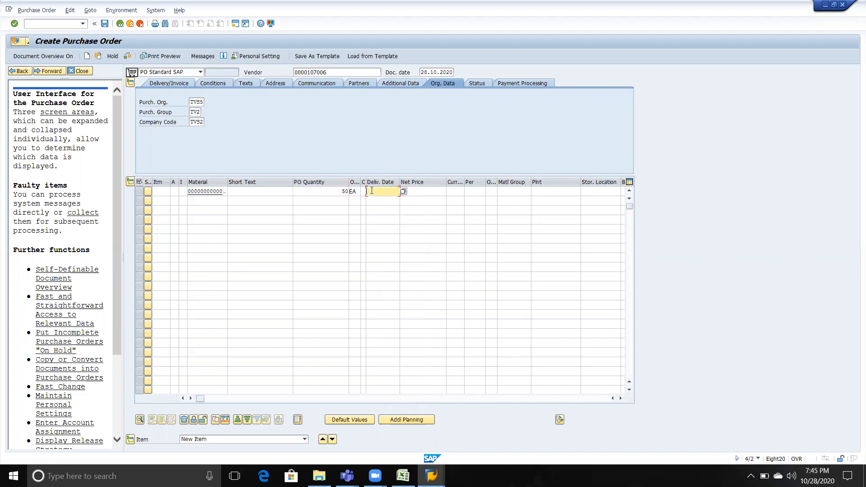
click(403, 192)
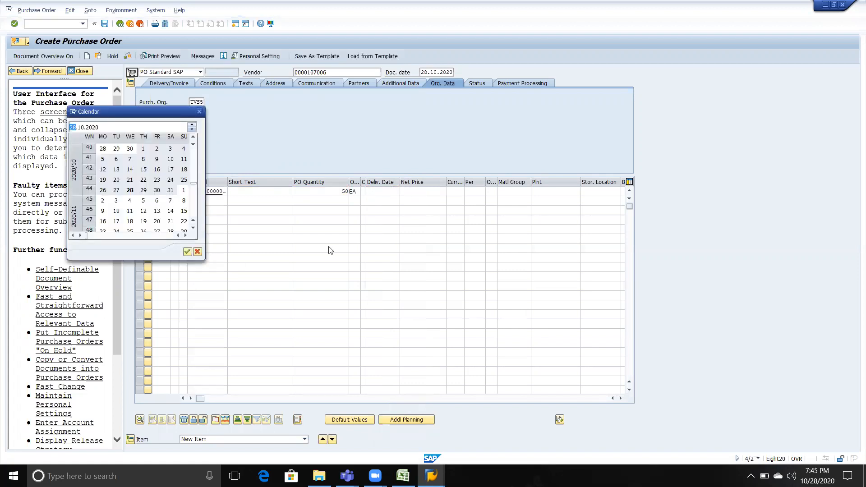
scroll(128, 205, down, 3)
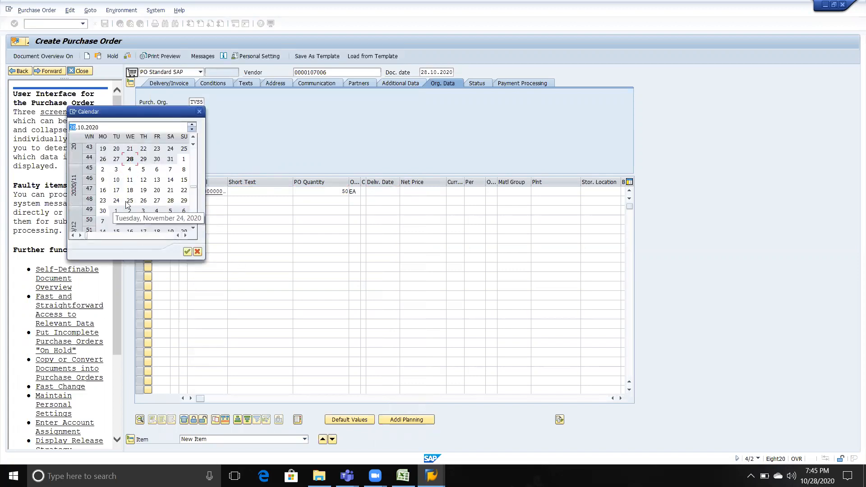
double_click(157, 190)
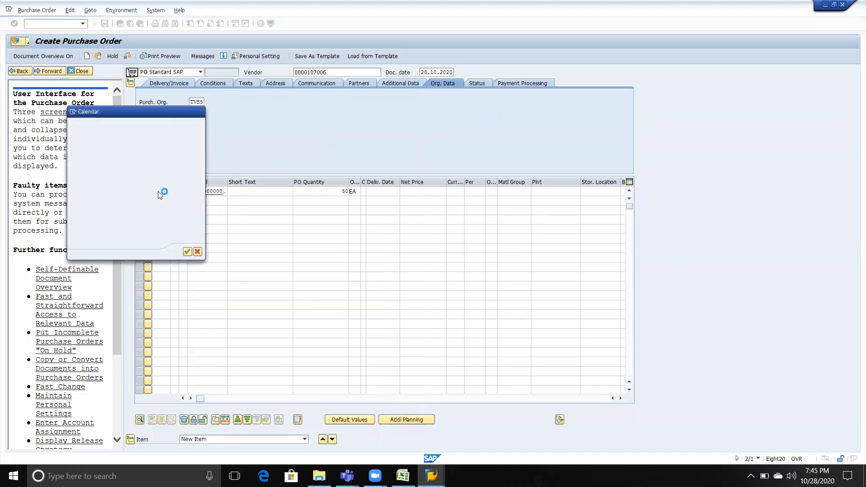
Set the first item's net price to 1000 with currency INR, and move on to its material group
click(434, 191)
text(1000)
key(Tab)
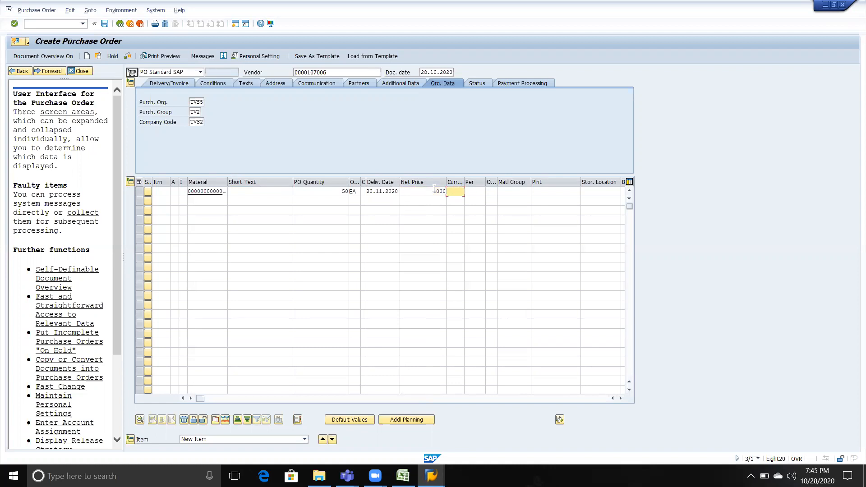
text(INR)
key(Tab)
key(Tab)
key(Tab)
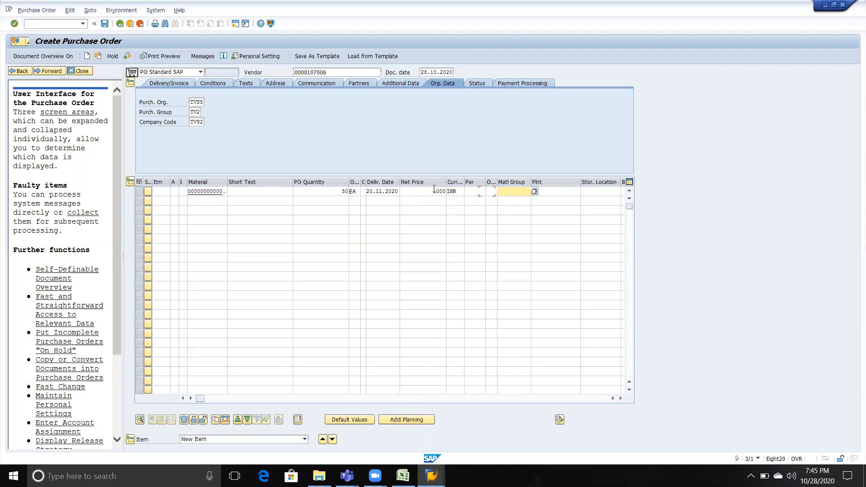
Copy the code TVS1 from the Excel workbook's material master table into the first item's material group in SAP
key(alt+Tab)
key(Up)
key(Up)
key(Up)
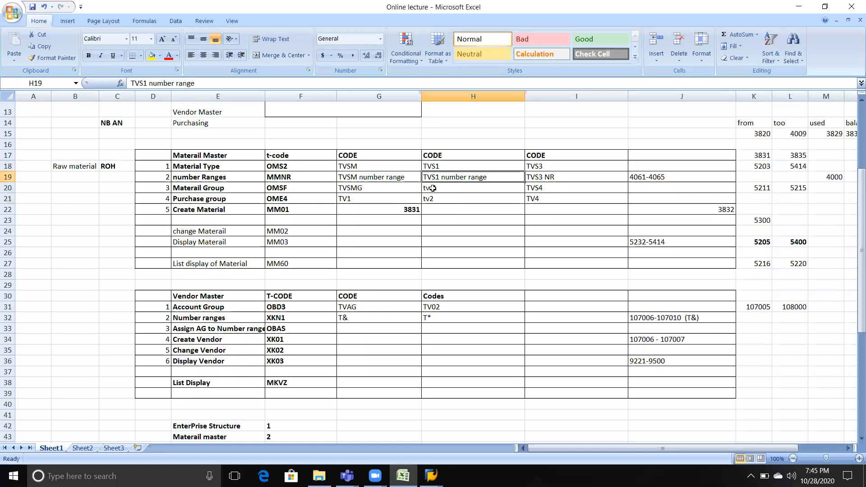
key(ctrl+c)
key(alt+Tab)
key(ctrl+v)
key(Tab)
Set the first item's plant to TVS3 and storage location to TVS4, and validate the item past the configuration warning
text(TVS3)
key(Tab)
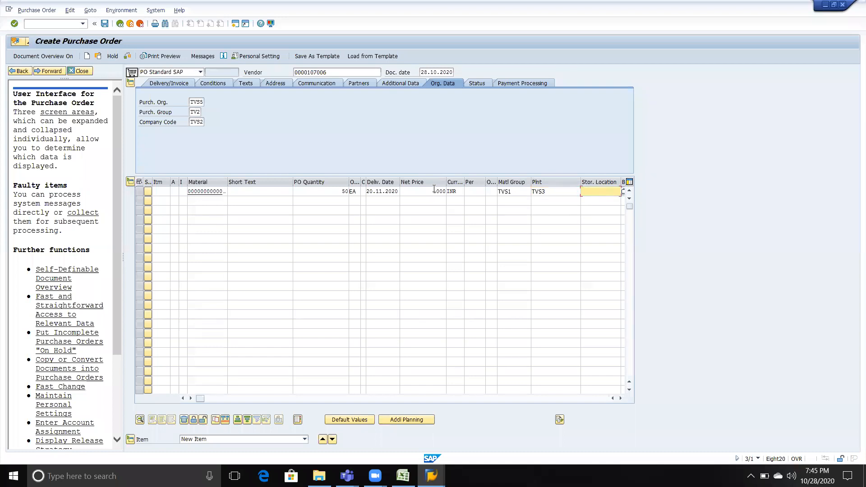
text(TVS4)
key(shift+Tab)
key(shift+Tab)
key(shift+Tab)
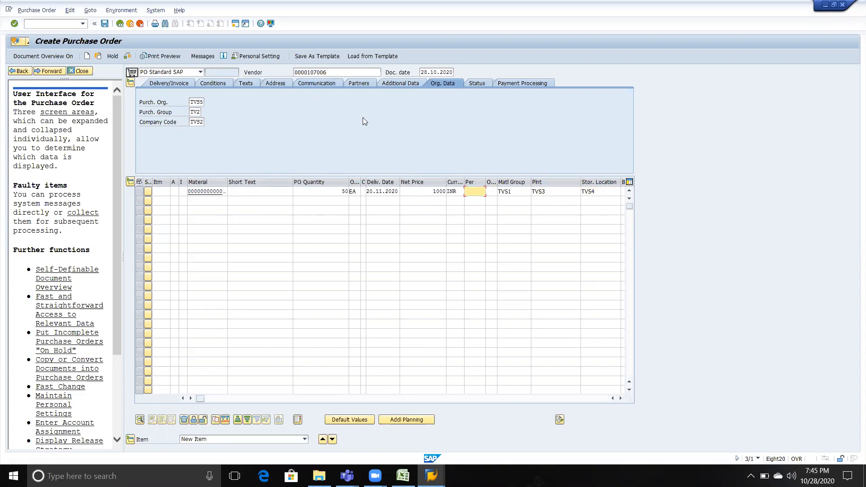
key(Return)
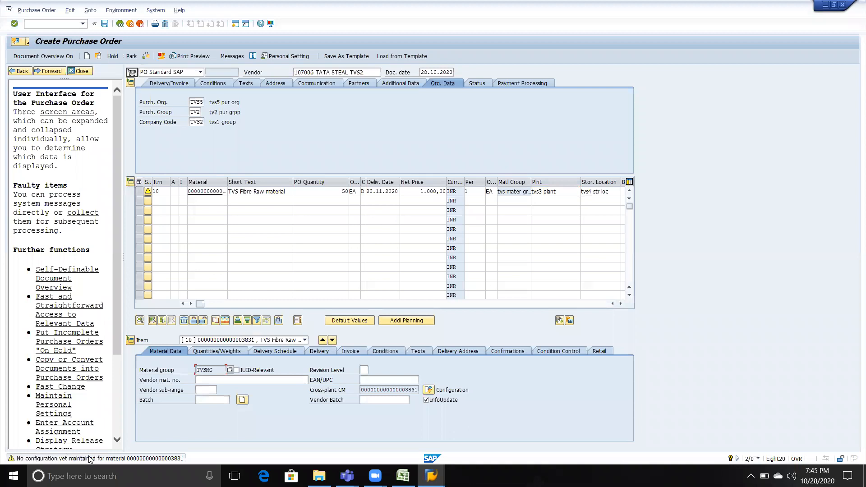
key(Return)
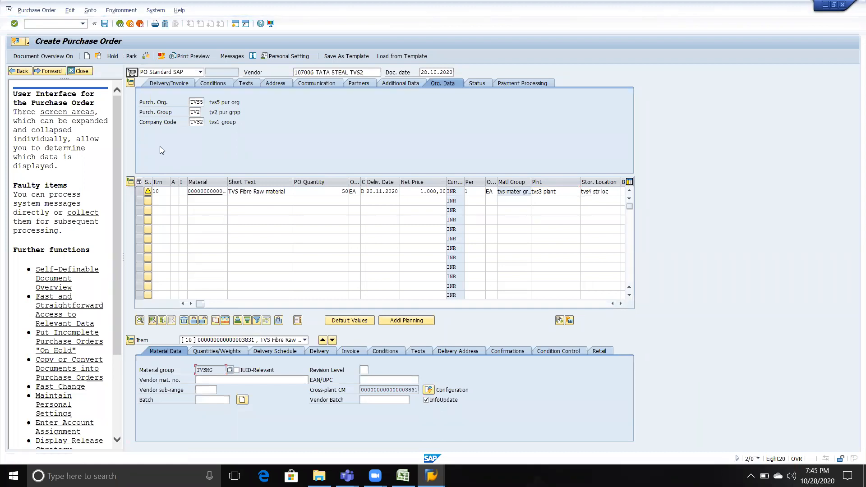
Save the standard purchase order despite the issued system messages
click(105, 24)
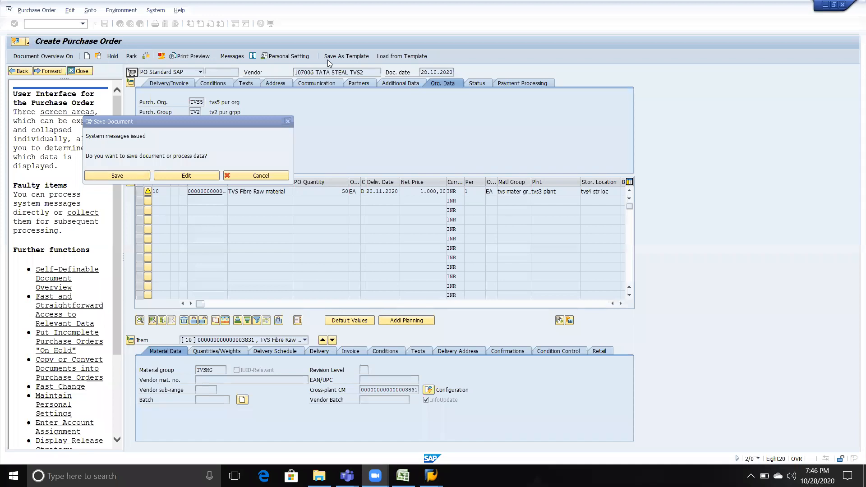
click(107, 181)
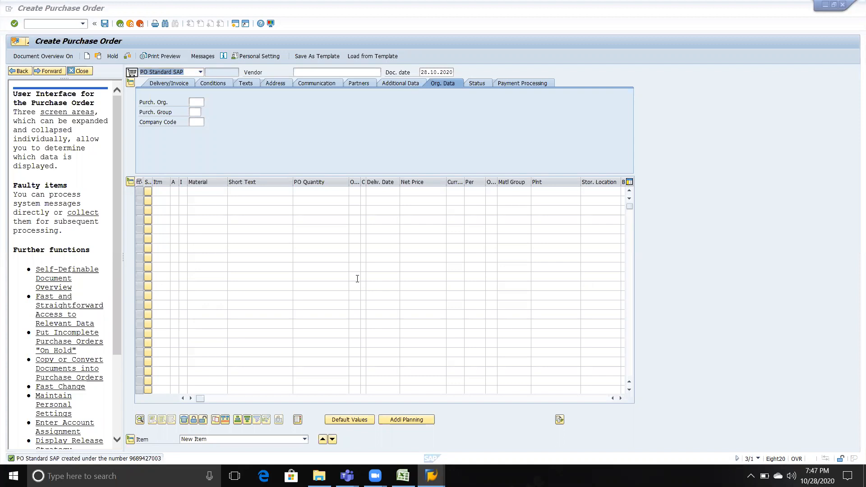
click(358, 117)
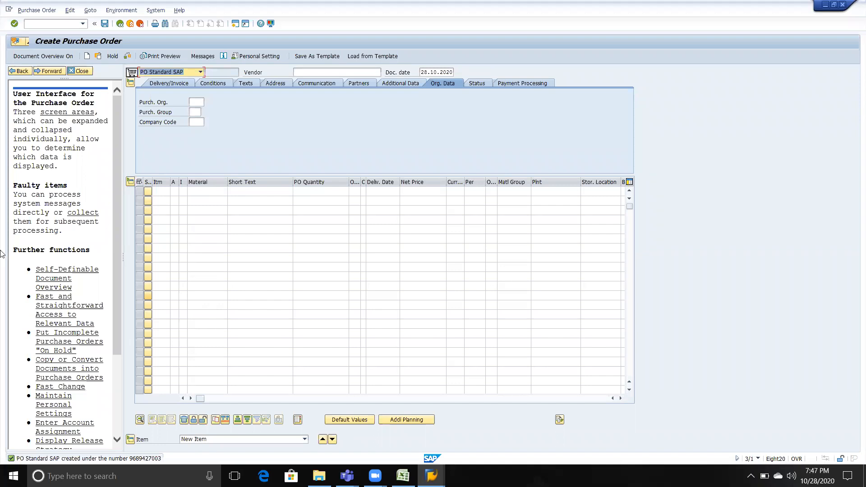
Open the details of the purchase order creation message, copy its text and close the details
double_click(94, 460)
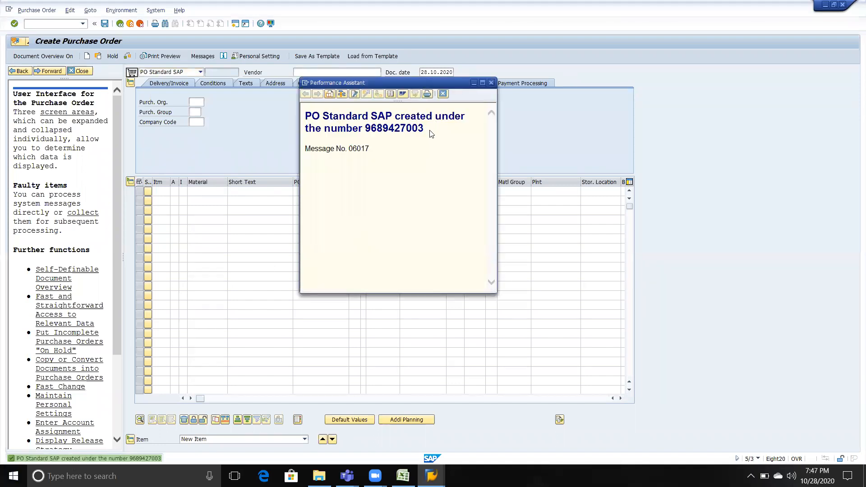
drag(424, 130, 313, 118)
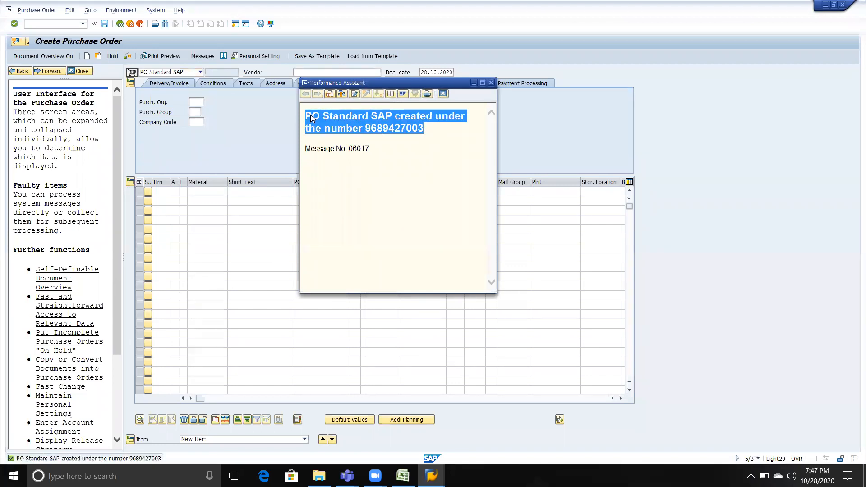
click(399, 156)
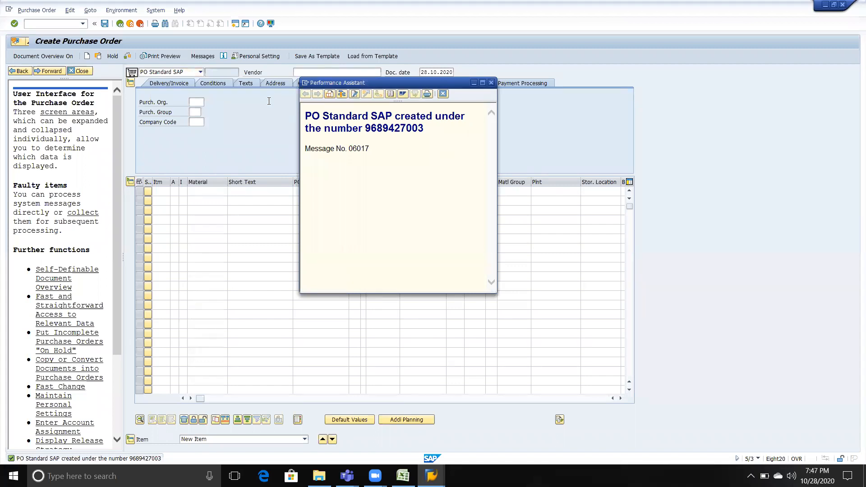
click(443, 93)
Switch to the Excel workbook and paste the purchase order creation message into cell H59, beside ME21N in the Purchase Order row
click(403, 474)
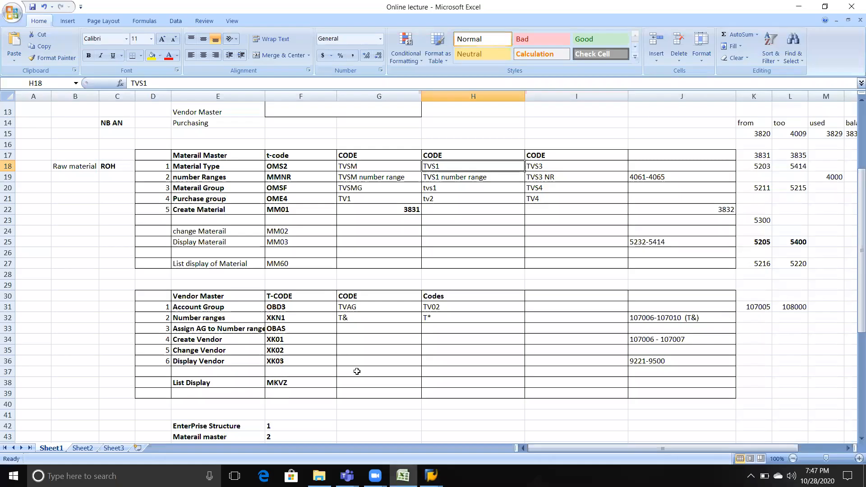
scroll(357, 371, down, 6)
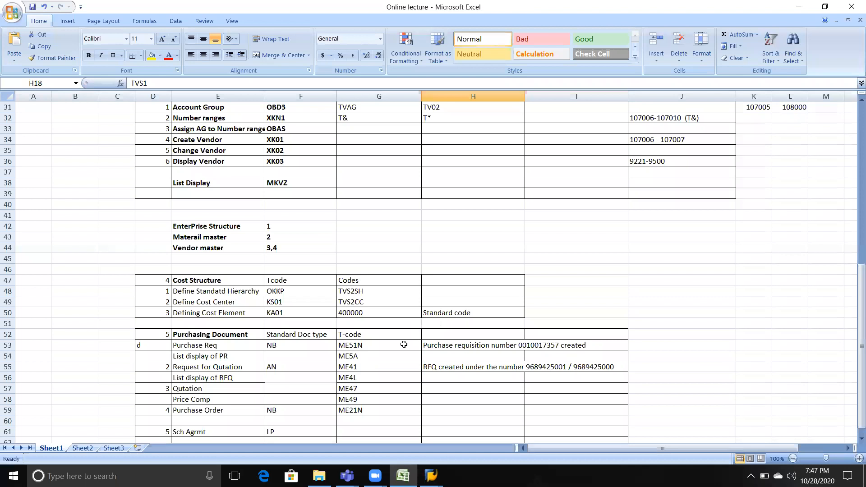
scroll(399, 345, down, 2)
click(398, 345)
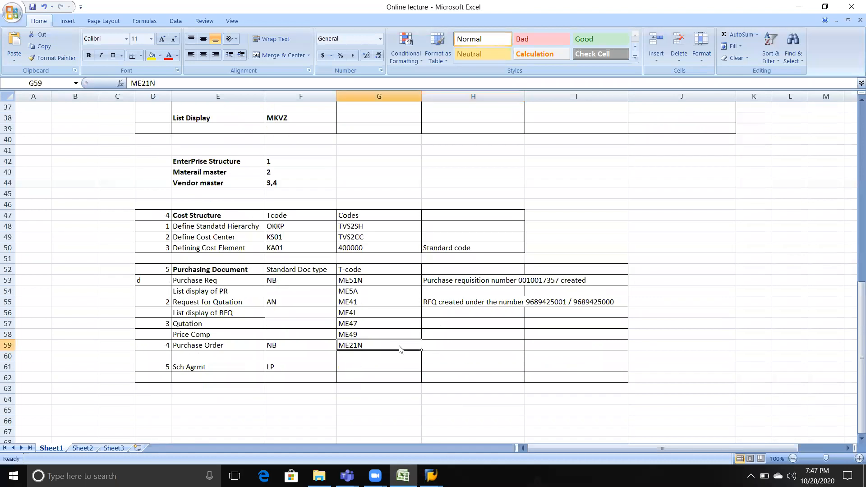
key(alt+Tab)
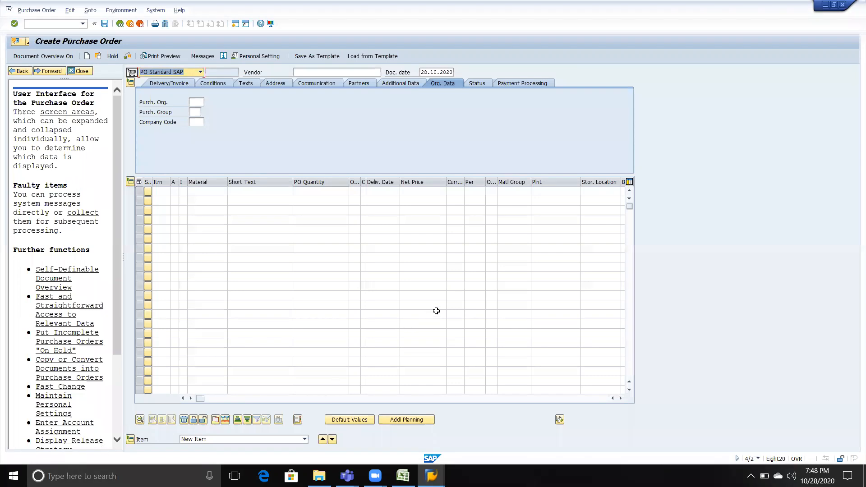
key(alt+Tab)
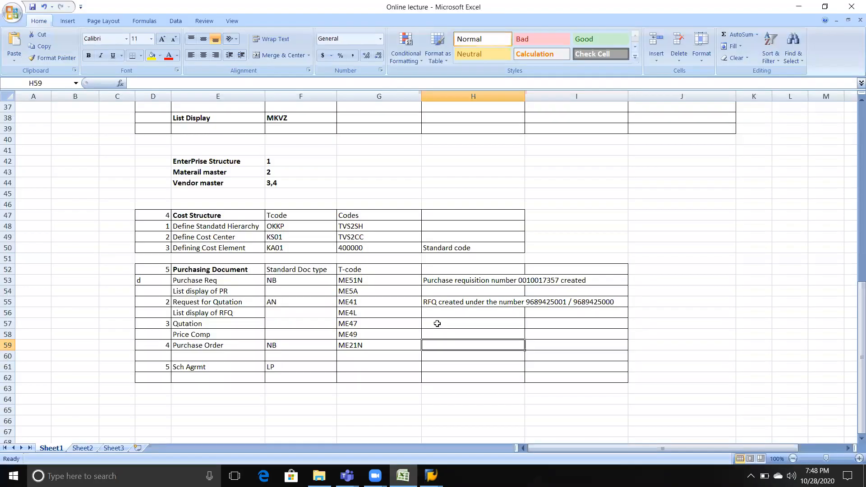
key(F2)
key(ctrl+v)
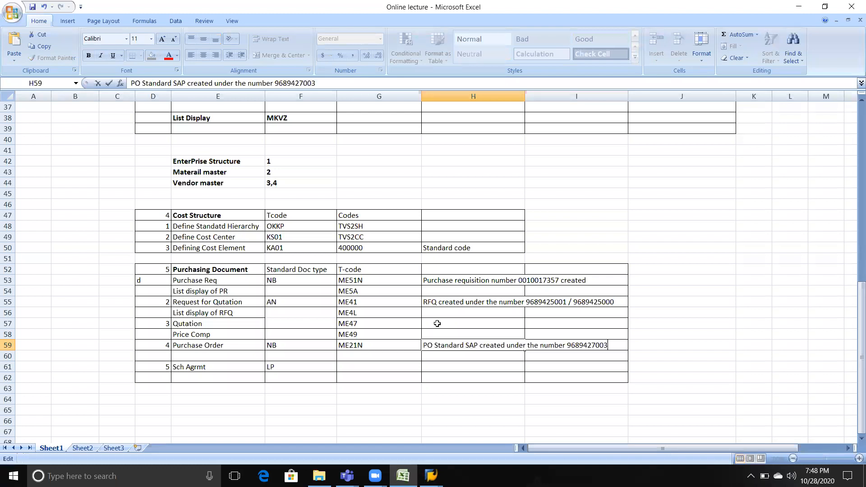
key(Tab)
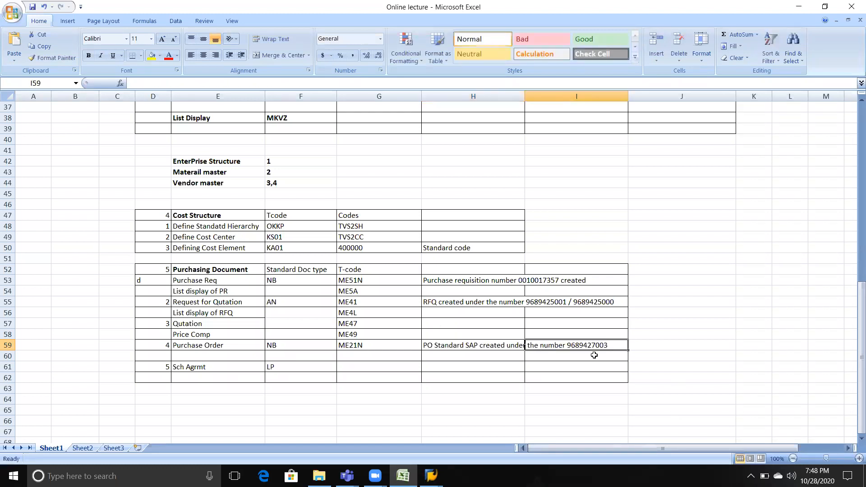
Copy the Purchase Order transaction code ME21N from cell G59 of the workbook and return to SAP
click(462, 342)
click(369, 346)
key(ctrl+c)
key(alt+Tab)
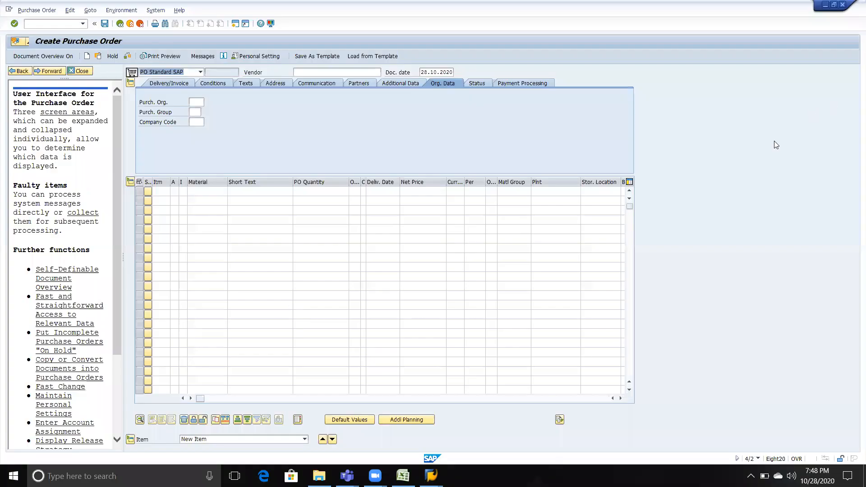
key(alt+Tab)
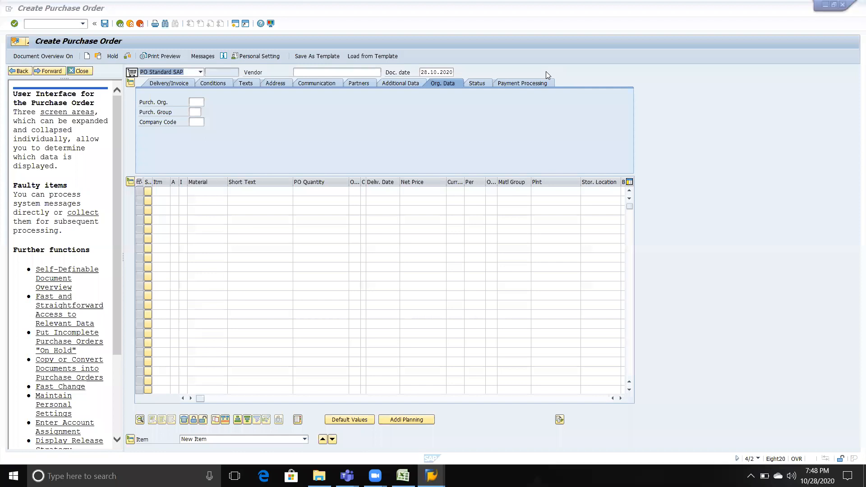
Leave purchase order creation, open the purchase order list display by vendor and show its transaction code in the system information
click(218, 142)
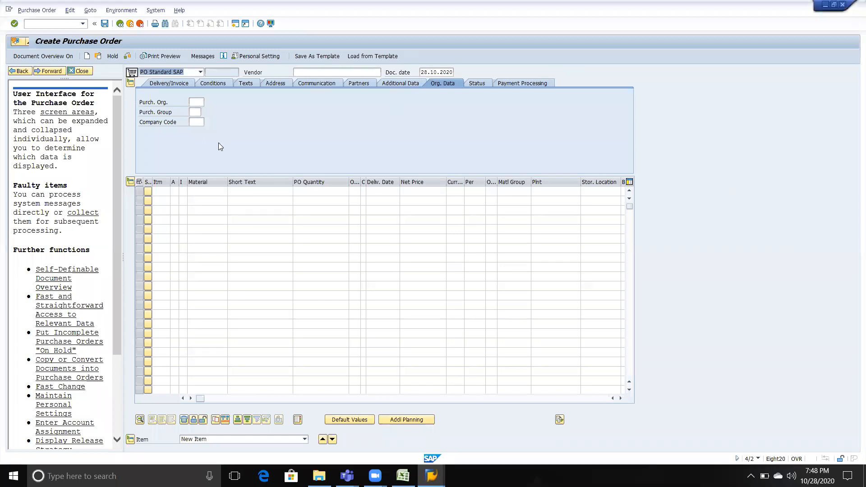
click(120, 23)
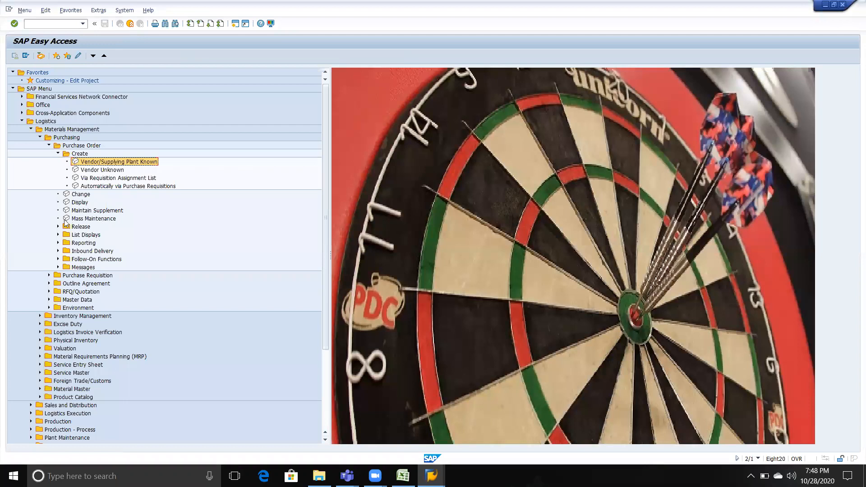
click(58, 235)
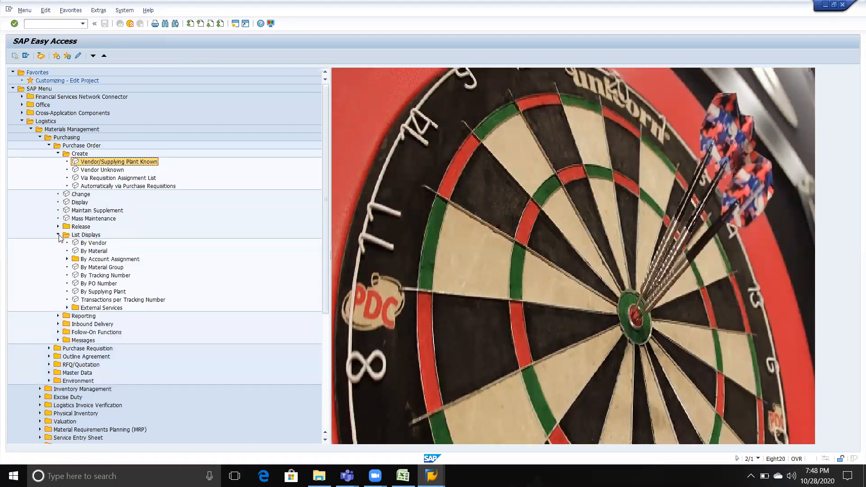
double_click(96, 243)
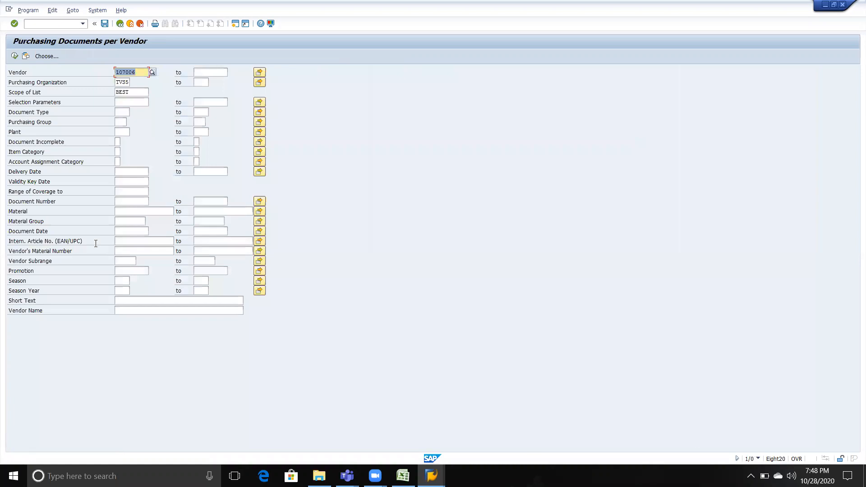
click(759, 460)
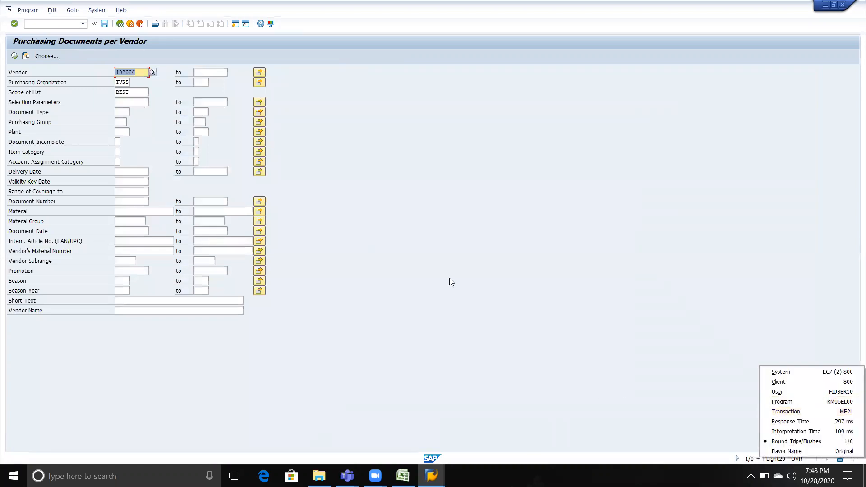
Switch to the Excel workbook, enter the transaction code ME2L in cell G60 below ME21N, and return to SAP
key(alt+Tab)
key(Down)
text(M2)
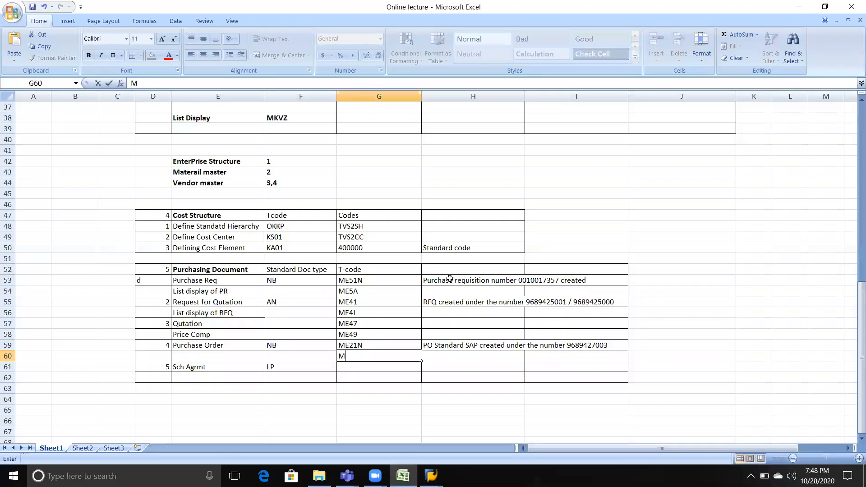
key(BackSpace)
text(E2L)
key(Right)
key(Left)
key(Left)
key(alt+Tab)
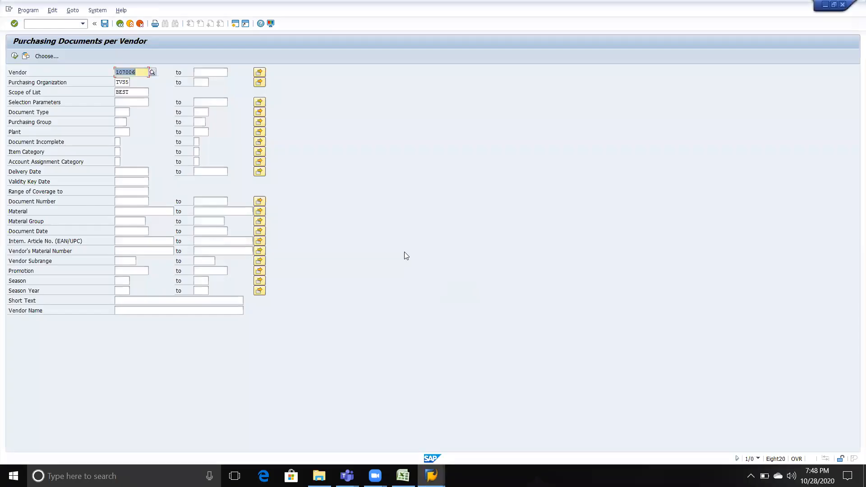
Restrict the vendor's purchasing document selection to plant TVS3 and execute the list
click(118, 133)
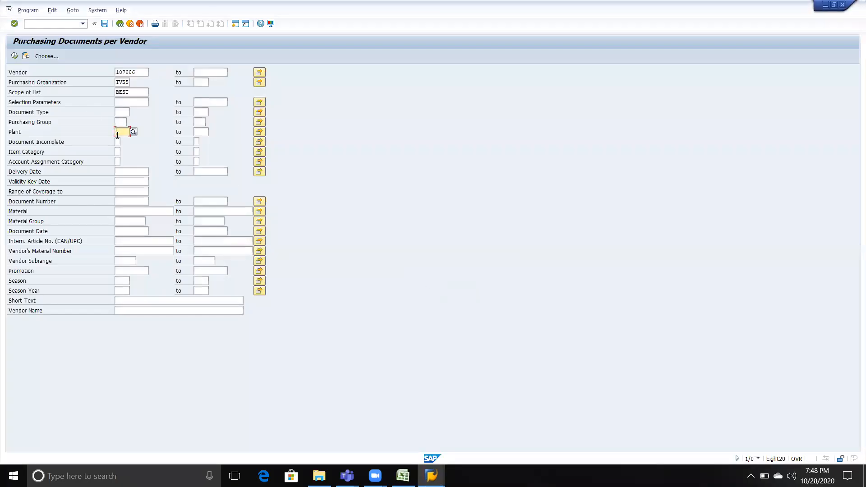
text(TVS3)
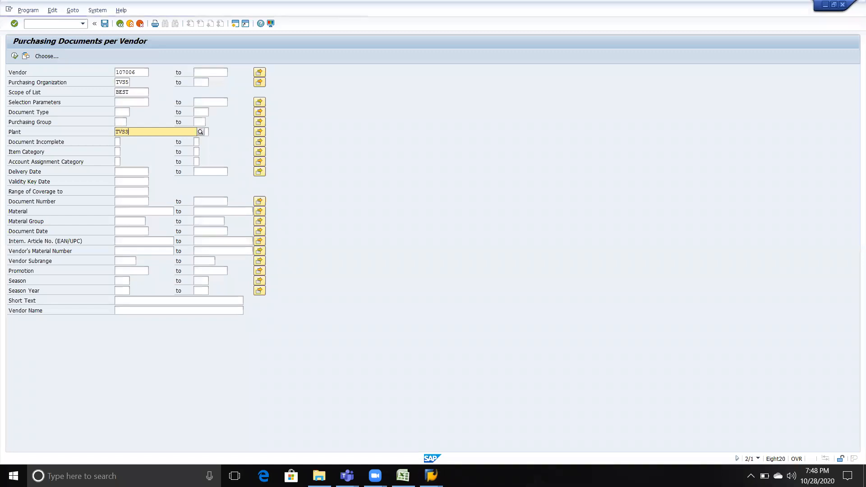
key(Tab)
key(Up)
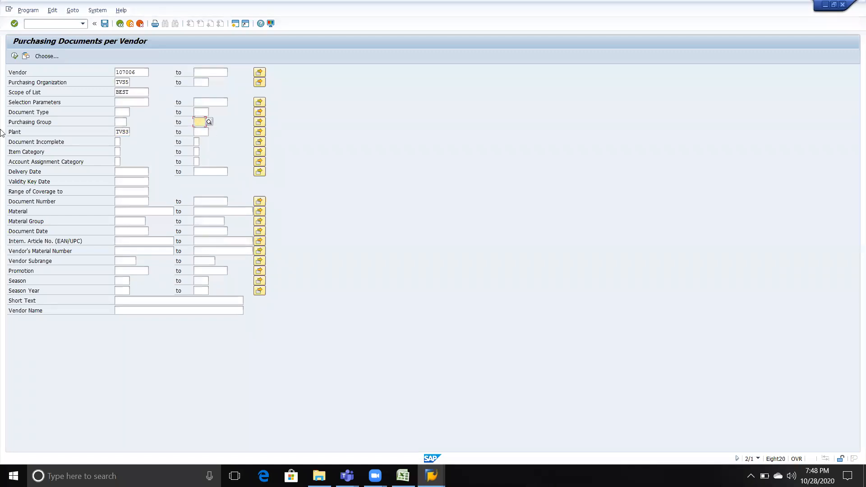
click(142, 73)
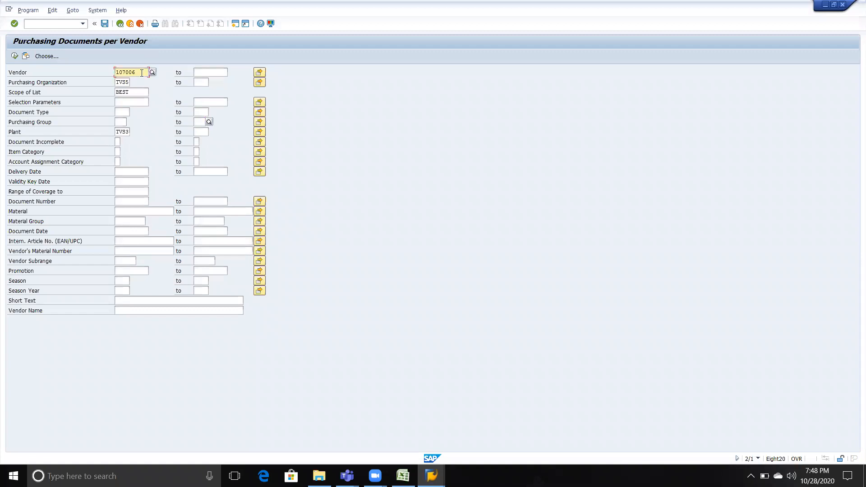
click(15, 57)
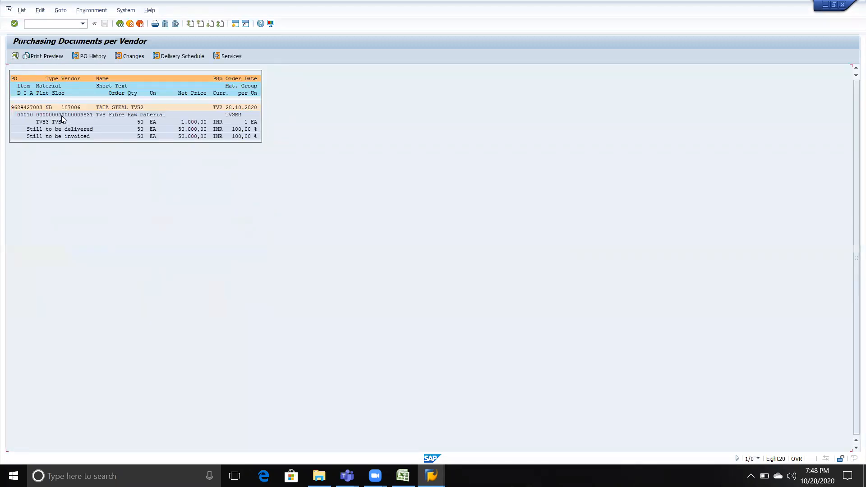
Examine the listed purchase order's number, material, quantity and open values, and compare its number with the message recorded in the workbook
click(62, 117)
click(66, 108)
click(142, 123)
click(188, 135)
click(240, 129)
click(24, 107)
key(alt+Tab)
click(614, 348)
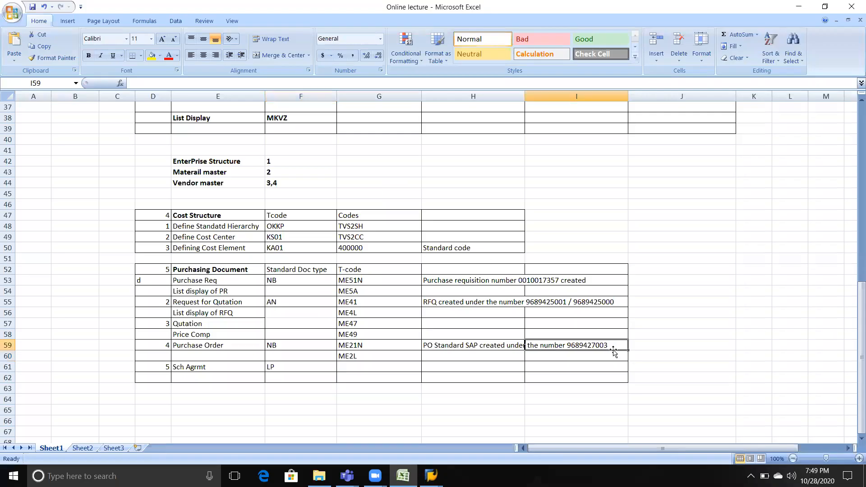
key(alt+Tab)
click(34, 107)
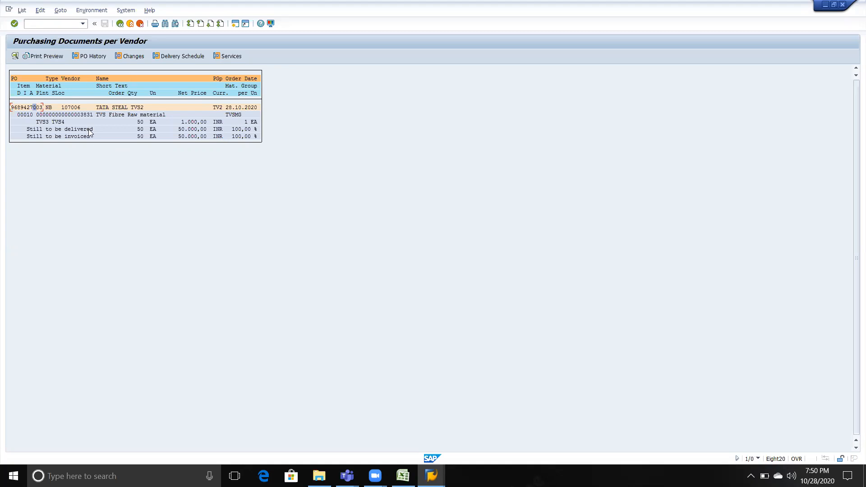
click(101, 122)
Leave the vendor list report for the SAP Easy Access menu and collapse the Purchase Order folder, checking the workbook's Sch Agrmt row
click(121, 23)
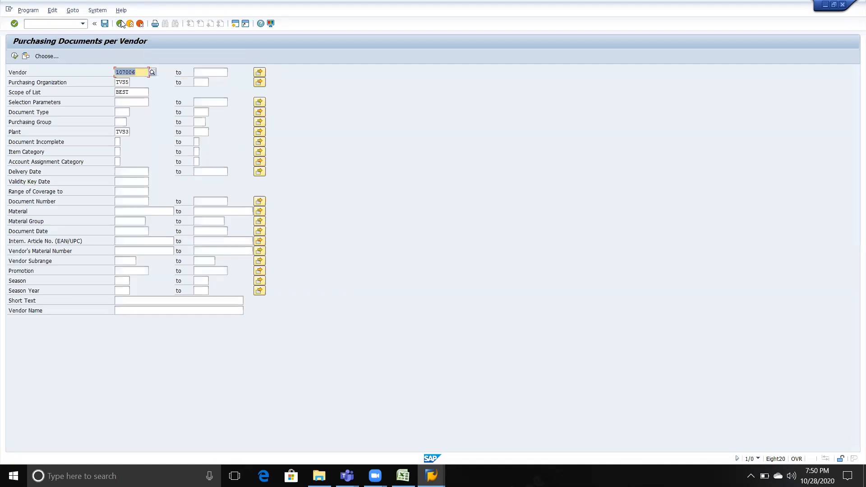
click(121, 23)
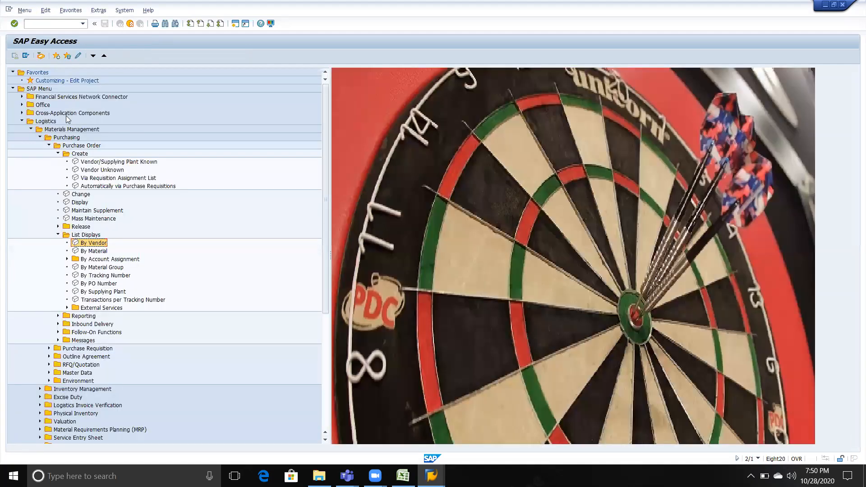
key(alt+Tab)
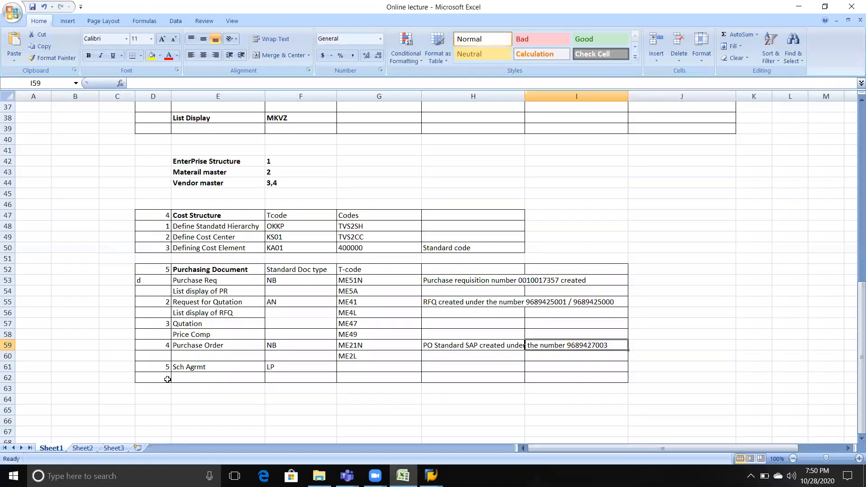
click(183, 371)
key(alt+Tab)
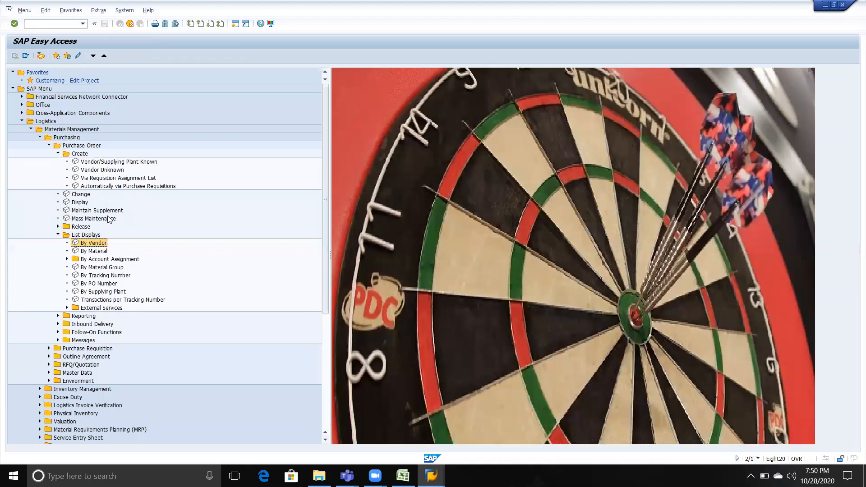
click(49, 145)
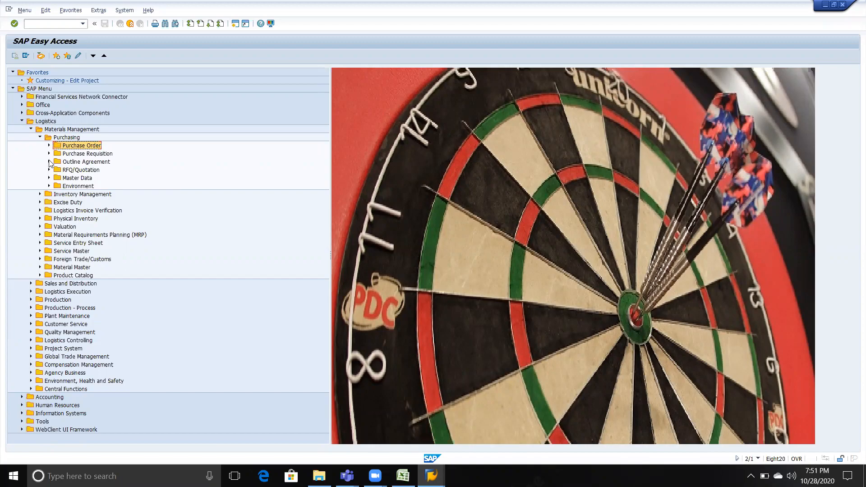
Switch to the workbook and copy the label "List display of RFQ" from cell E56 into cell E60 beside ME2L
key(alt+Tab)
key(Right)
key(Up)
key(Right)
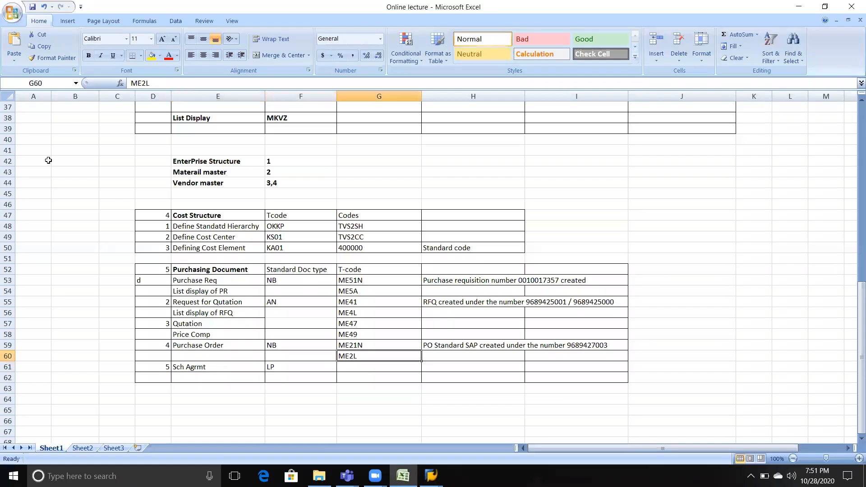
key(Left)
key(Left)
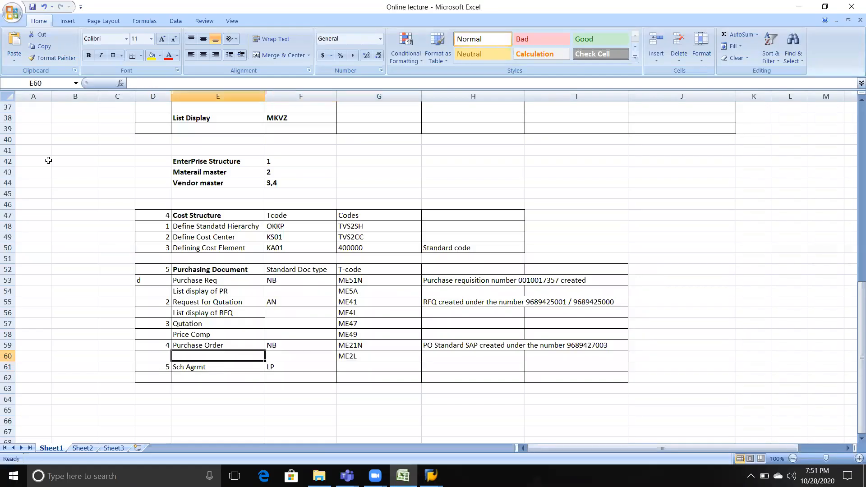
key(Up)
key(Up)
key(Up)
key(Up)
key(ctrl+c)
key(Down)
key(Down)
key(Down)
key(Down)
key(ctrl+v)
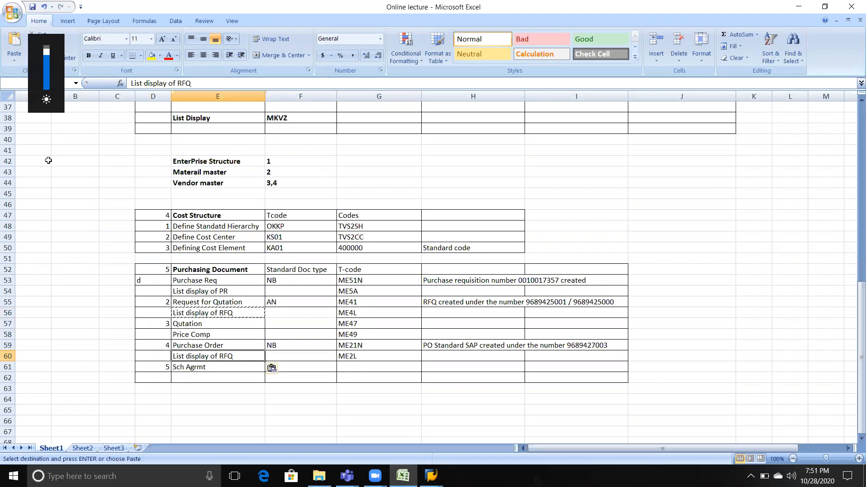
Change the label in cell E60 to "List display of PO"
double_click(251, 356)
key(BackSpace)
key(BackSpace)
key(BackSpace)
text(po)
key(BackSpace)
key(BackSpace)
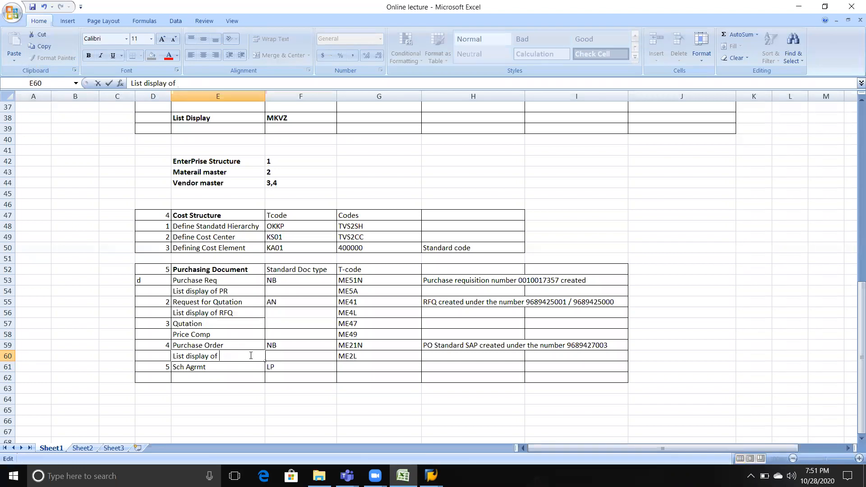
text(PO)
key(Tab)
key(Return)
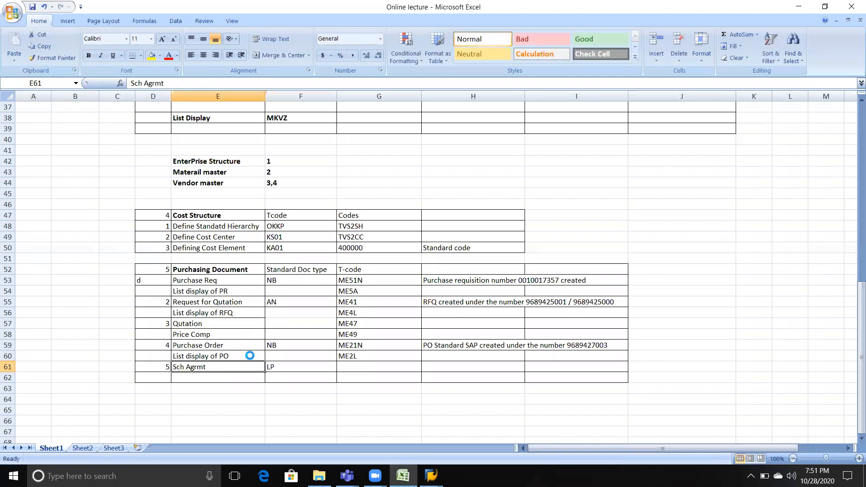
Return to SAP and open scheduling agreement creation for a known vendor under Outline Agreement in Purchasing
key(alt+Tab)
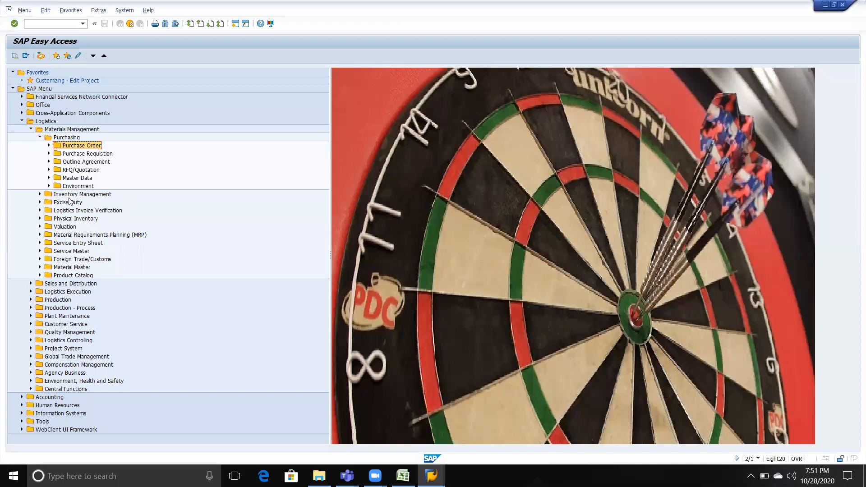
click(49, 161)
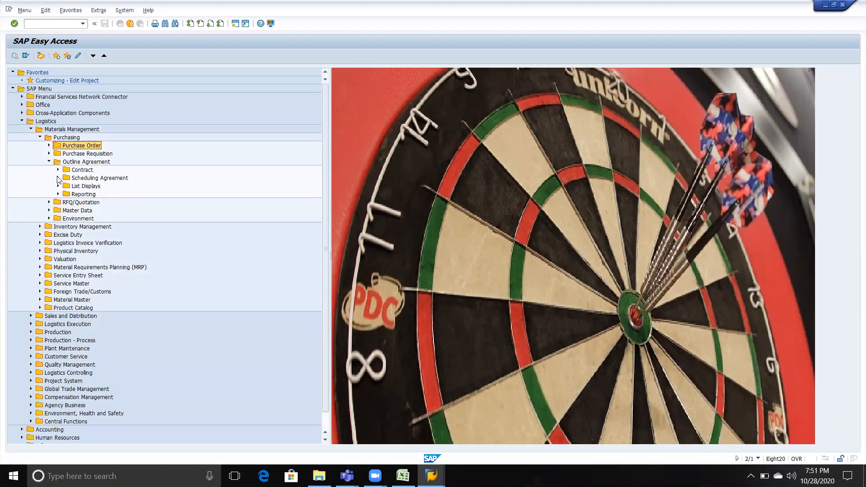
click(58, 178)
click(67, 186)
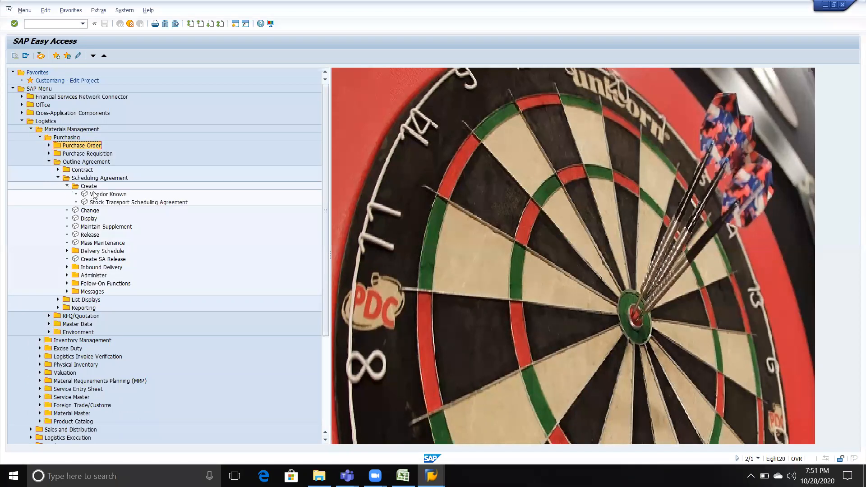
double_click(108, 195)
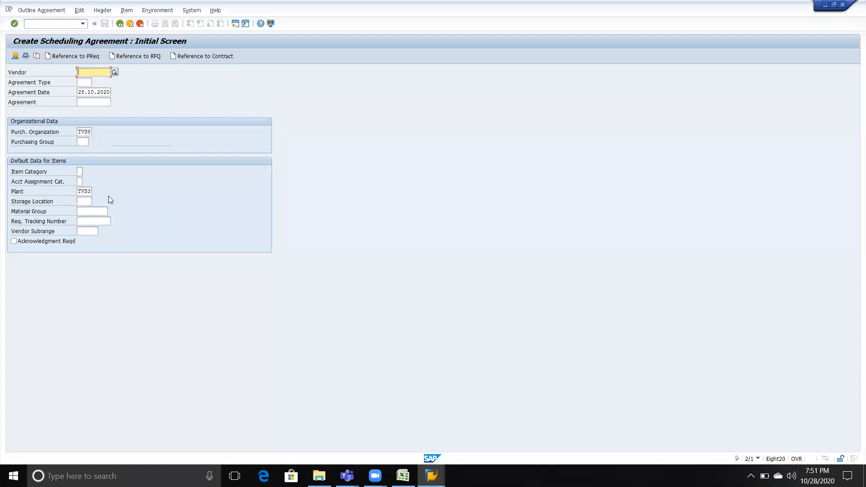
Fill in the scheduling agreement's vendor number from the previously used entries
key(Down)
key(Down)
key(Down)
key(Return)
key(Tab)
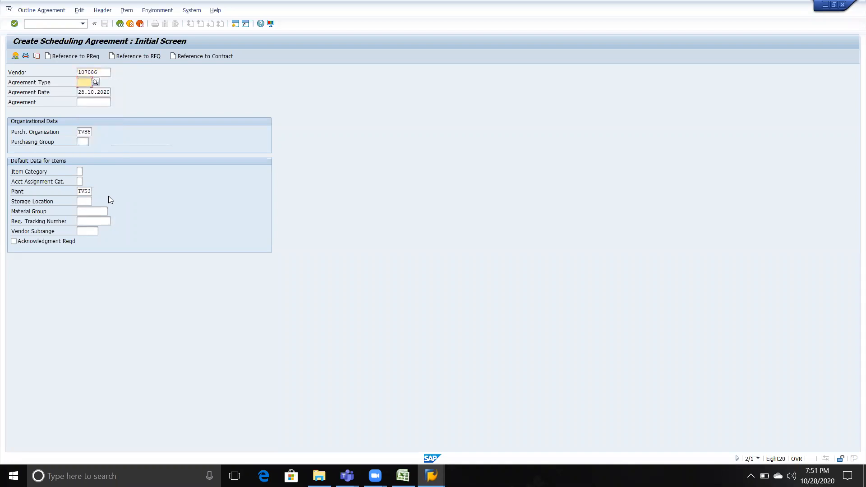
Check the Sch Agrmt document type in workbook cell F61 and set the agreement type to LP, Scheduling agreement, in SAP
key(alt+Tab)
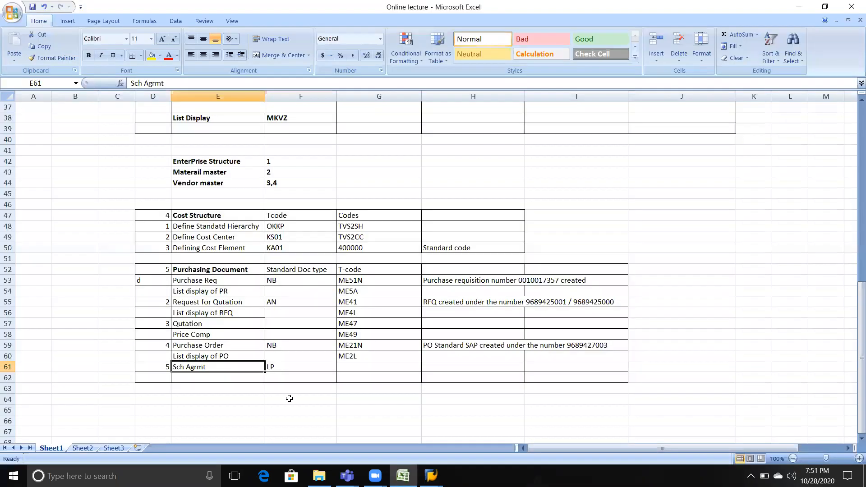
click(274, 368)
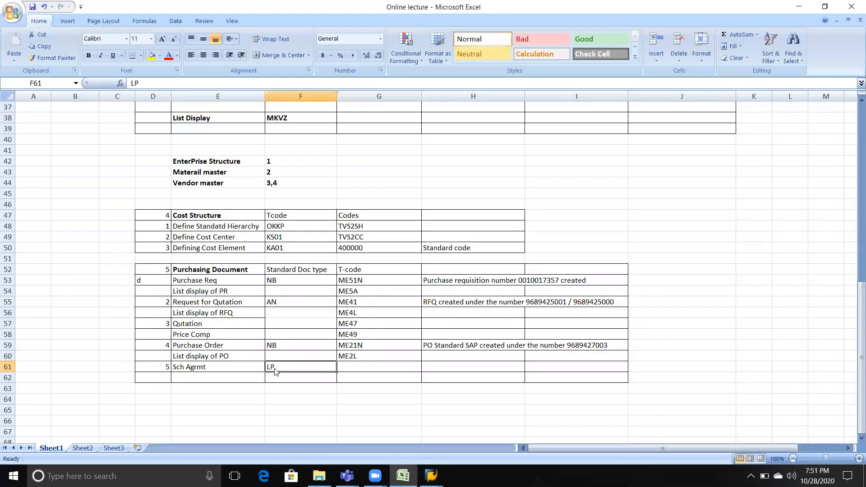
key(alt+Tab)
click(95, 83)
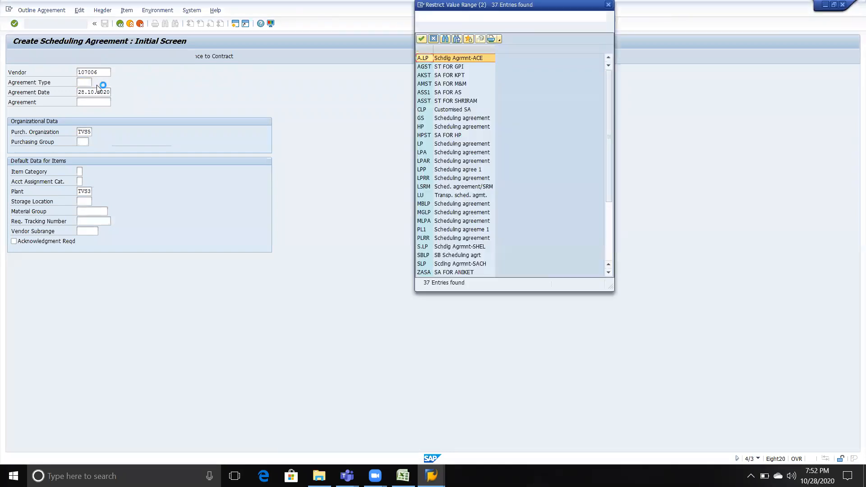
click(448, 148)
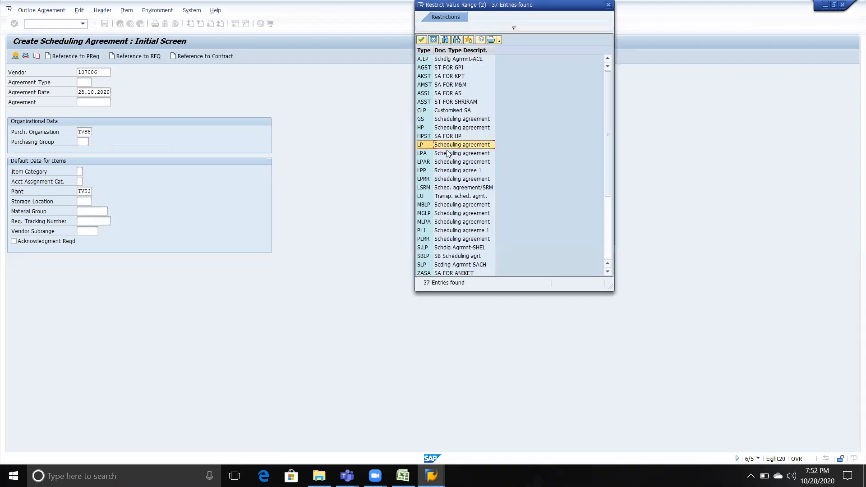
click(447, 151)
click(448, 144)
double_click(449, 145)
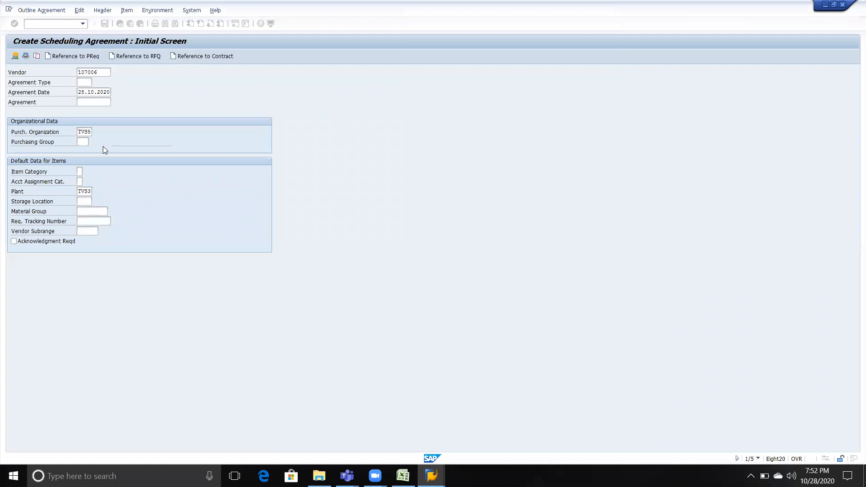
click(86, 94)
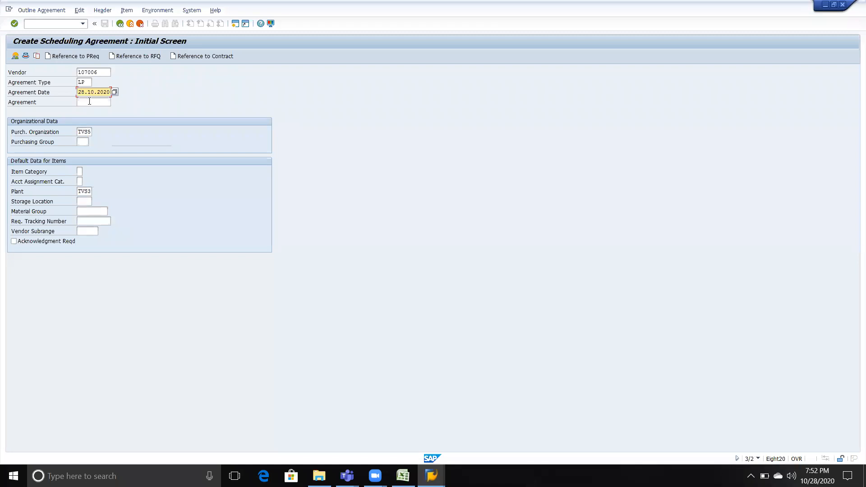
Set the scheduling agreement's purchasing group to TV2 and storage location to TVS4
click(90, 101)
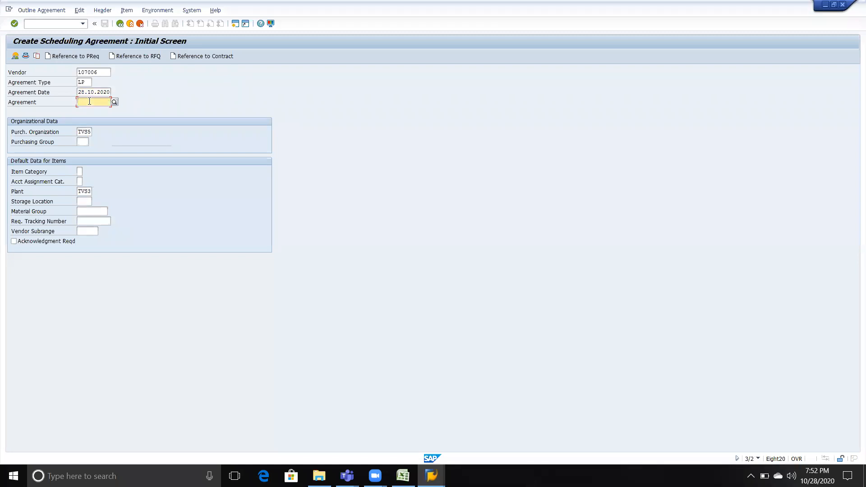
click(85, 142)
text(TV2)
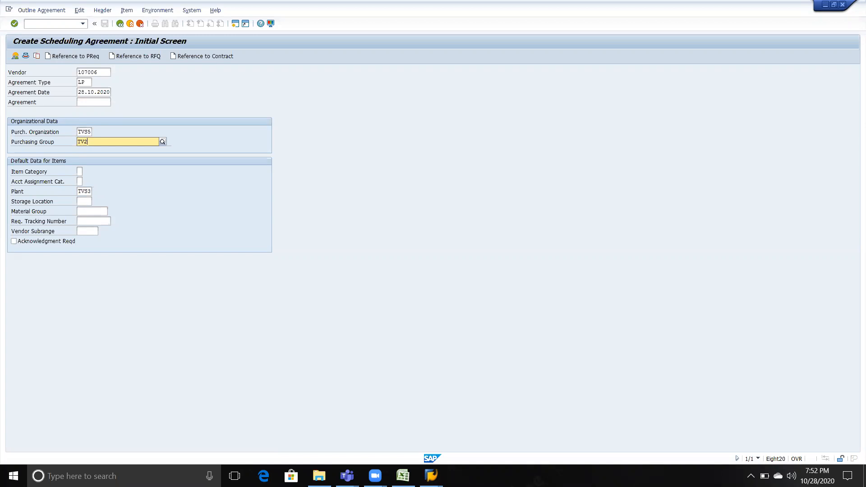
key(Down)
key(Return)
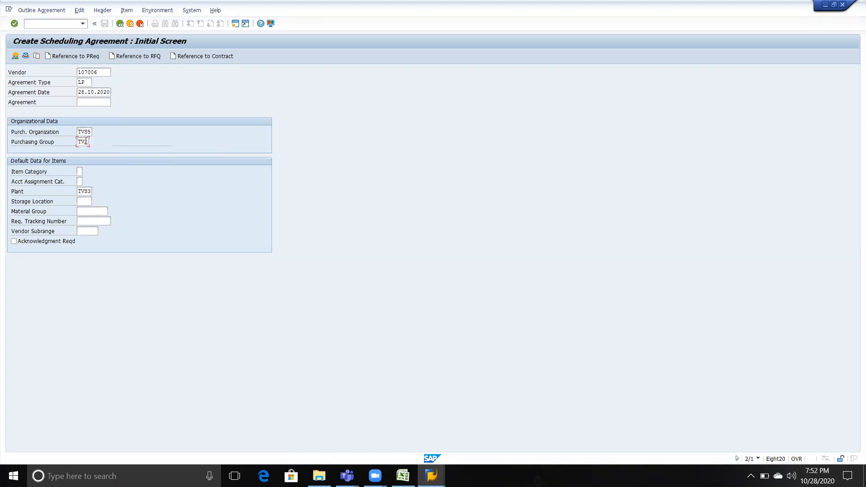
click(82, 201)
text(TVS4)
key(Return)
Copy TVS1 from cell H18 of the Excel workbook into SAP as the agreement's material group and proceed to the header data
key(alt+Tab)
scroll(299, 226, up, 8)
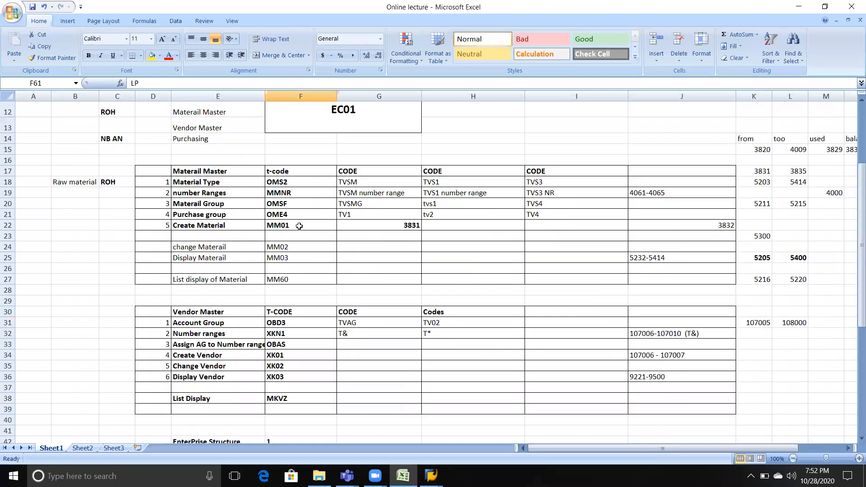
scroll(299, 226, up, 4)
click(432, 306)
key(ctrl+c)
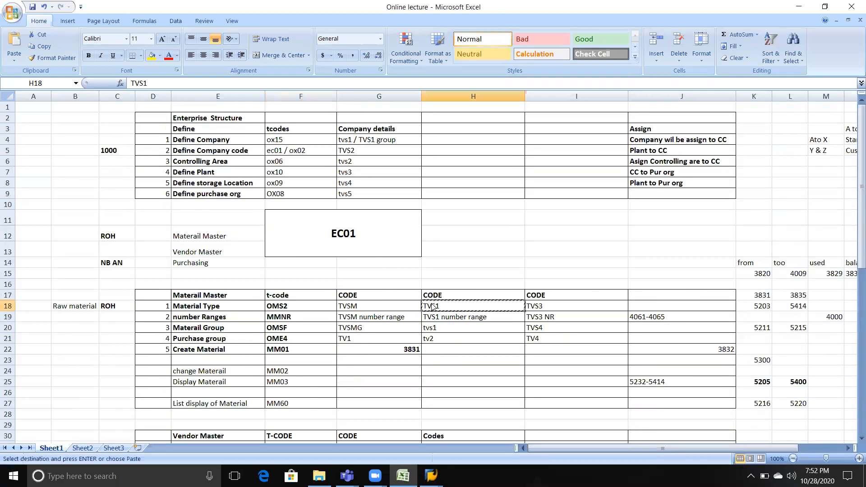
key(alt+Tab)
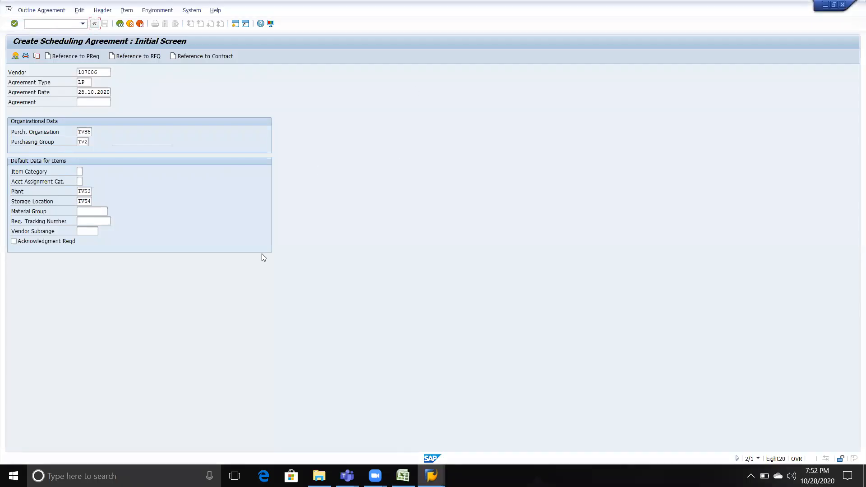
click(97, 213)
key(ctrl+v)
key(Return)
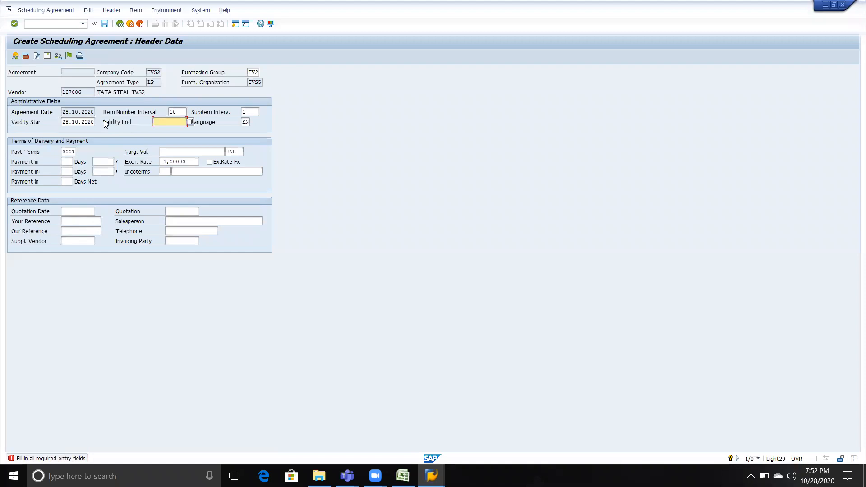
Set the agreement's validity end to 30.09.2022 using the calendar and proceed to the item overview
click(190, 123)
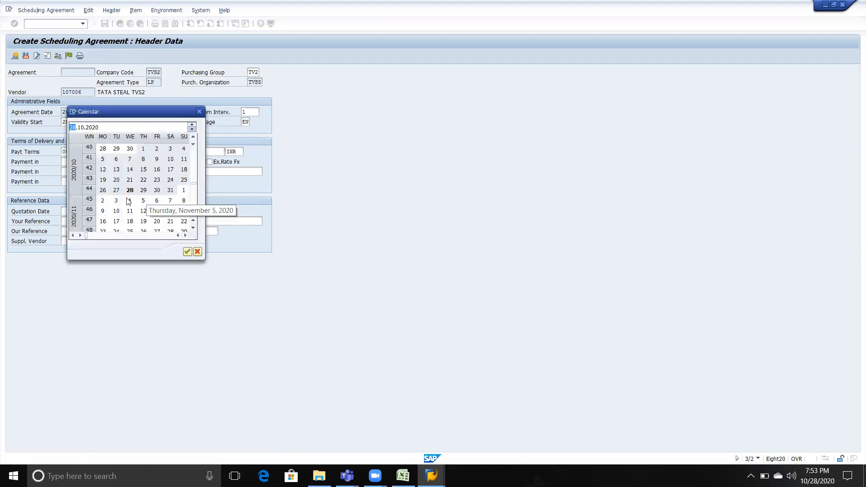
click(123, 129)
text(2022)
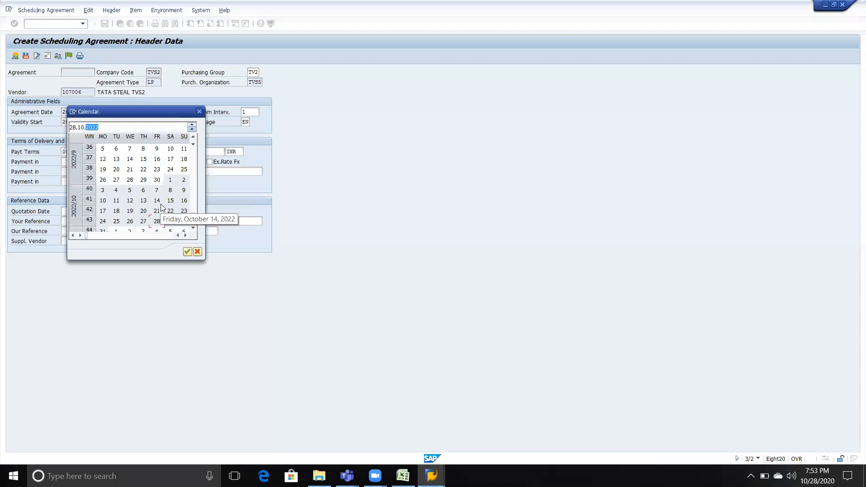
double_click(157, 181)
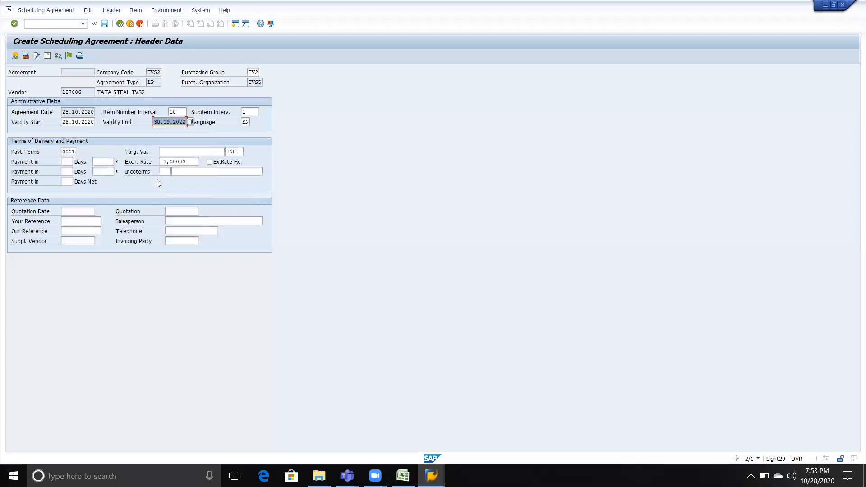
click(79, 122)
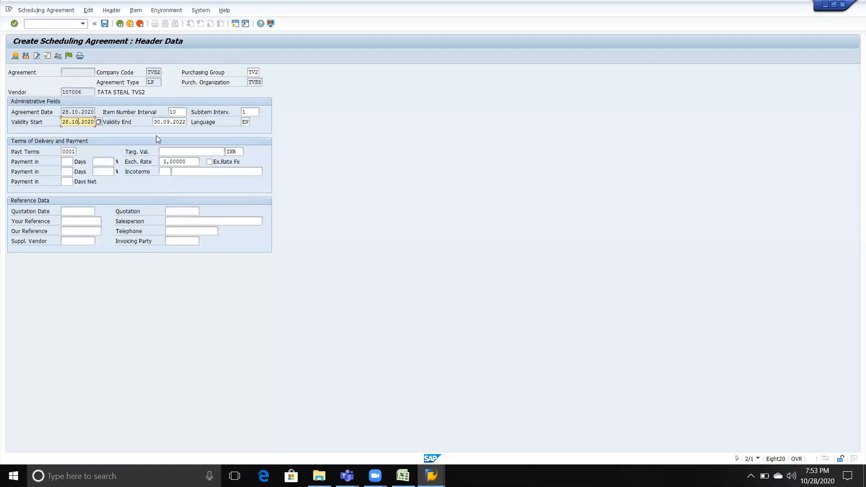
click(171, 121)
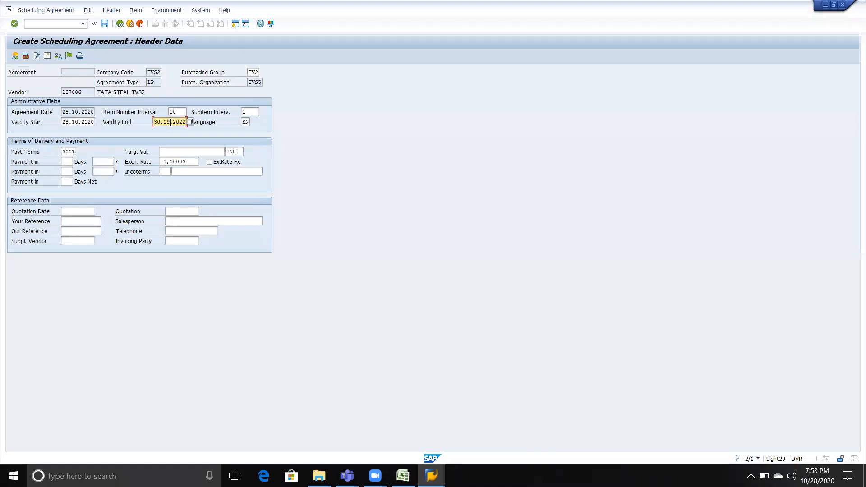
key(Return)
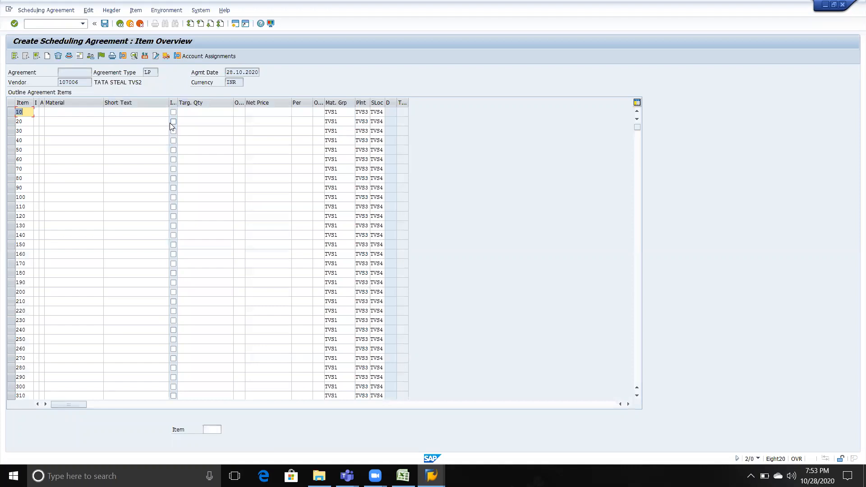
Look up materials for plant TVS3 and assign TVS FIBRE RAW MATERIAL to item 10
click(95, 112)
click(107, 113)
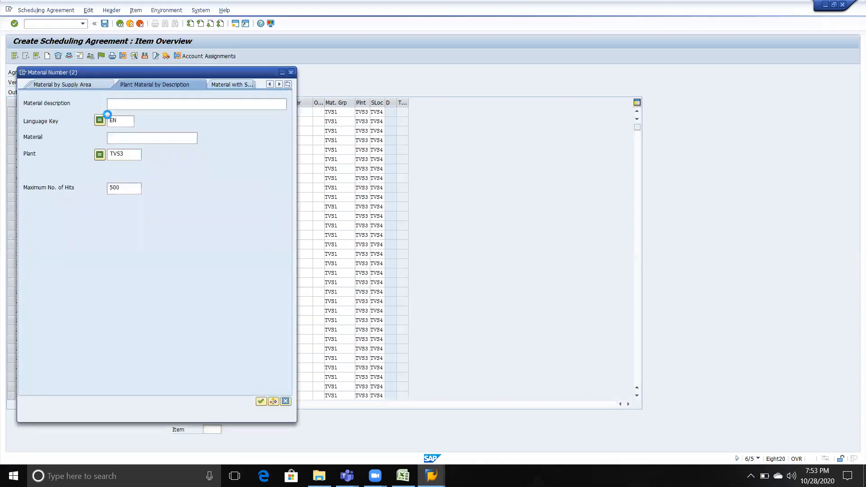
click(132, 154)
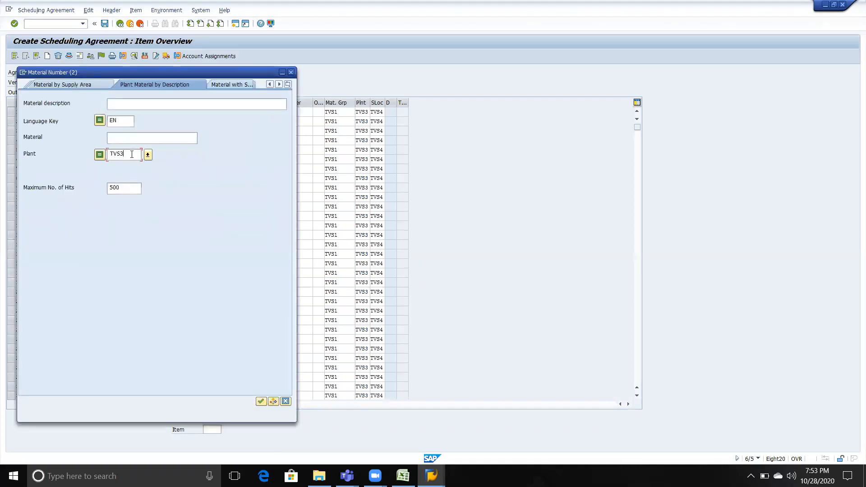
key(Return)
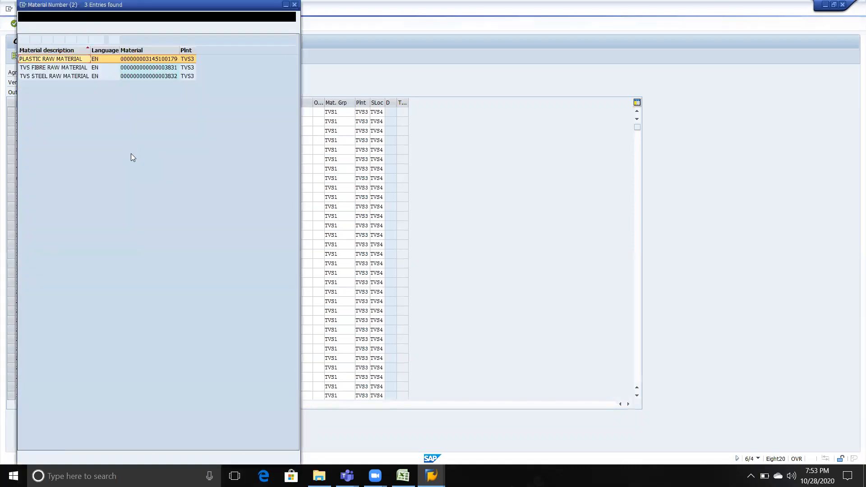
double_click(70, 67)
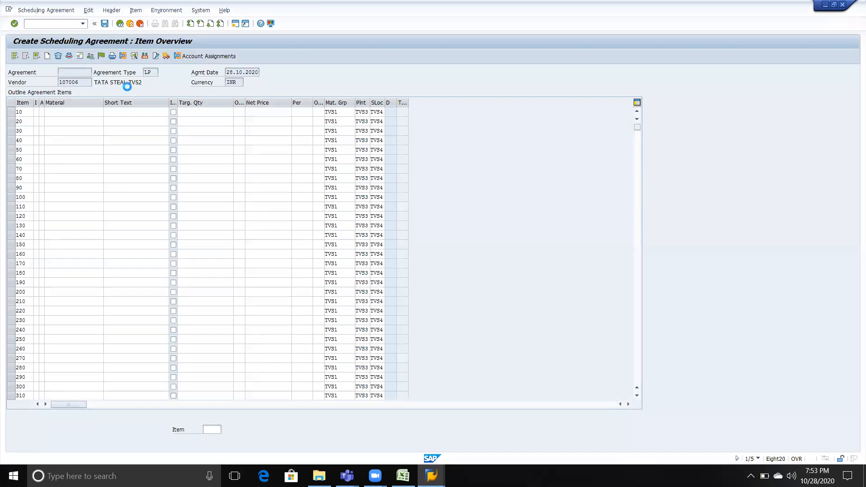
Enter a target quantity of 50 EA and a net price of 1000 for item 10
click(192, 112)
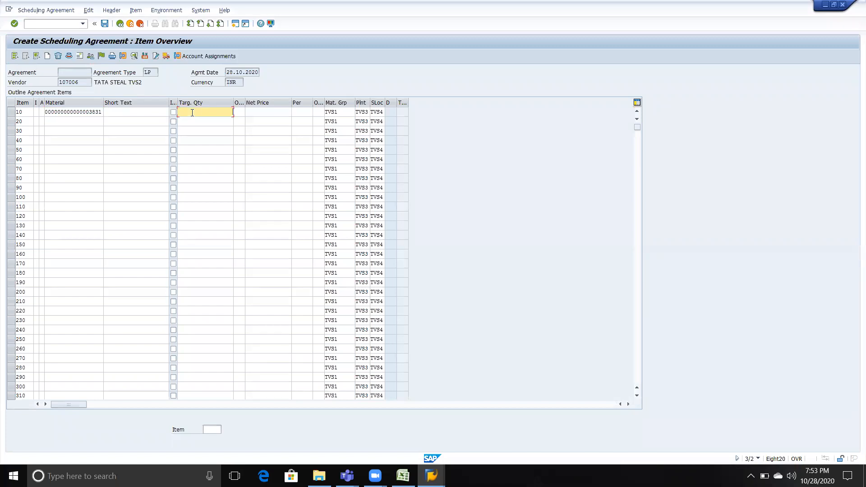
text(50)
key(Tab)
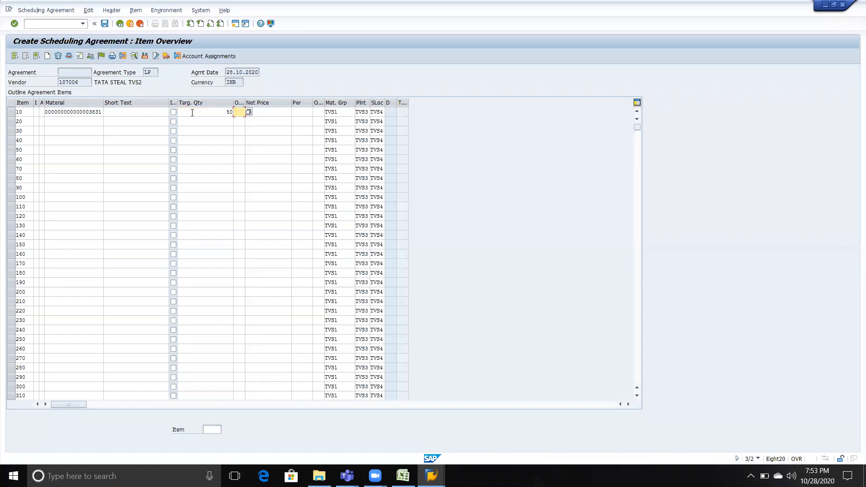
text(EA)
key(Tab)
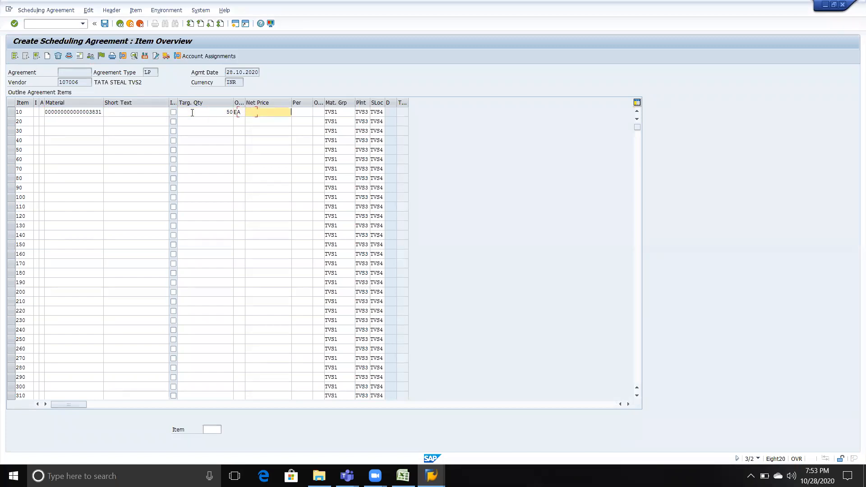
text(1000)
Check item 10's detail data, return to the overview and save the scheduling agreement despite the missing message record
double_click(193, 113)
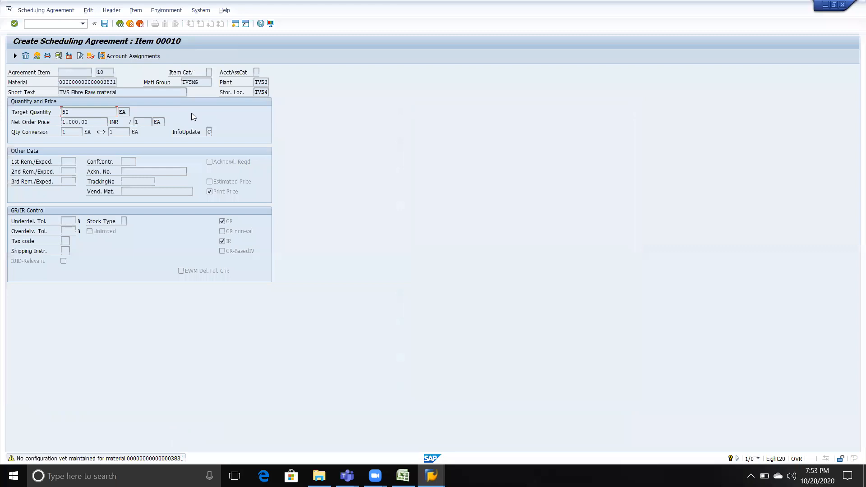
key(F3)
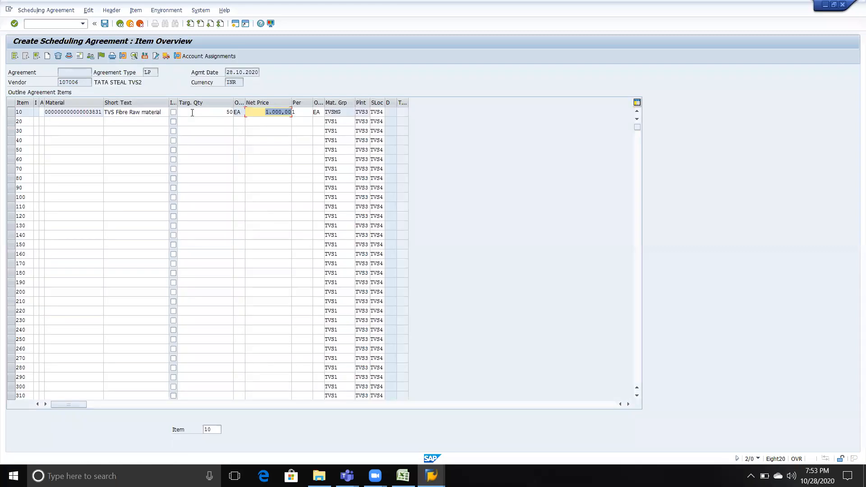
key(ctrl+s)
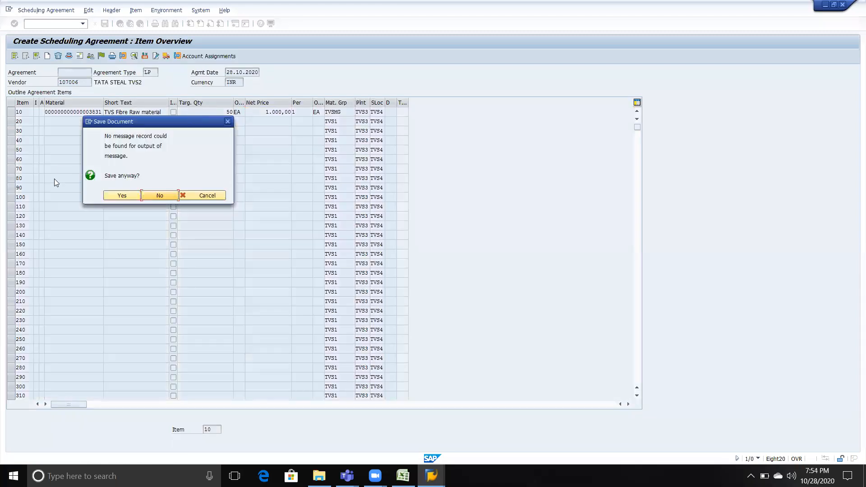
click(108, 196)
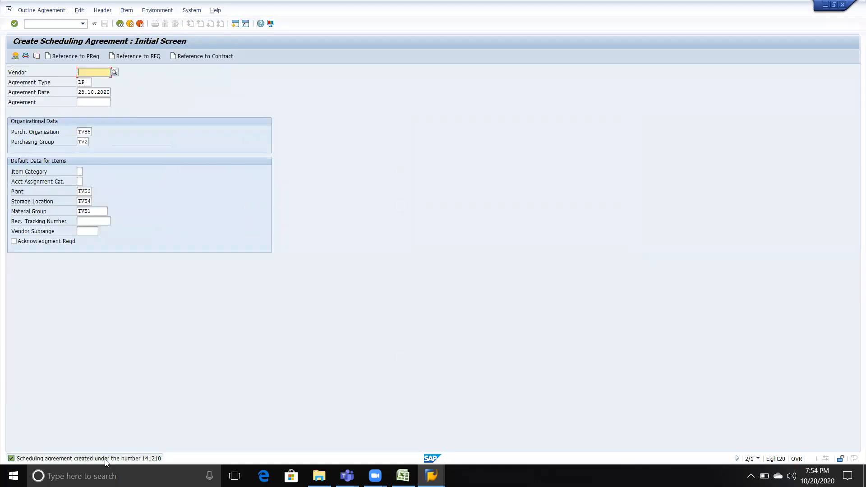
Copy the agreement creation message from SAP's message help into cell H61 of the Excel workbook, in the Sch Agrmt row
double_click(107, 460)
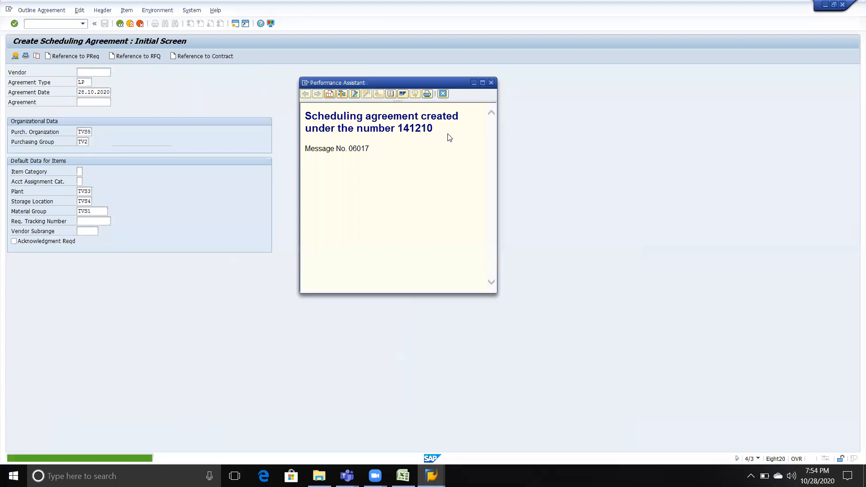
drag(440, 131, 349, 121)
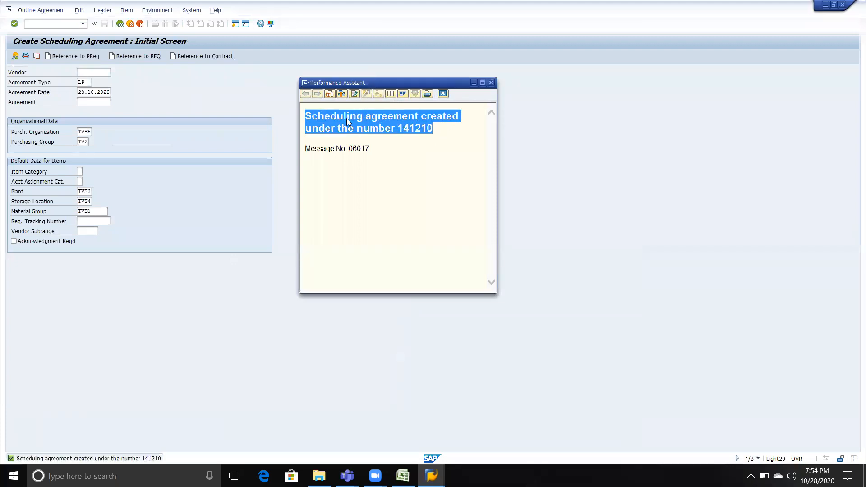
key(alt+Tab)
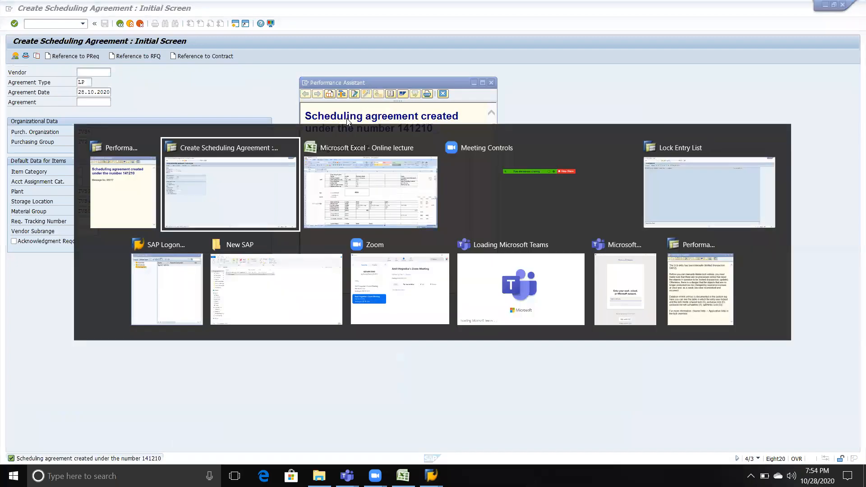
key(alt+Tab)
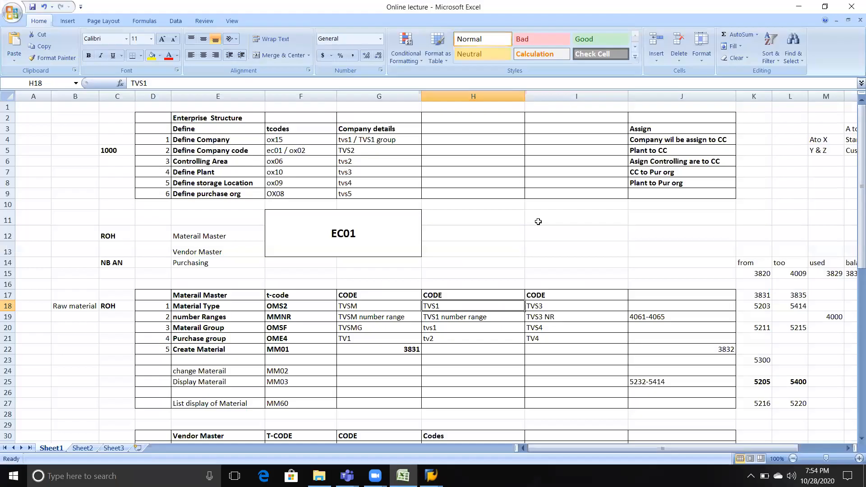
scroll(544, 266, down, 2)
scroll(546, 260, down, 19)
scroll(547, 253, up, 6)
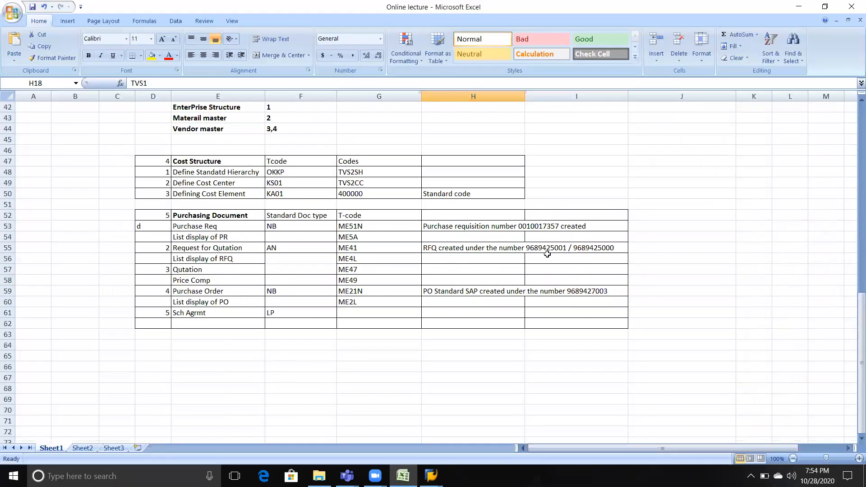
click(439, 311)
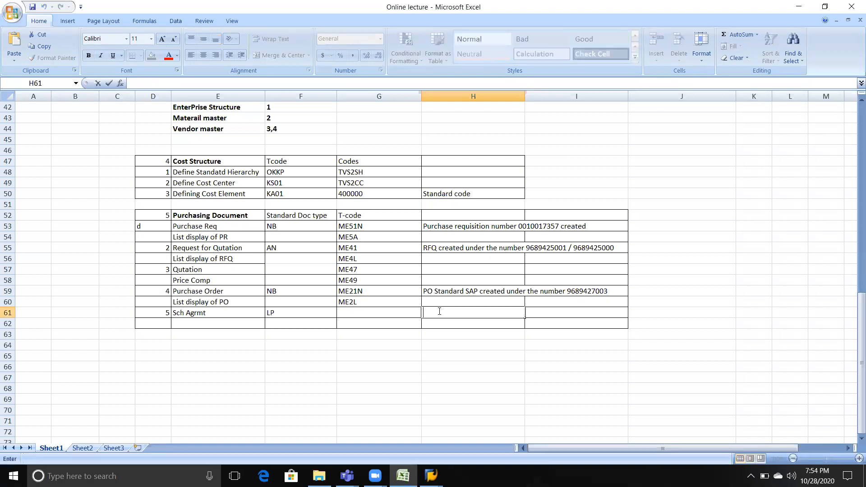
key(ctrl+v)
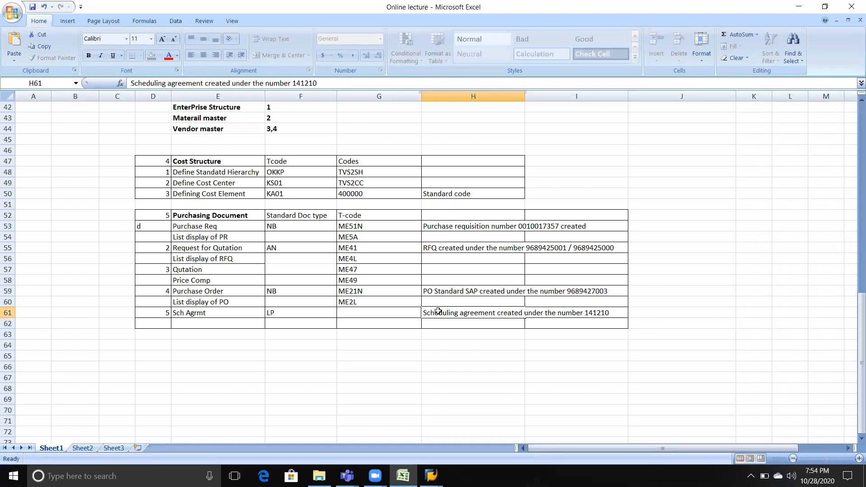
key(Tab)
Switch back to SAP, close the message help and leave scheduling agreement creation for the SAP Easy Access menu
key(alt+Tab)
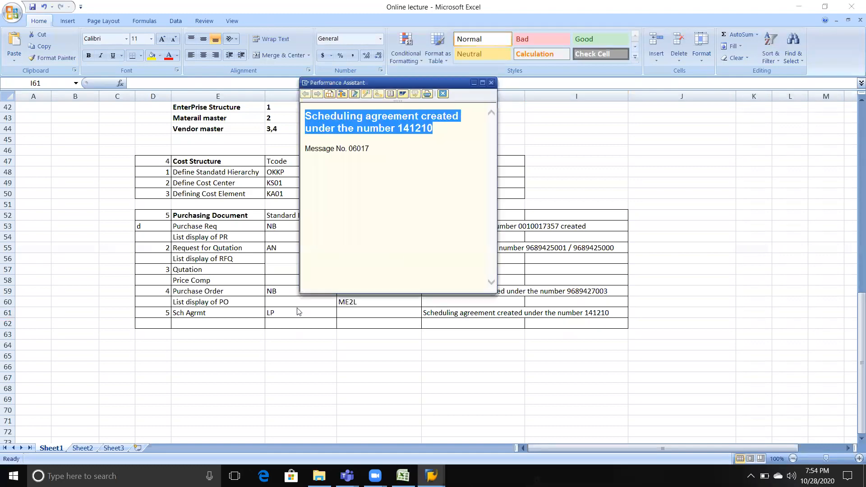
key(alt+Tab)
key(alt+Tab)
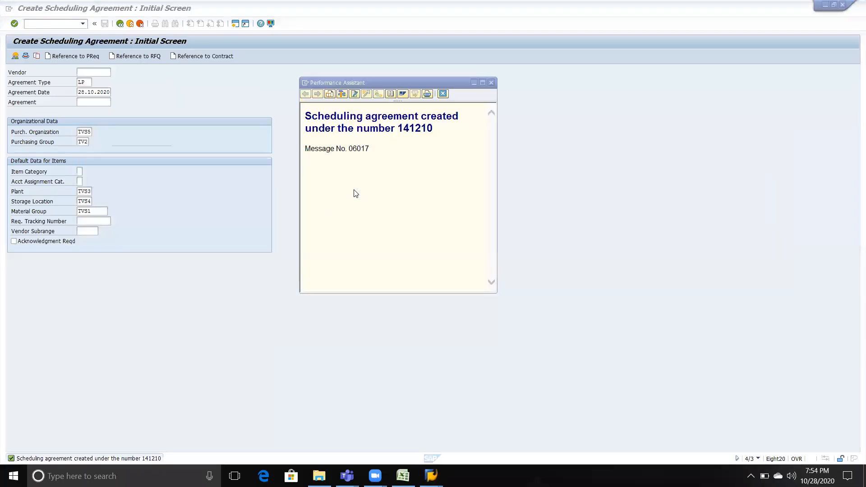
click(446, 92)
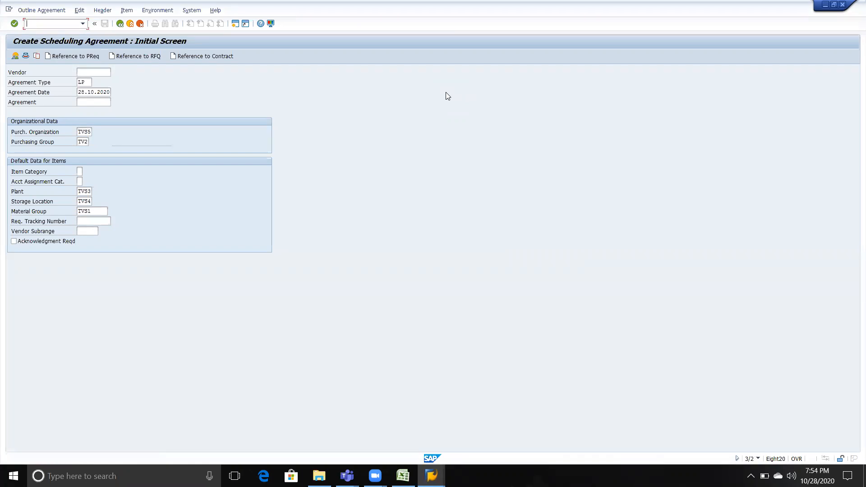
click(120, 24)
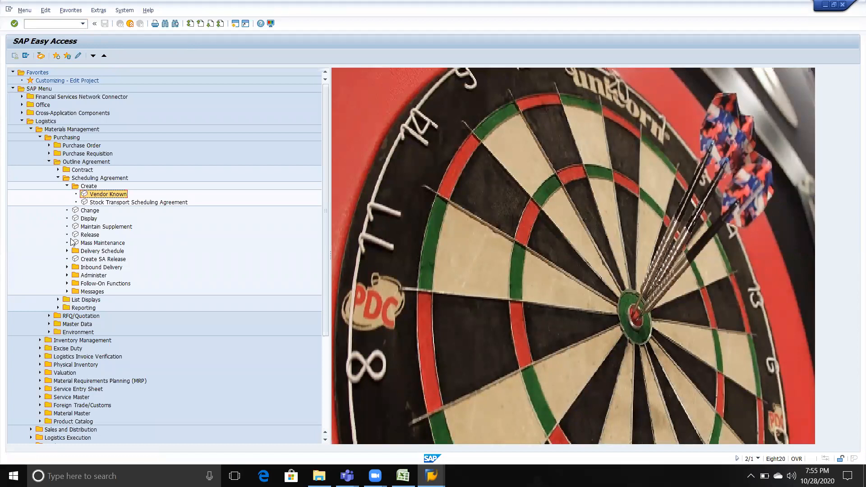
Open delivery schedule maintenance for scheduling agreements and look up its transaction code in the system information
click(68, 187)
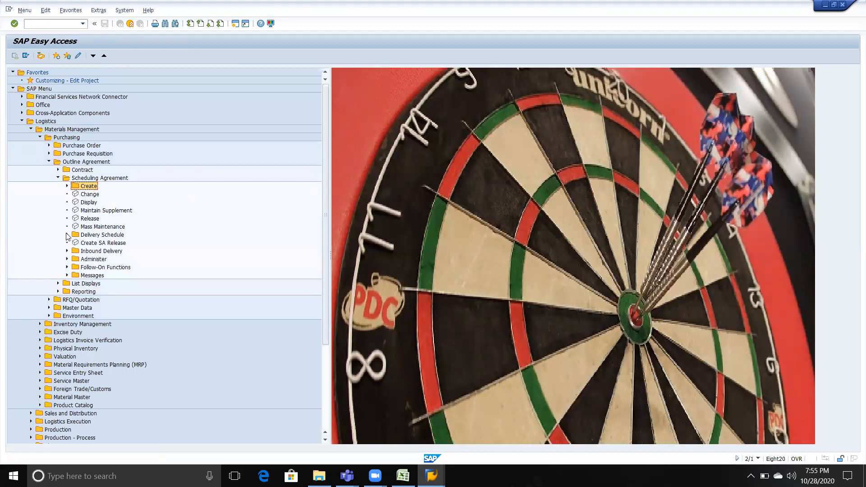
click(67, 235)
double_click(95, 244)
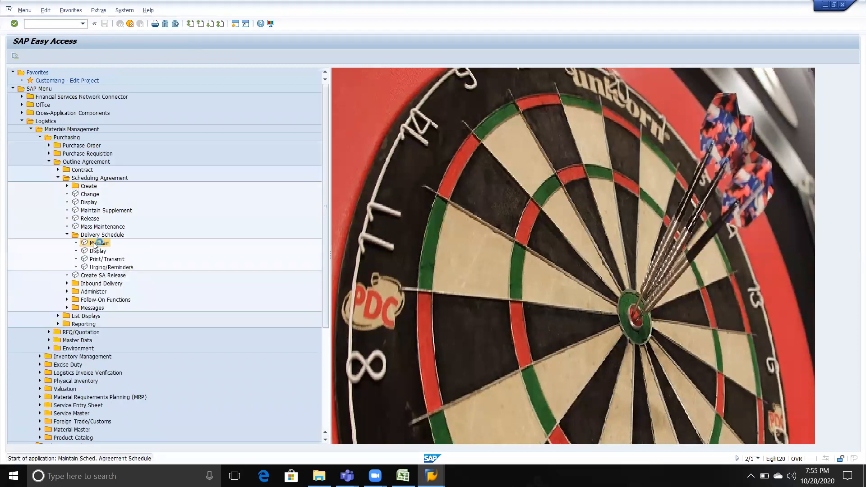
click(759, 459)
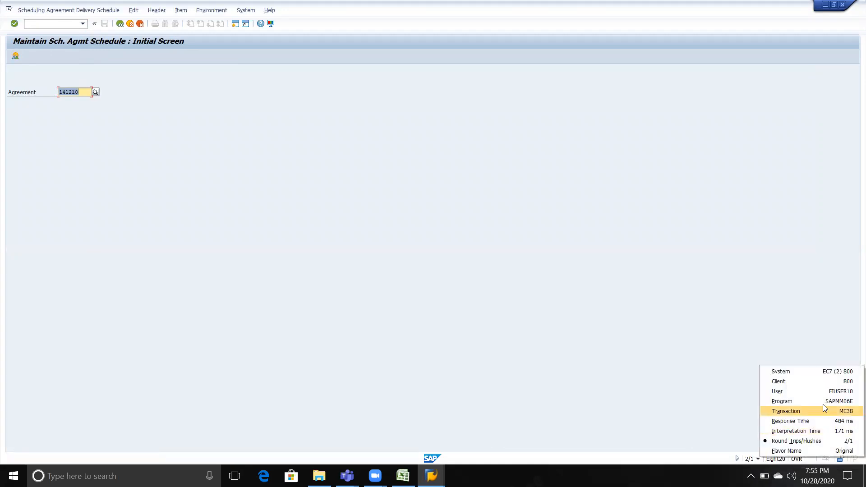
Switch to the Excel workbook and enter "Delivery Sch" in cell E62, below Sch Agrmt
key(alt+Tab)
key(Down)
key(Left)
key(Left)
key(Left)
key(Left)
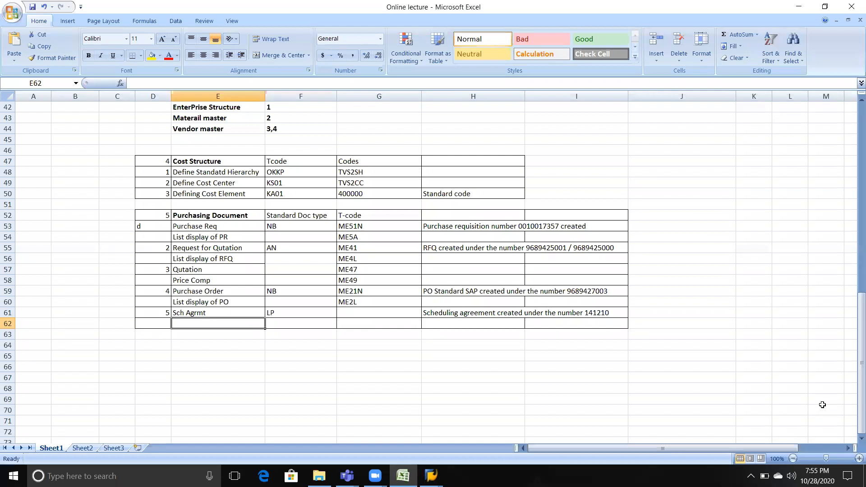
text(Delivery SC)
key(BackSpace)
text(ch)
Record the transaction code ME38 in cell G62 of the Delivery Sch row
key(Right)
key(Right)
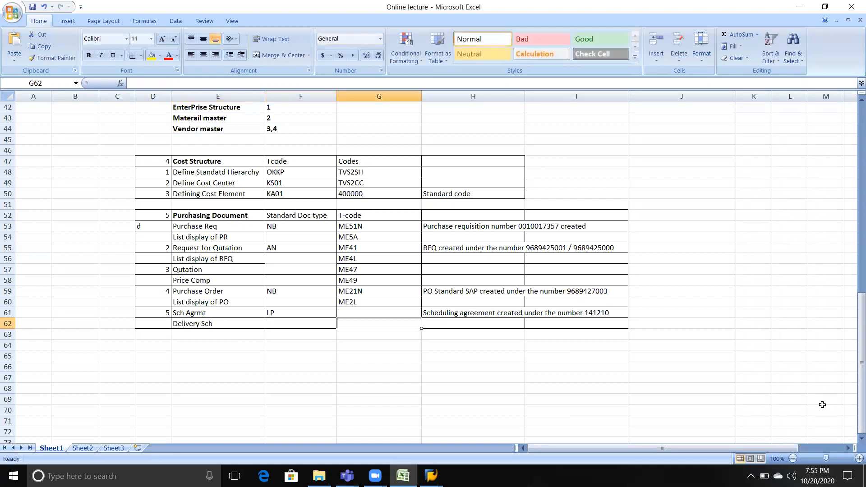
text(ME)
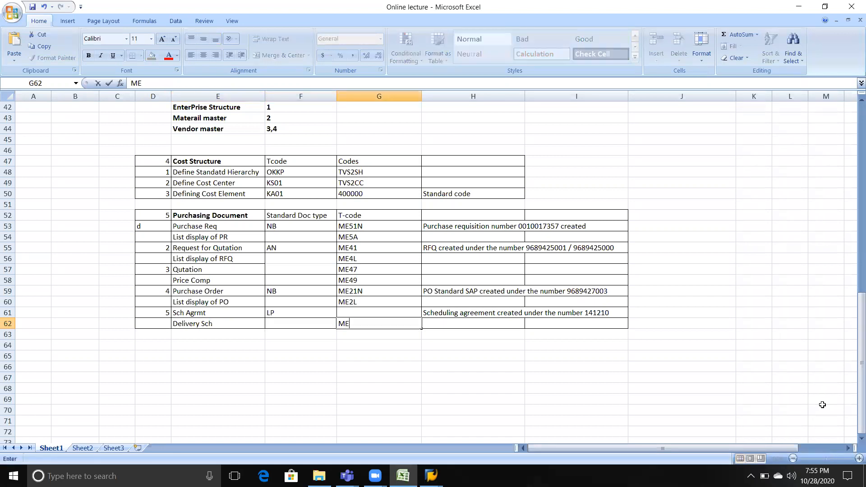
text(38)
key(Right)
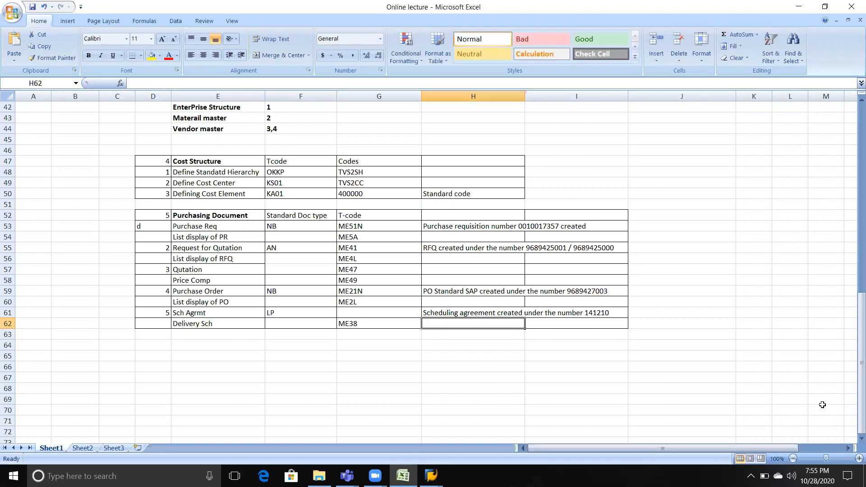
key(alt+Tab)
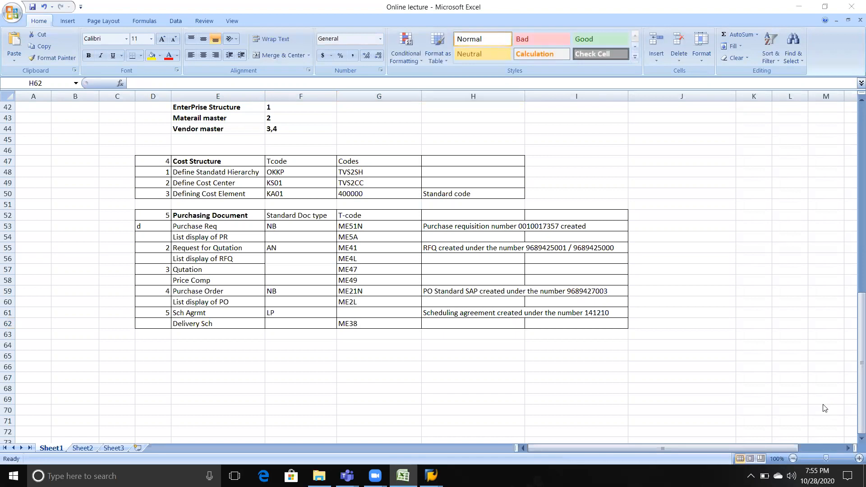
key(alt+Tab)
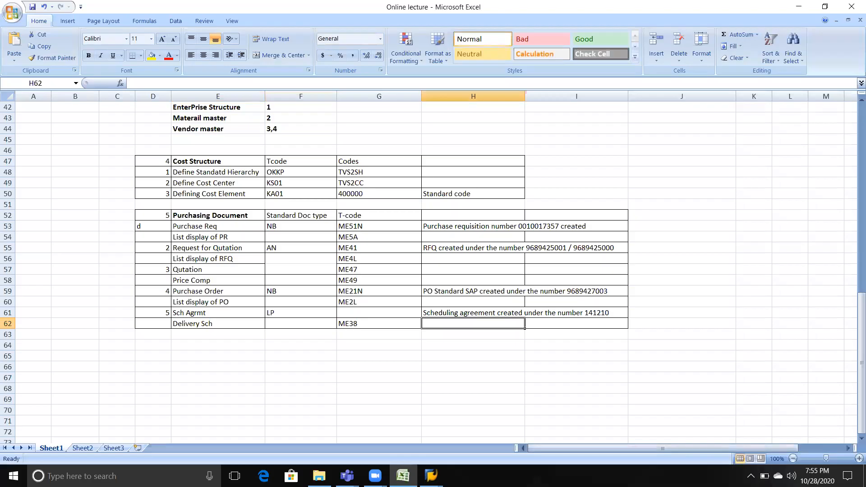
click(202, 314)
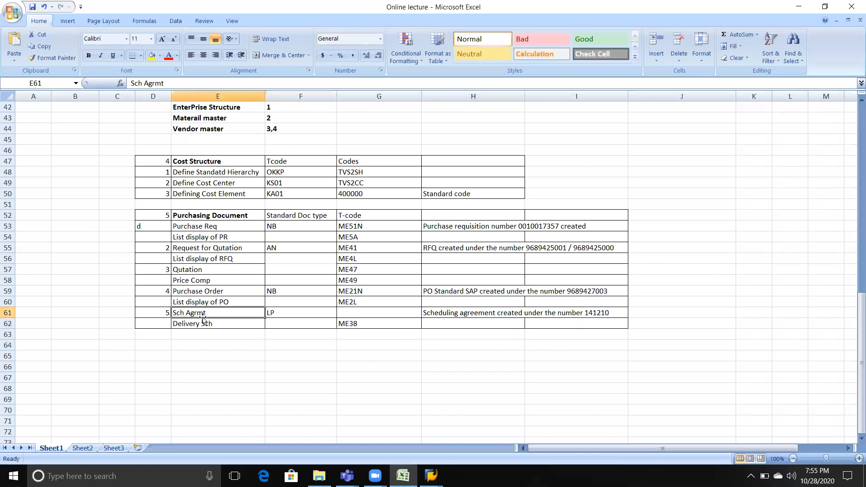
key(Right)
key(Right)
key(Right)
key(Right)
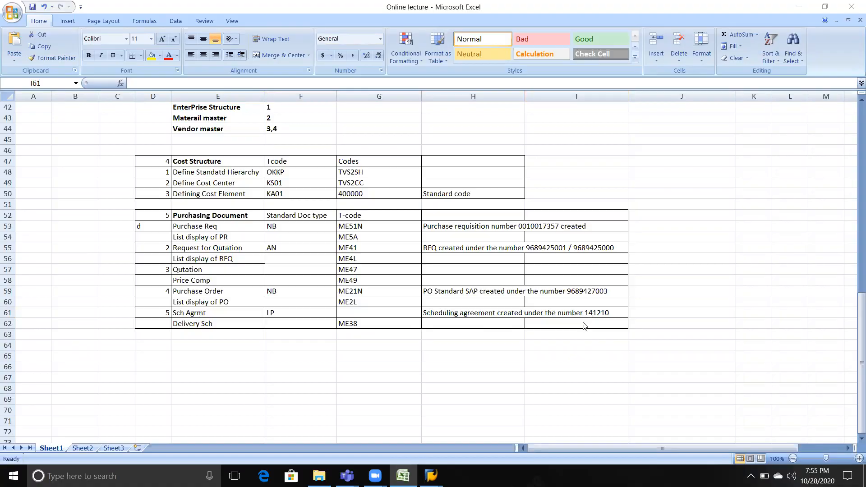
Switch to SAP, open the proposed scheduling agreement and display the delivery schedule for item 10
key(alt+Tab)
key(Return)
click(69, 122)
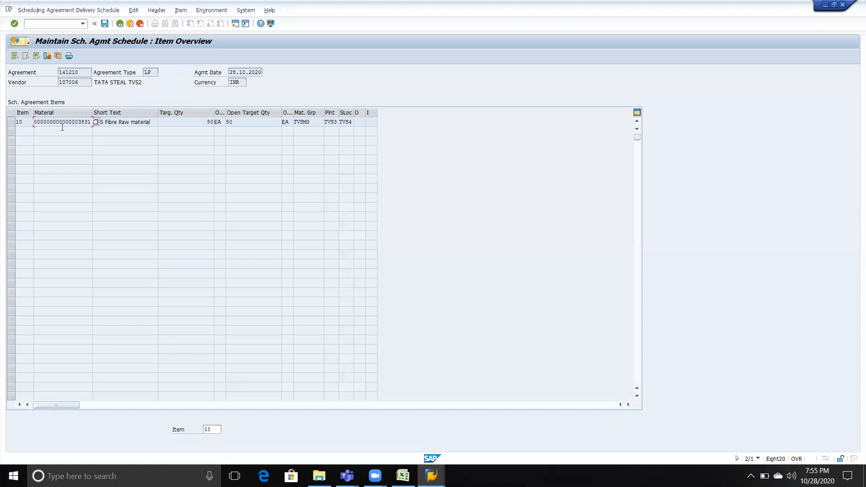
click(10, 123)
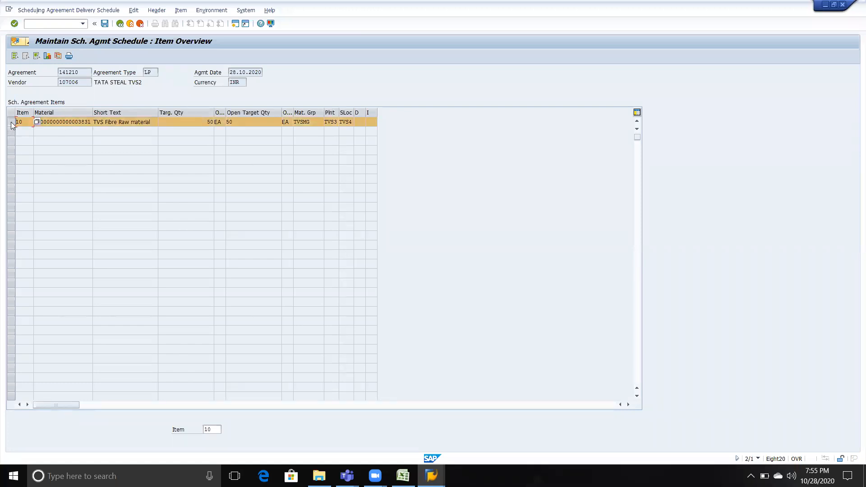
click(58, 56)
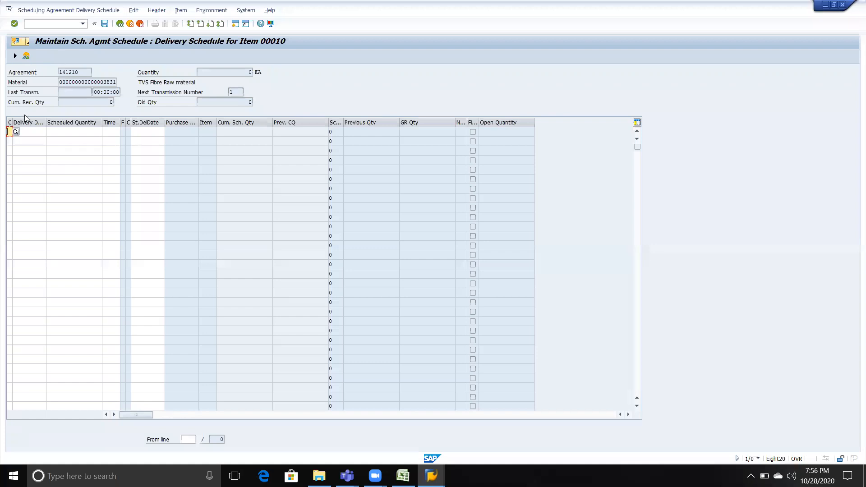
Enter the first schedule line in day format (D) with delivery date 10.11.2020 and a scheduled quantity of 5
click(16, 132)
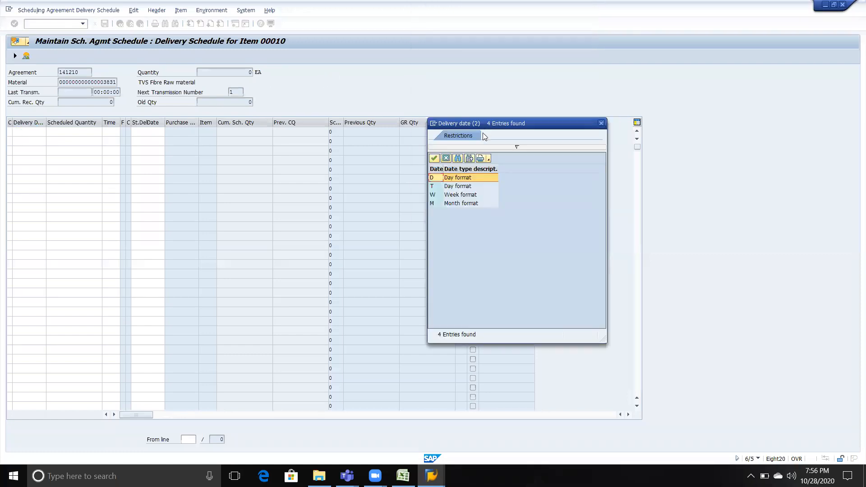
double_click(458, 178)
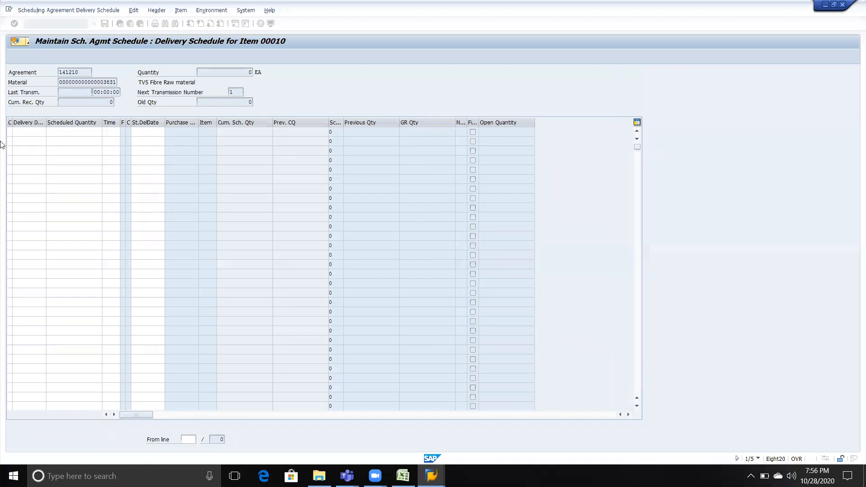
click(34, 134)
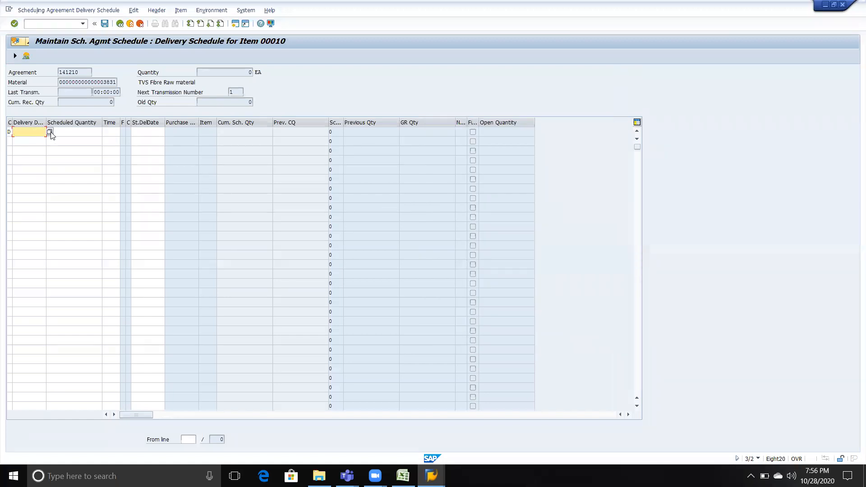
click(51, 132)
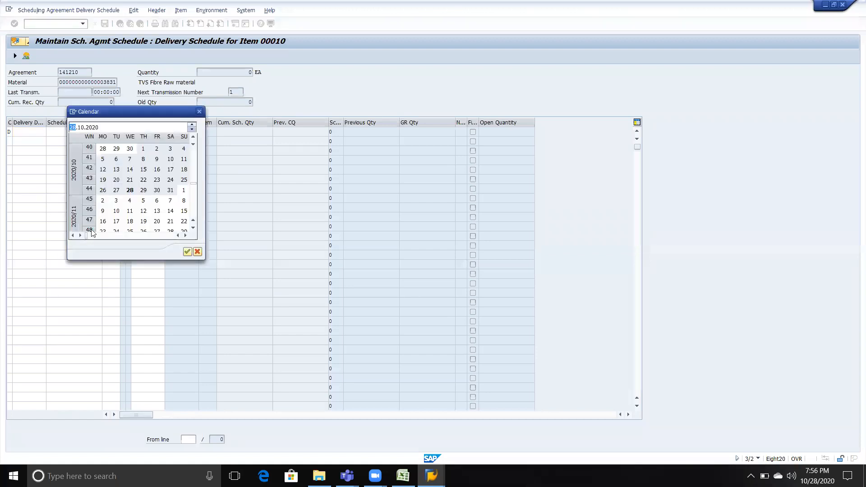
double_click(117, 214)
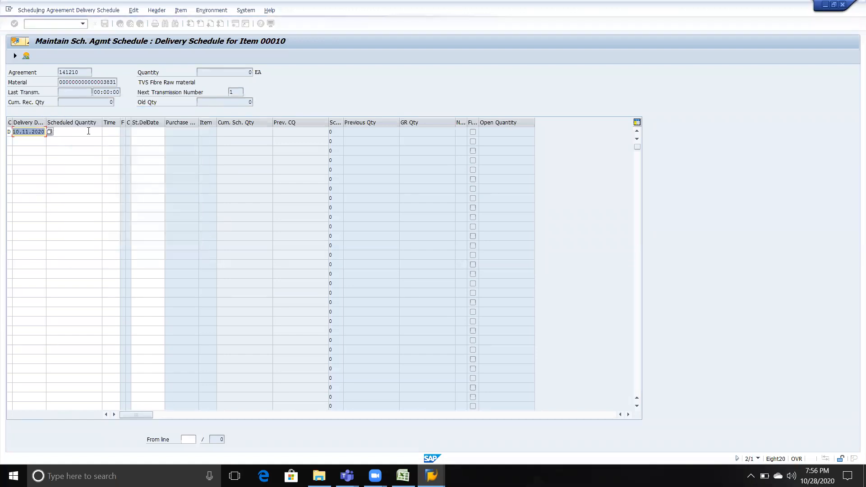
click(88, 131)
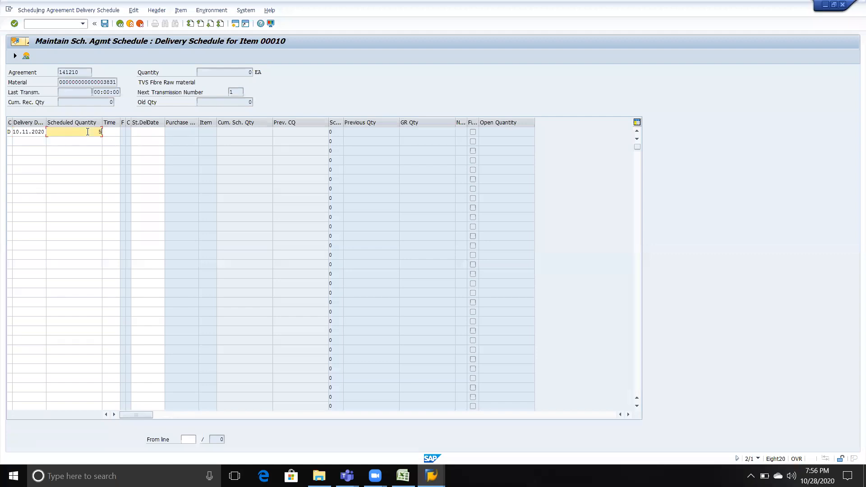
key(Return)
Start a second schedule line in day format (D) with delivery date 24.08.2021
click(9, 141)
text(D)
key(Return)
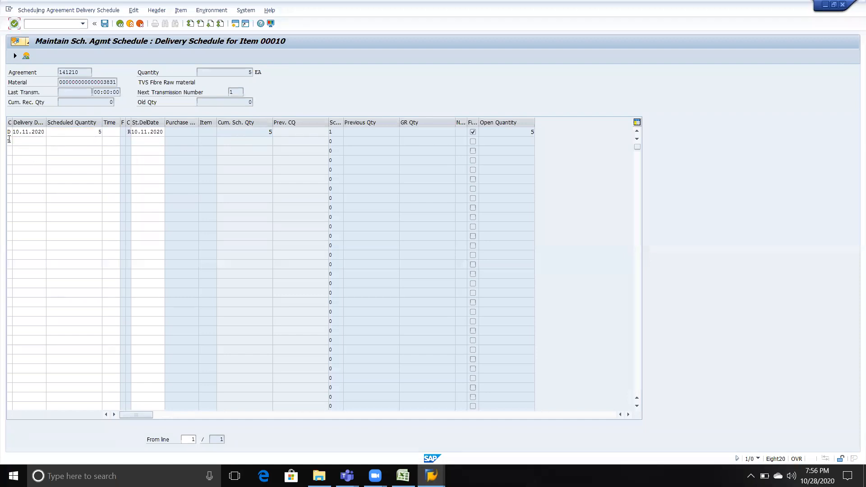
click(23, 143)
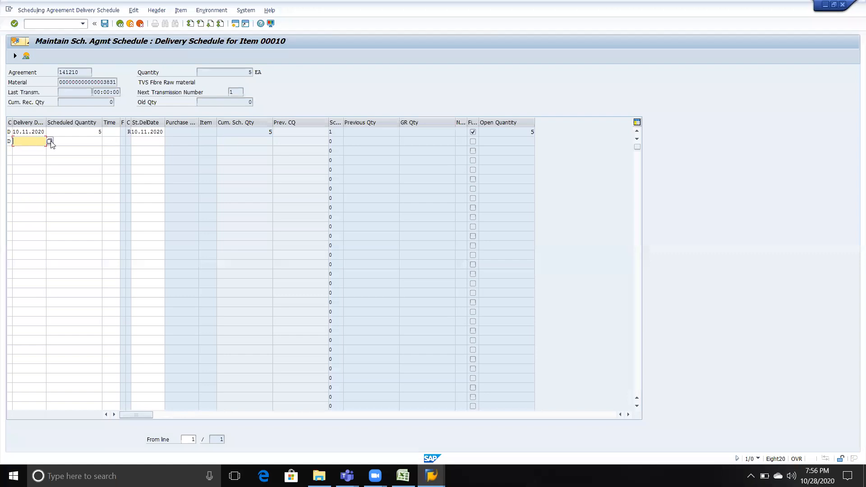
click(51, 141)
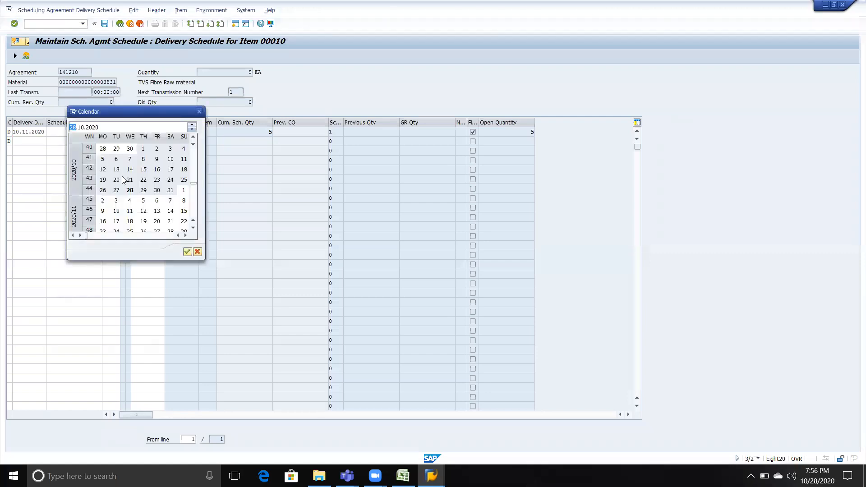
click(121, 126)
text(2)
text(021)
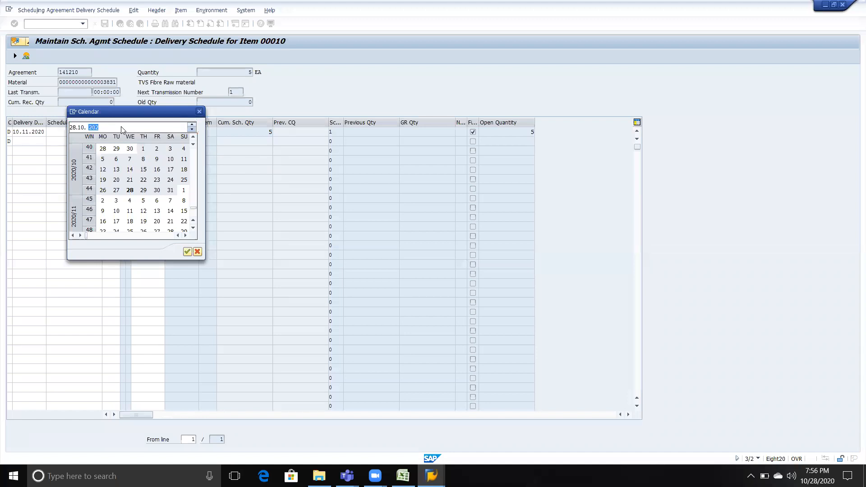
key(Return)
double_click(120, 168)
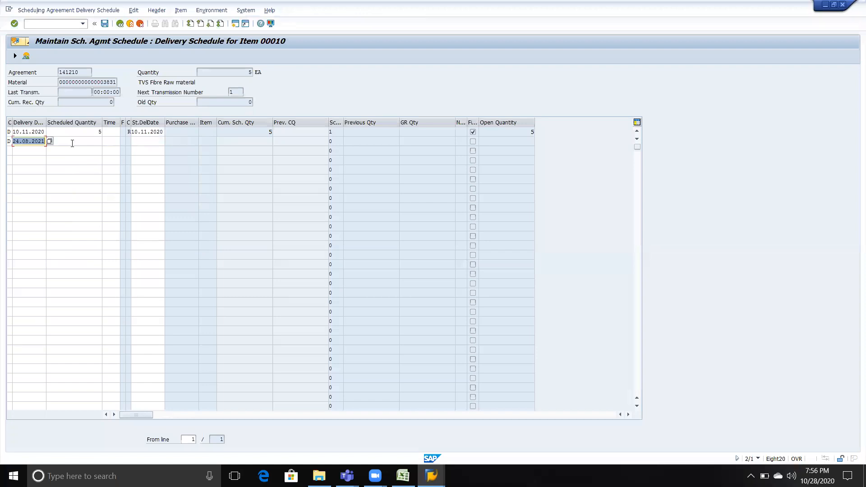
Set the second schedule line's scheduled quantity to 20
click(74, 144)
text(20)
key(Return)
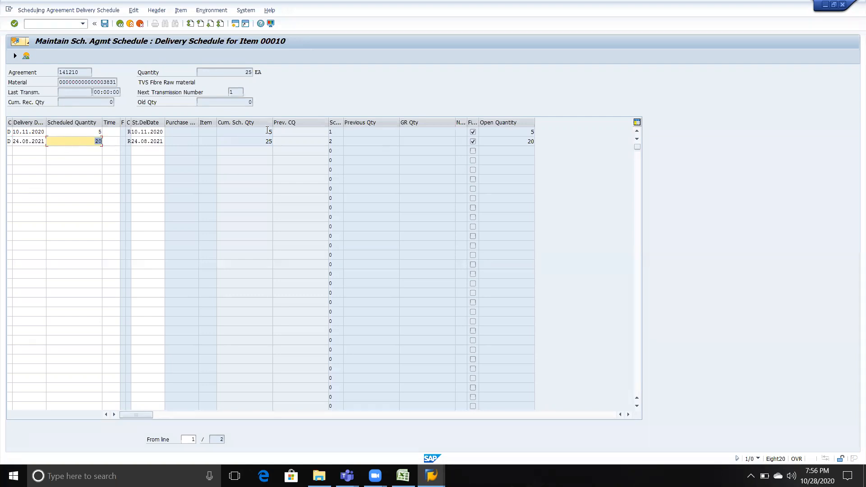
click(82, 144)
click(250, 143)
click(81, 149)
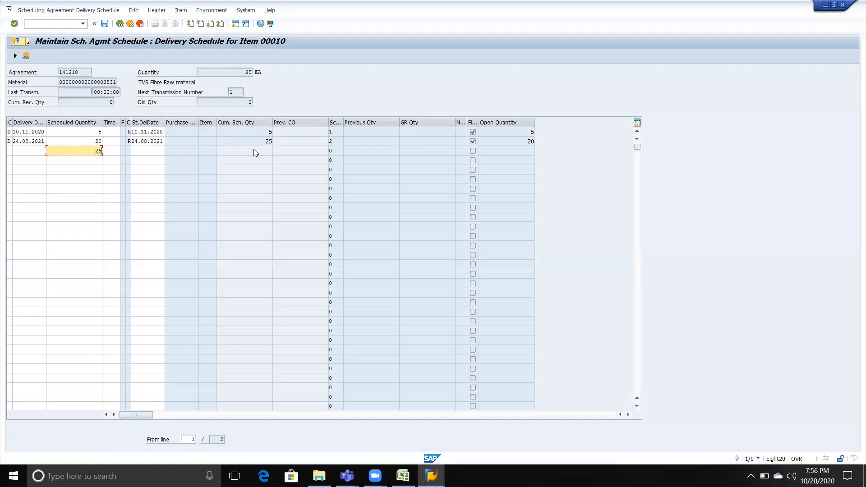
key(BackSpace)
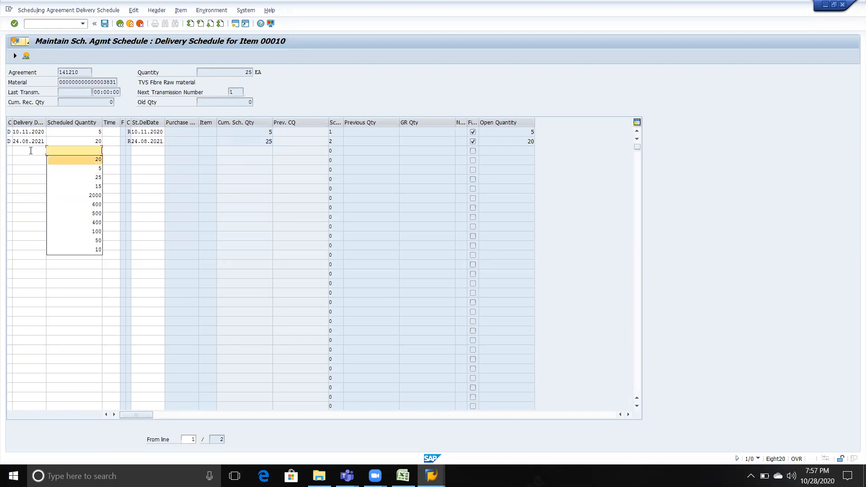
click(30, 151)
key(alt+Tab)
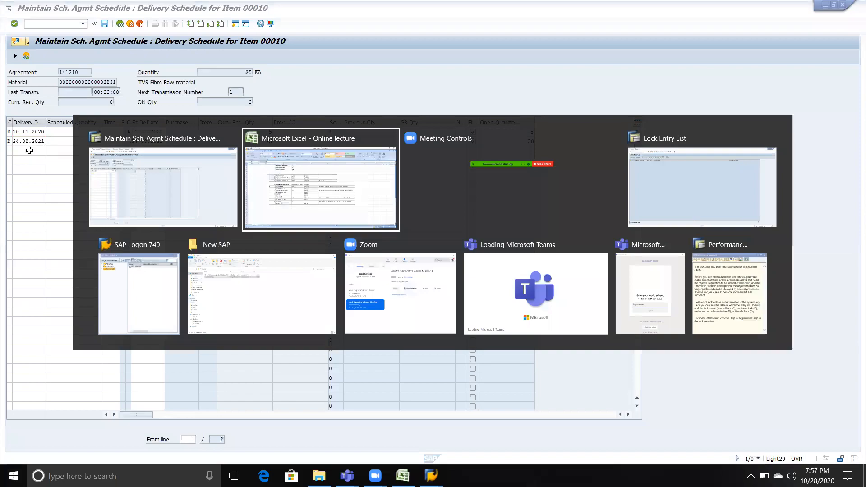
key(alt+Tab)
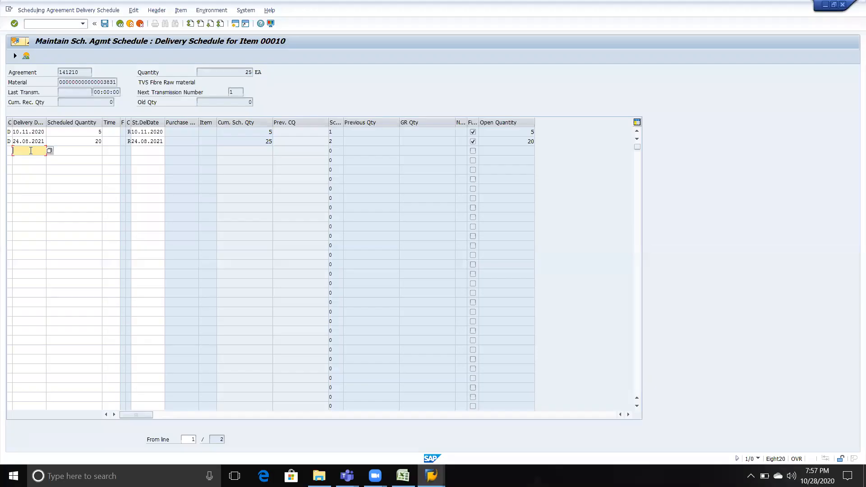
Save the delivery schedule of the scheduling agreement
key(ctrl+s)
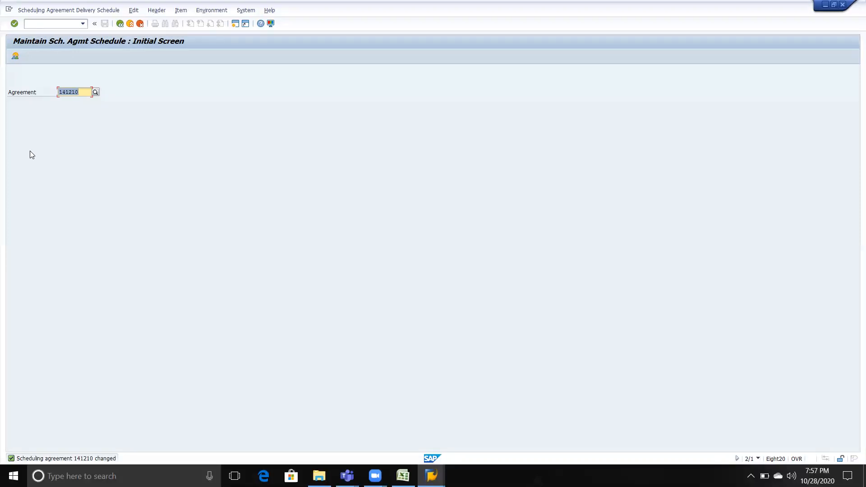
key(alt+Tab)
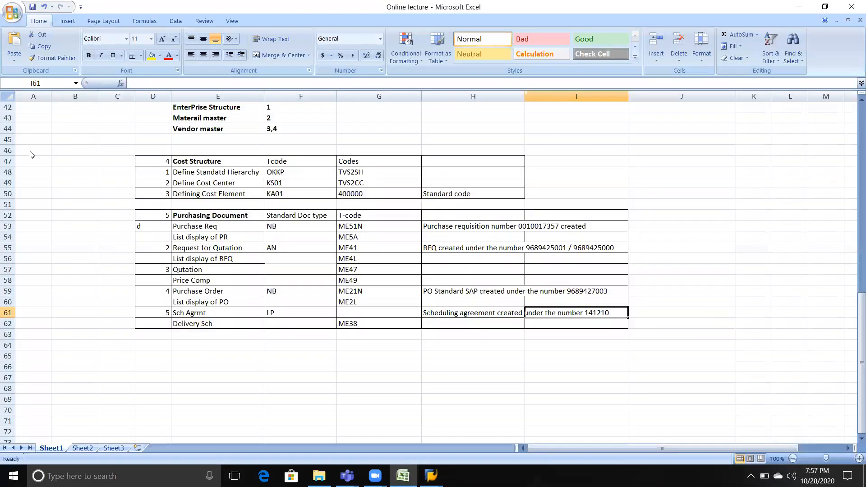
key(alt+Tab)
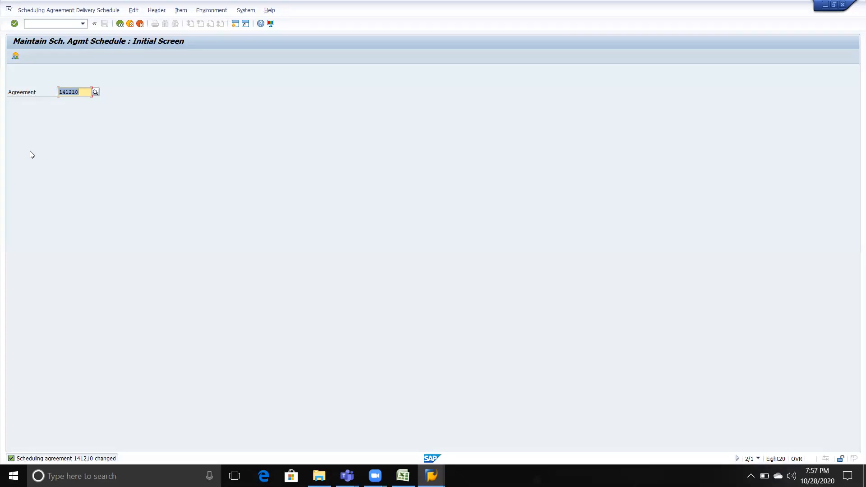
Leave schedule maintenance, open scheduling agreement creation with a known vendor and look up its transaction code in the system information
click(114, 27)
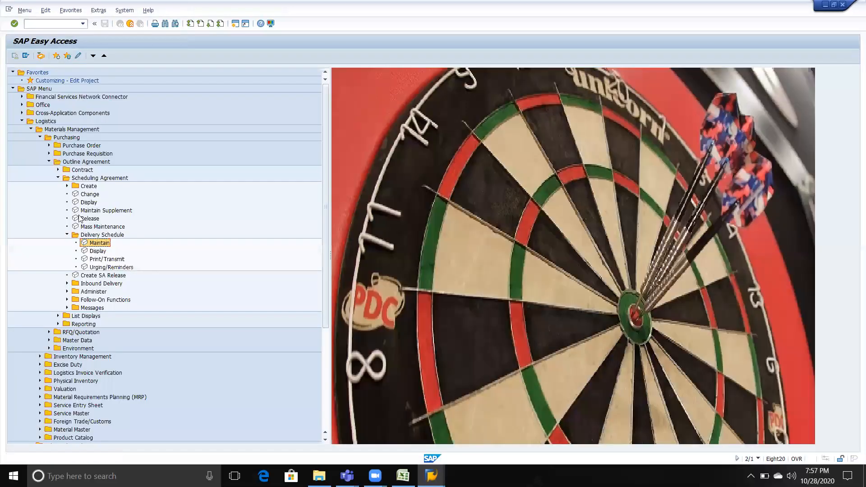
click(66, 186)
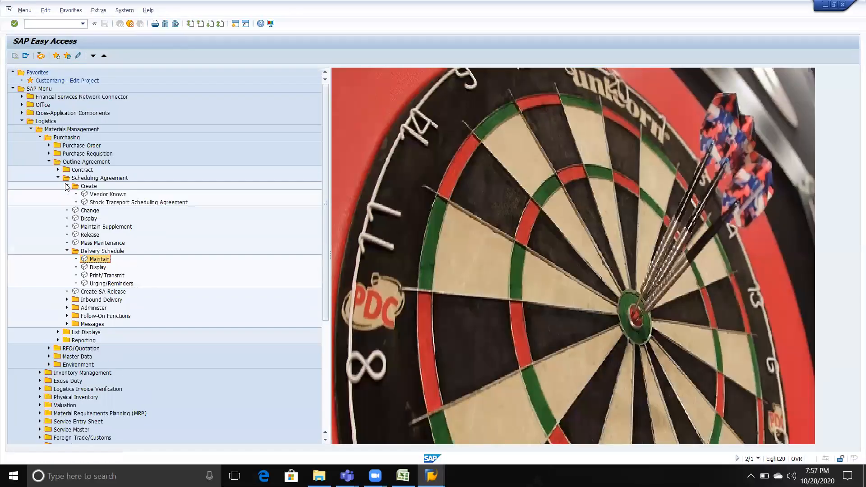
double_click(100, 196)
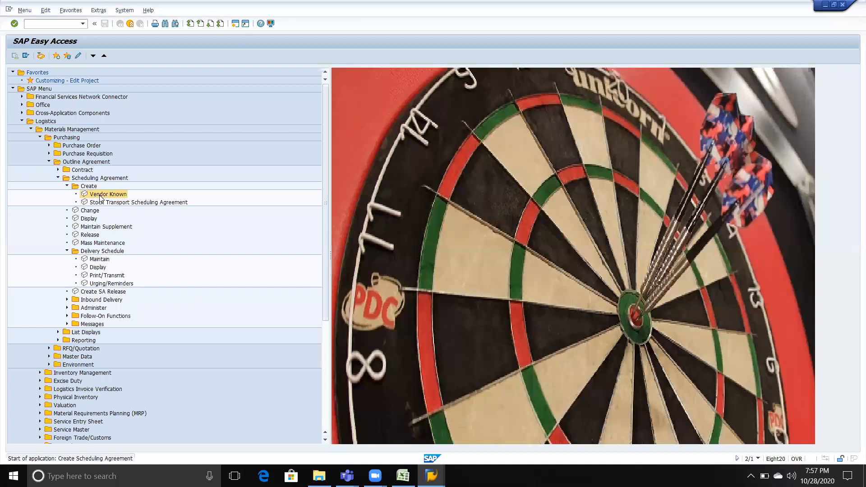
click(759, 458)
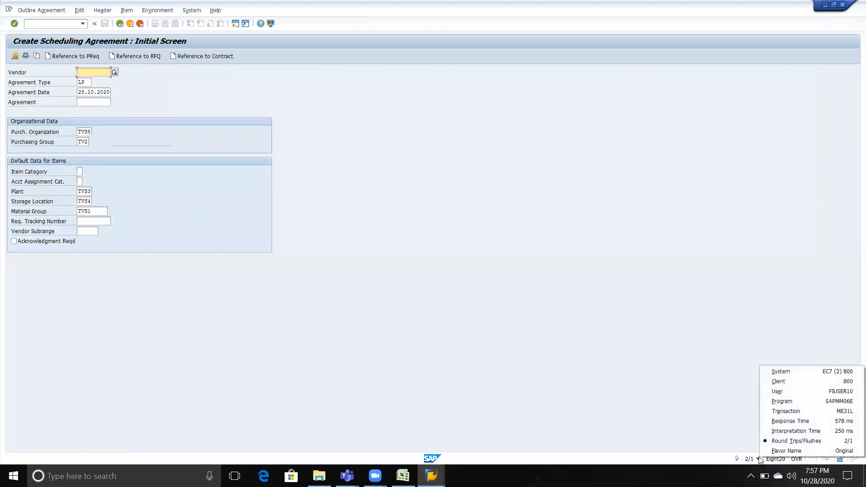
click(807, 416)
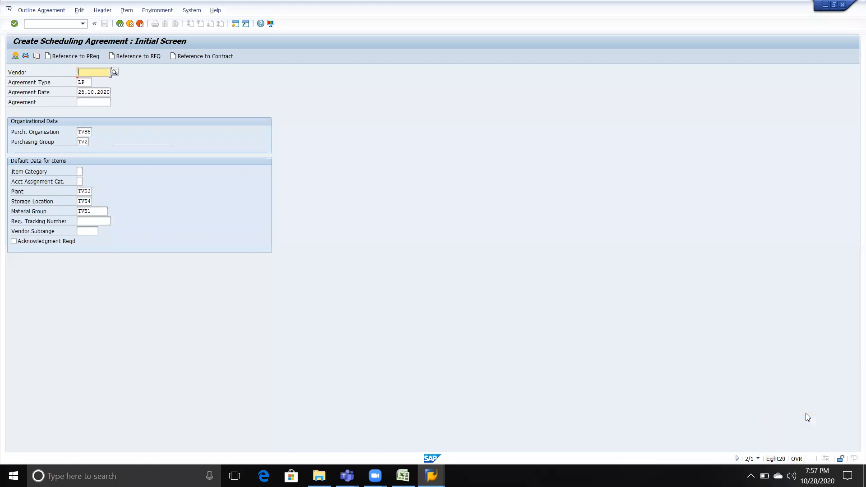
Switch to the Excel workbook, record ME31L as the T-code in the Sch Agrmt row and save the workbook
key(alt+Tab)
key(Left)
key(Down)
key(Left)
key(Right)
key(Right)
key(Up)
key(Left)
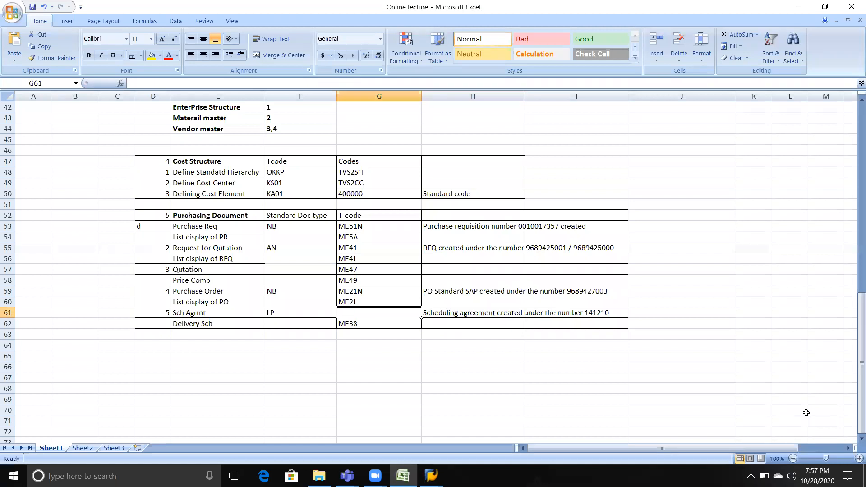
text(ME31L)
key(Tab)
key(ctrl+s)
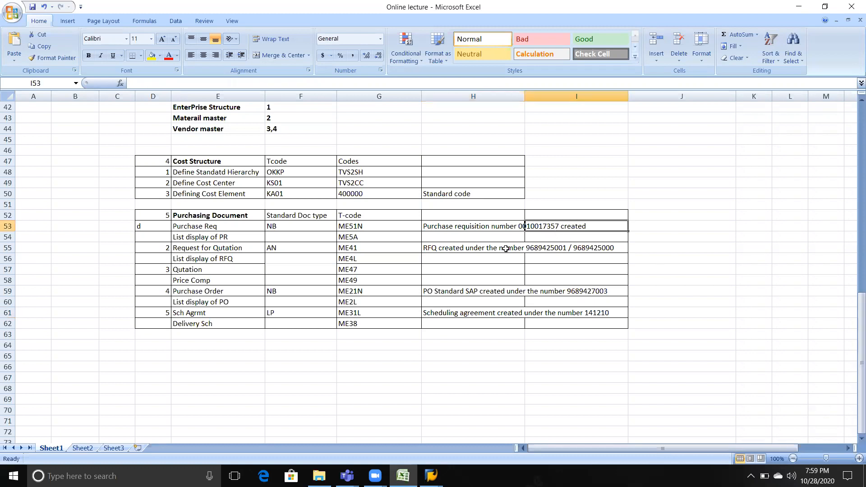
click(492, 256)
click(472, 300)
click(466, 312)
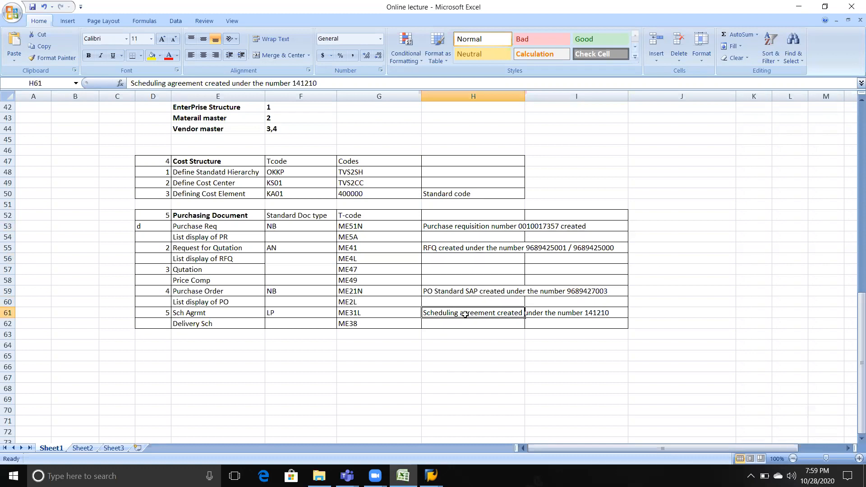
click(199, 390)
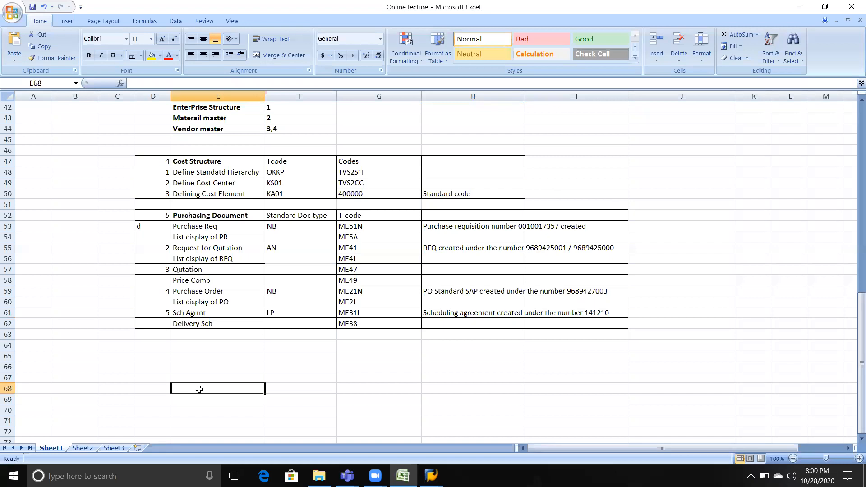
key(Up)
key(Up)
key(Up)
key(Up)
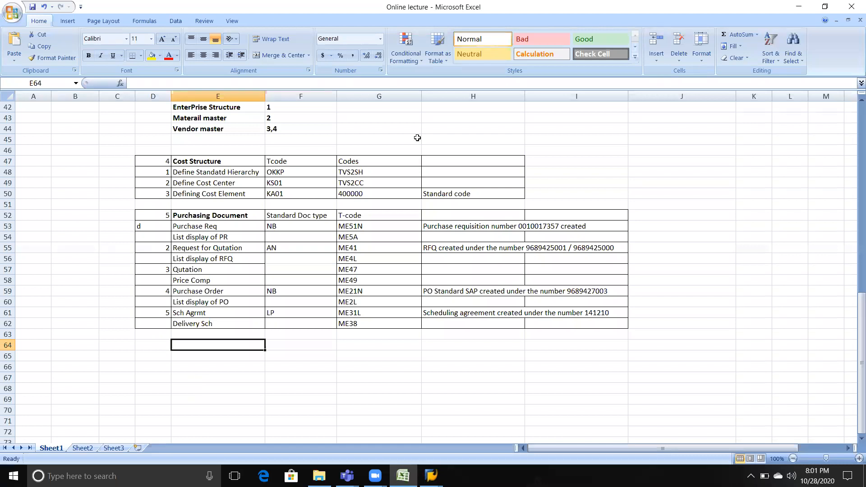
click(233, 367)
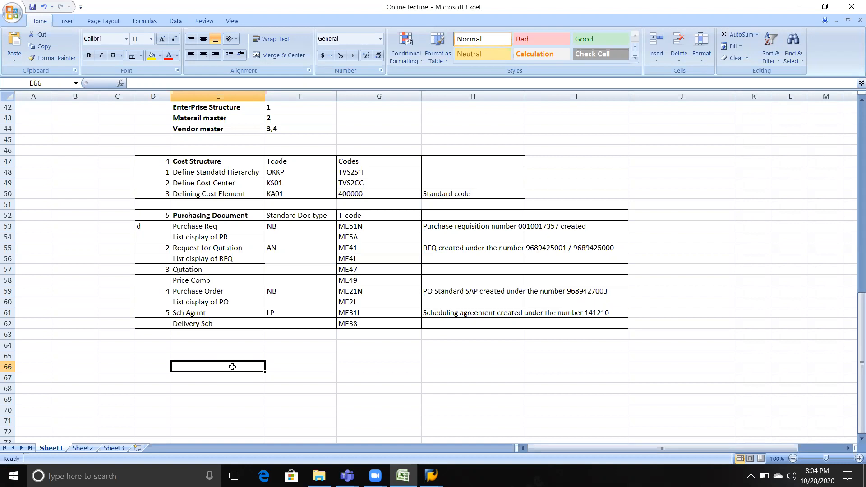
click(195, 333)
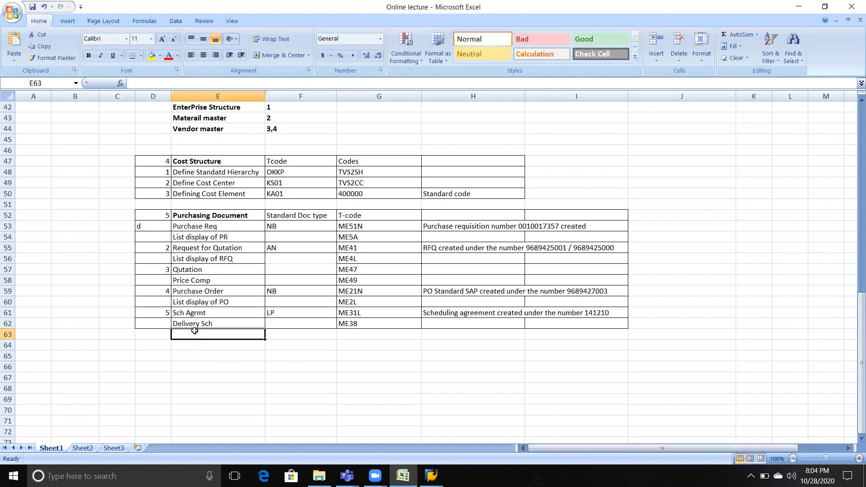
click(196, 343)
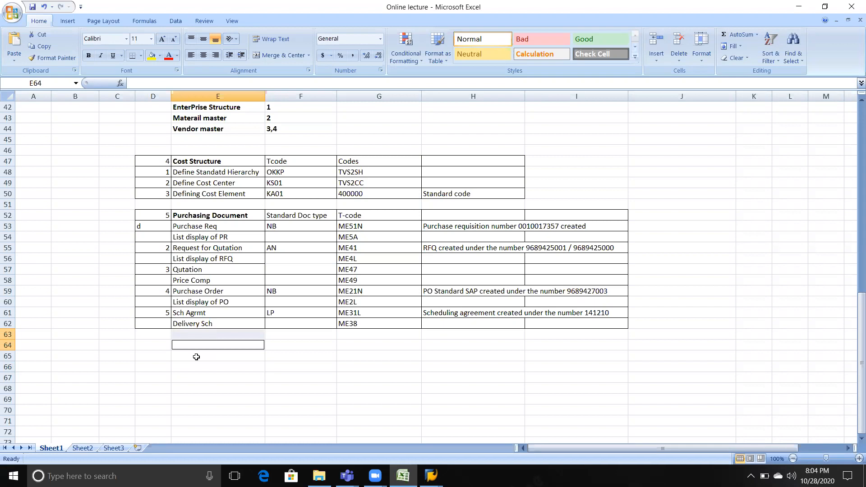
Copy the purchase requisition transaction code ME51N from the workbook and start that transaction in SAP with /n
key(alt+Tab)
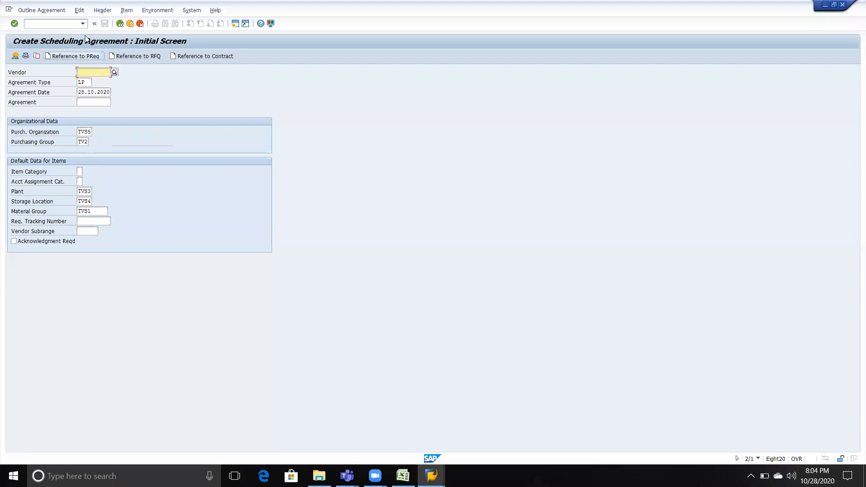
key(alt+Tab)
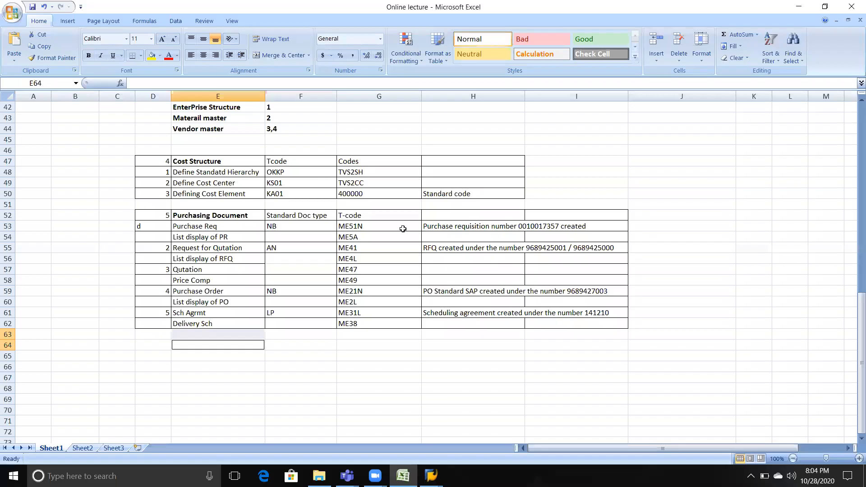
click(364, 229)
key(ctrl+c)
key(alt+Tab)
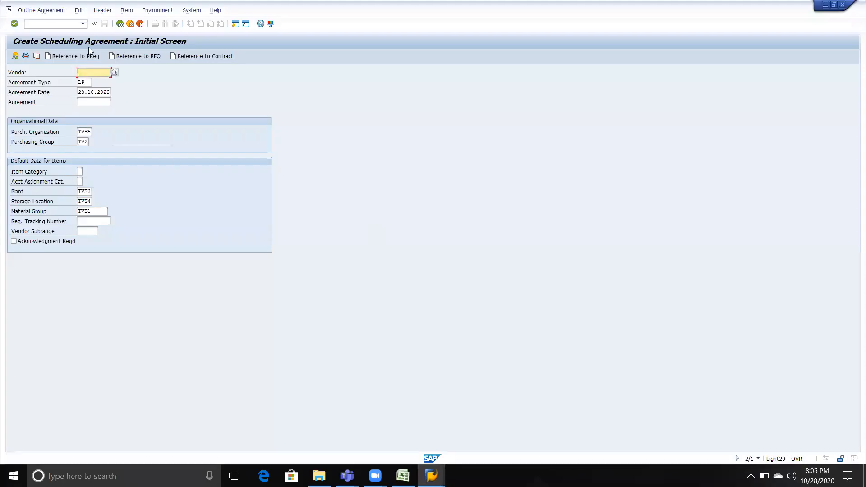
click(55, 23)
text(/n)
key(ctrl+v)
key(Return)
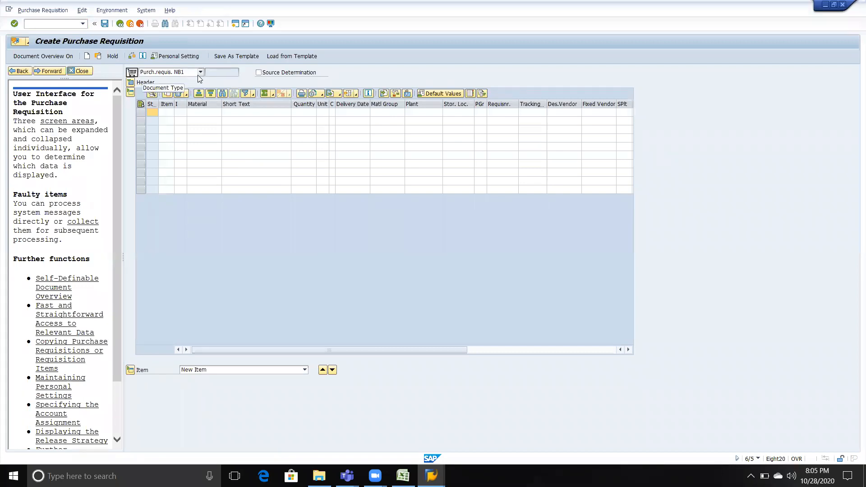
Search for a material for the first requisition item, with the plant restricted to RPP2
click(208, 113)
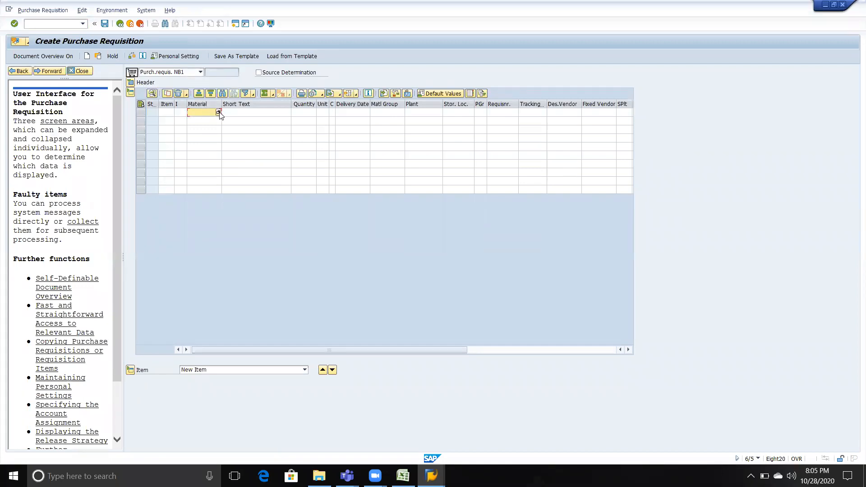
key(alt+Tab)
click(219, 112)
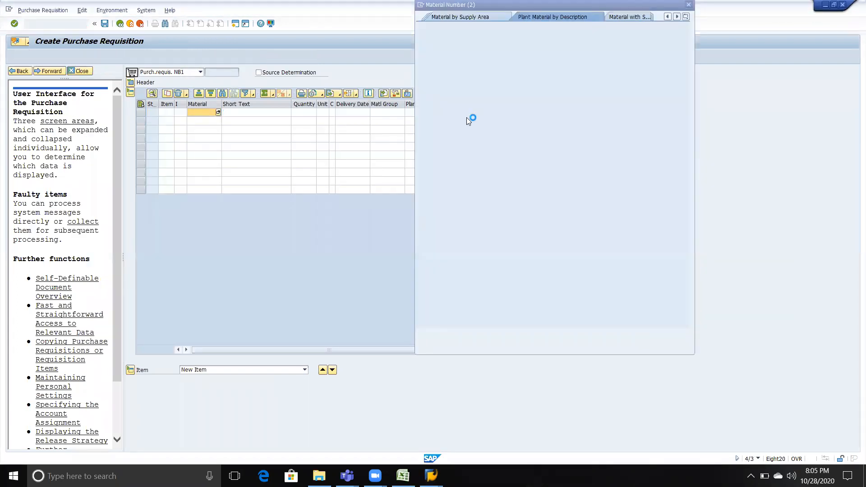
click(524, 88)
key(BackSpace)
key(BackSpace)
key(BackSpace)
key(BackSpace)
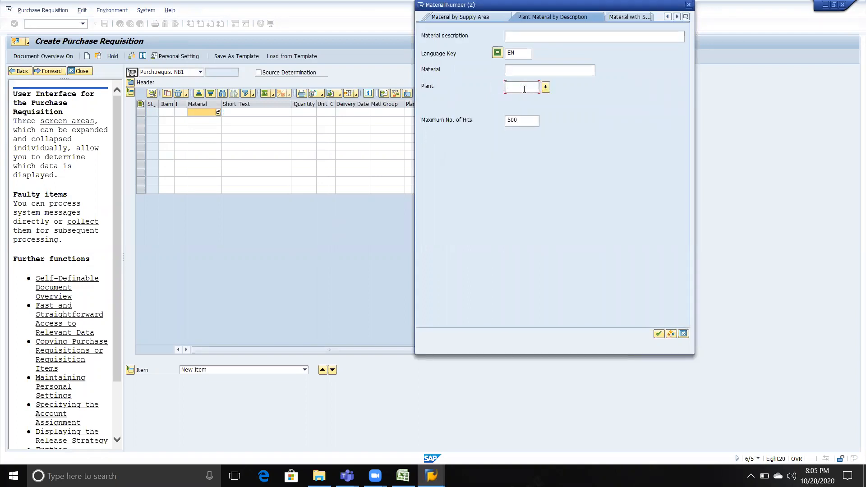
text(P01)
key(BackSpace)
key(BackSpace)
key(BackSpace)
text(RPP2)
key(Return)
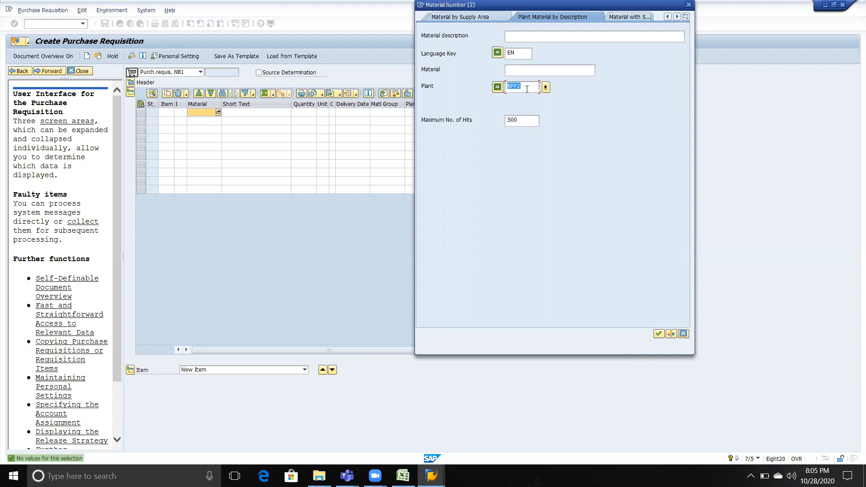
Repeat the material search with plant RBP2, view the hit list and close it without choosing a material
click(528, 89)
key(BackSpace)
key(BackSpace)
key(BackSpace)
key(BackSpace)
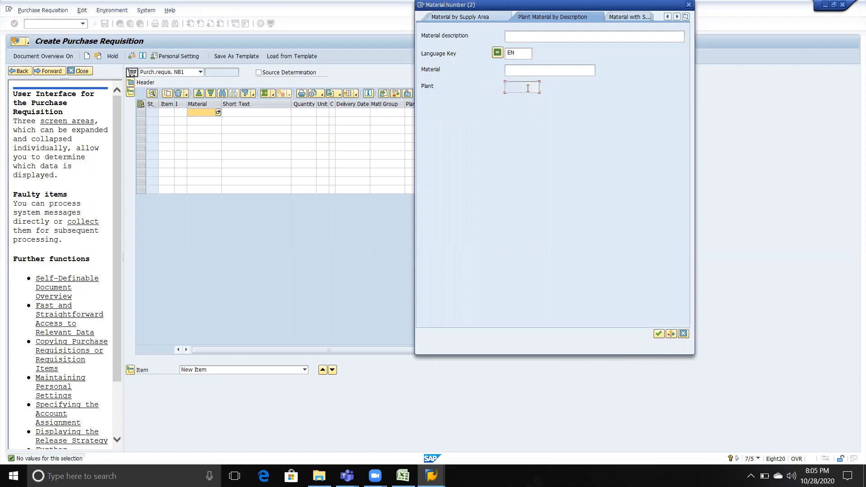
text(RBP2)
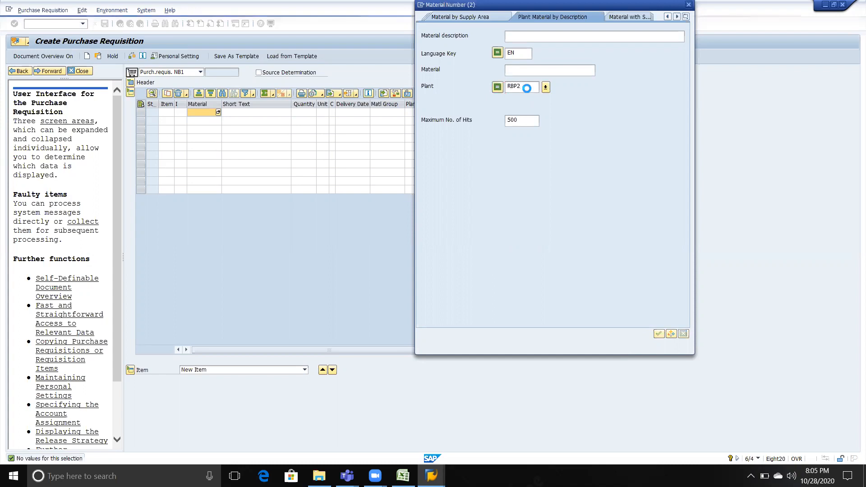
key(Return)
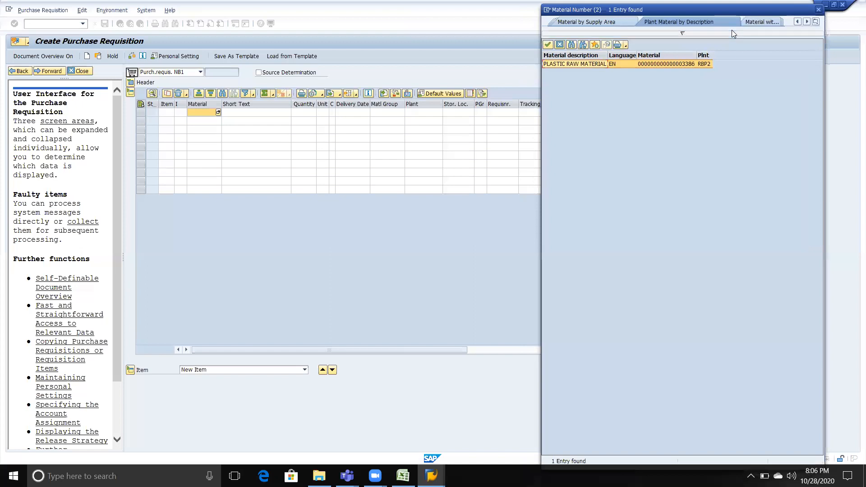
key(Escape)
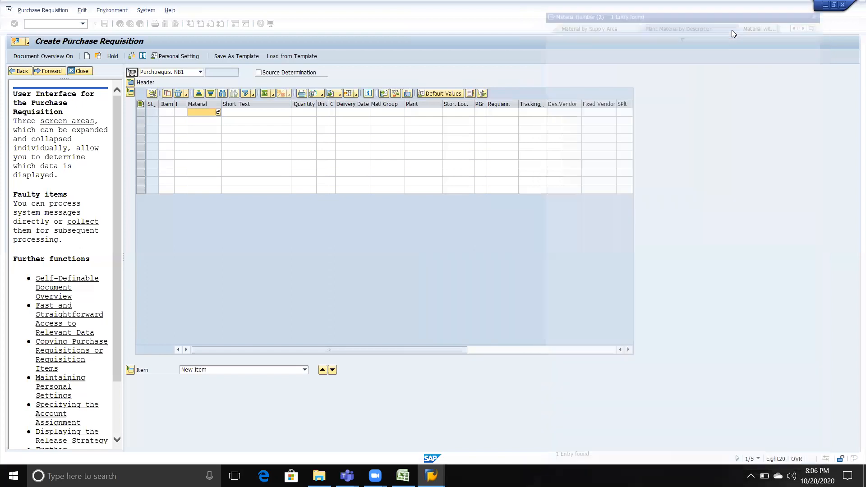
Reopen the material search for the first requisition item, view the available search help types and close the search without a selection
click(219, 112)
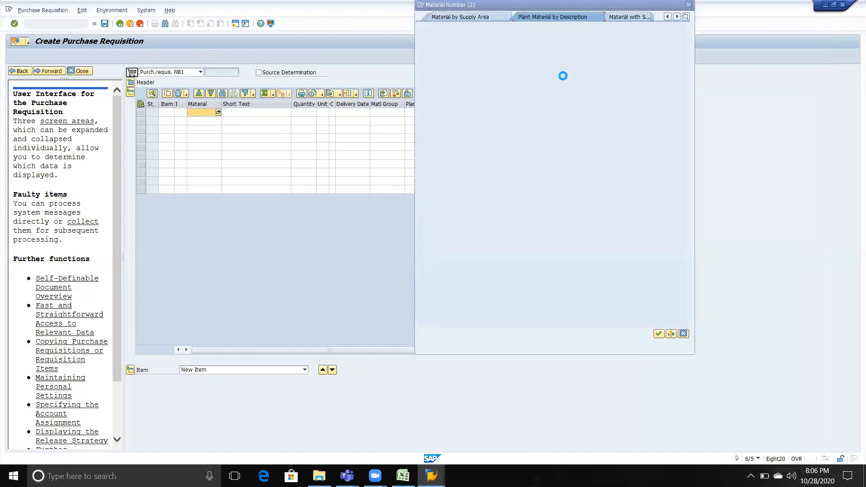
click(686, 17)
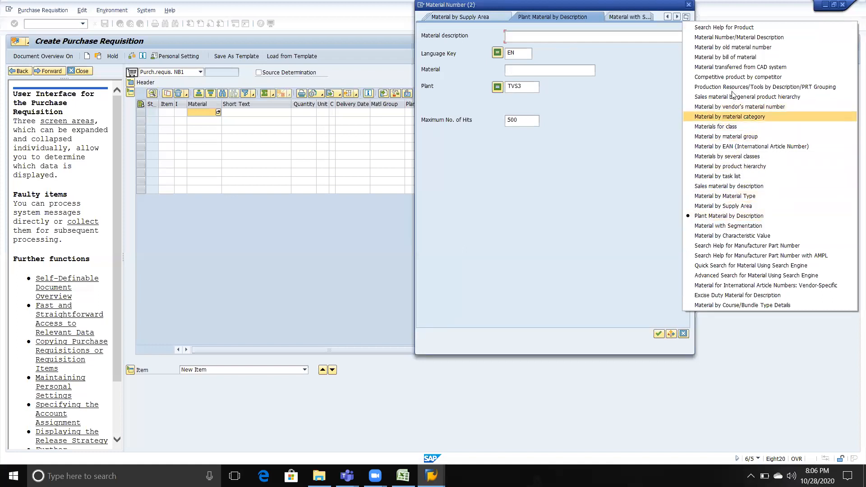
click(689, 6)
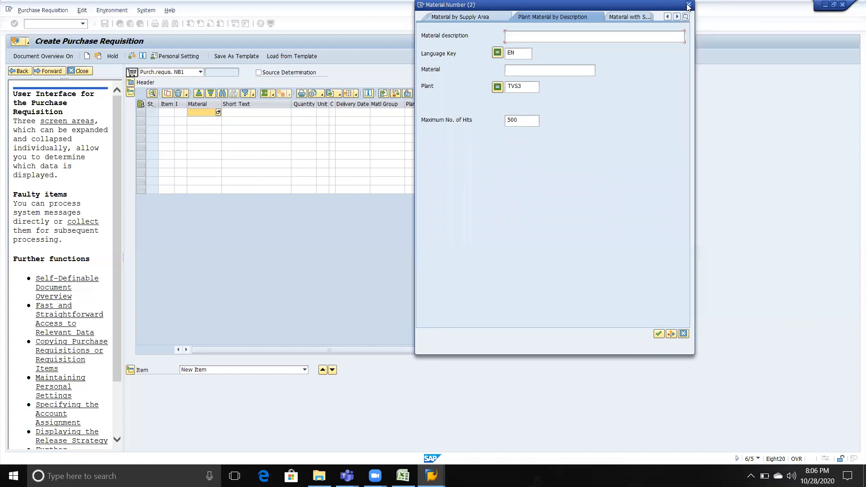
click(689, 7)
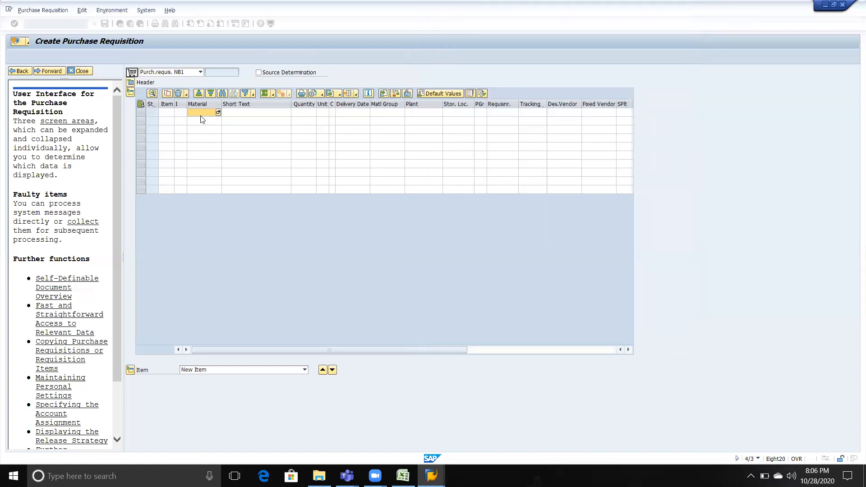
click(218, 112)
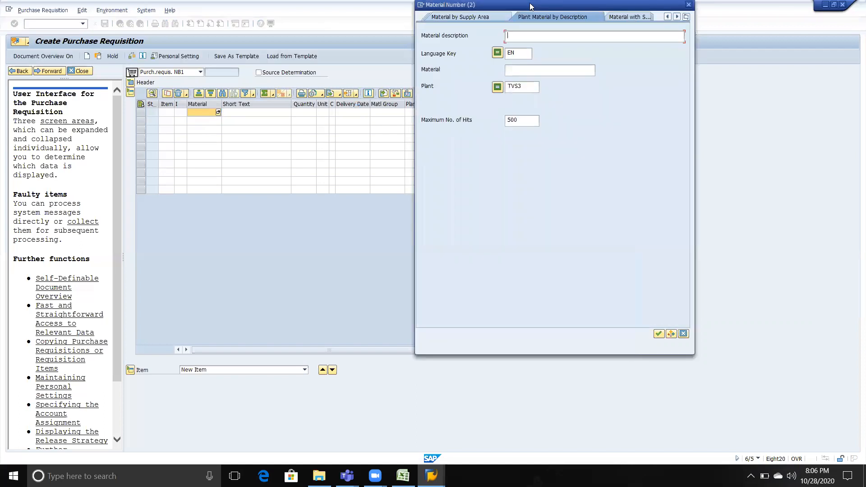
click(686, 16)
click(459, 207)
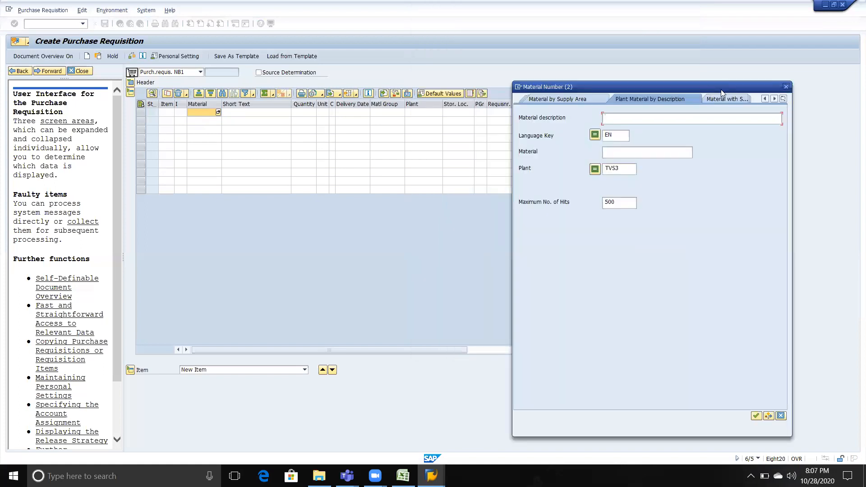
click(786, 87)
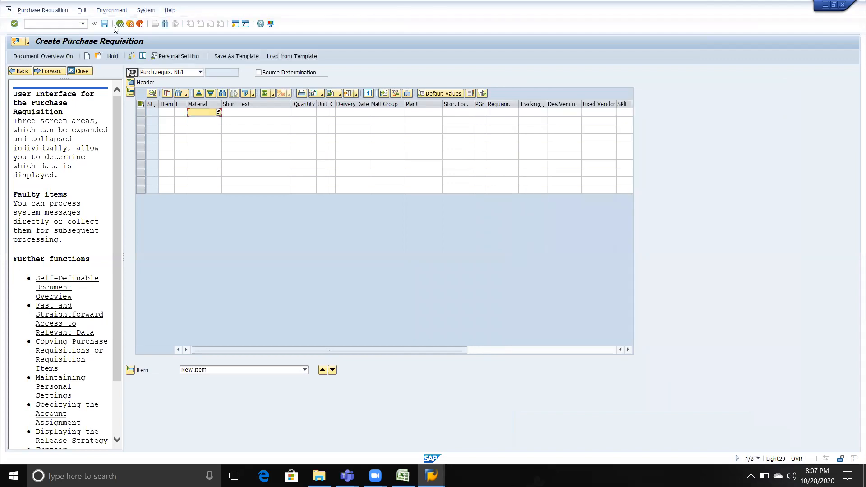
Leave the purchase requisition and open the creation of a scheduling agreement with a known vendor
click(120, 25)
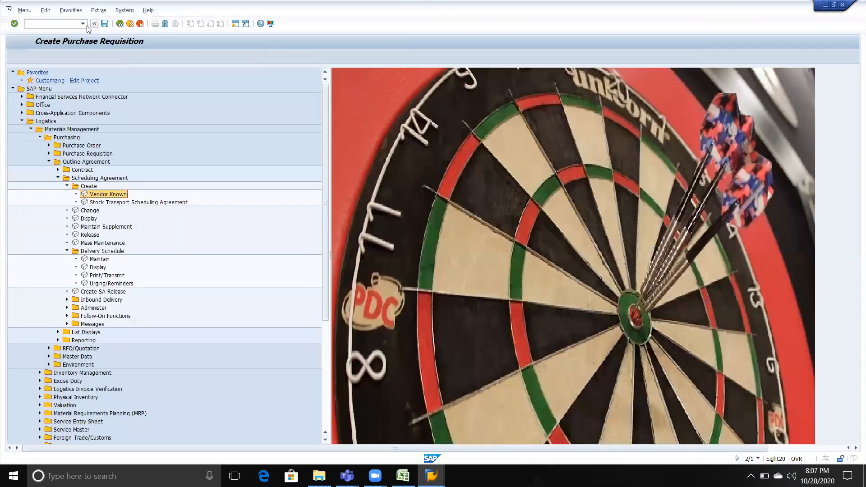
double_click(98, 259)
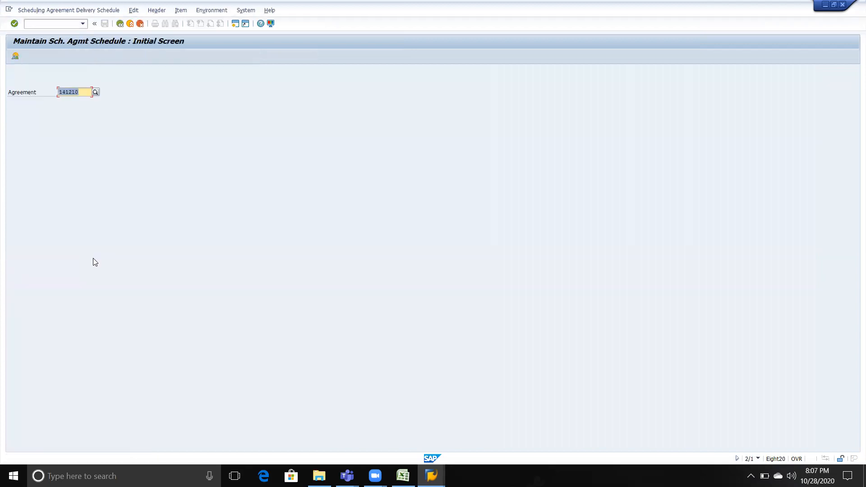
click(120, 23)
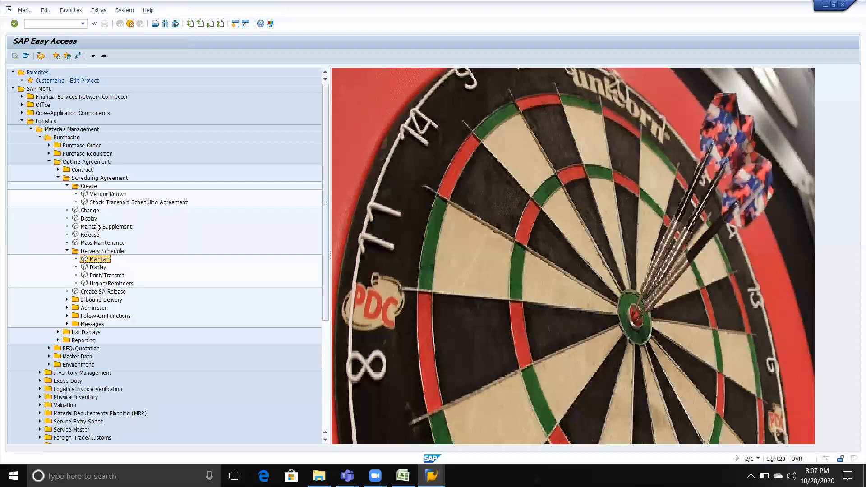
click(91, 187)
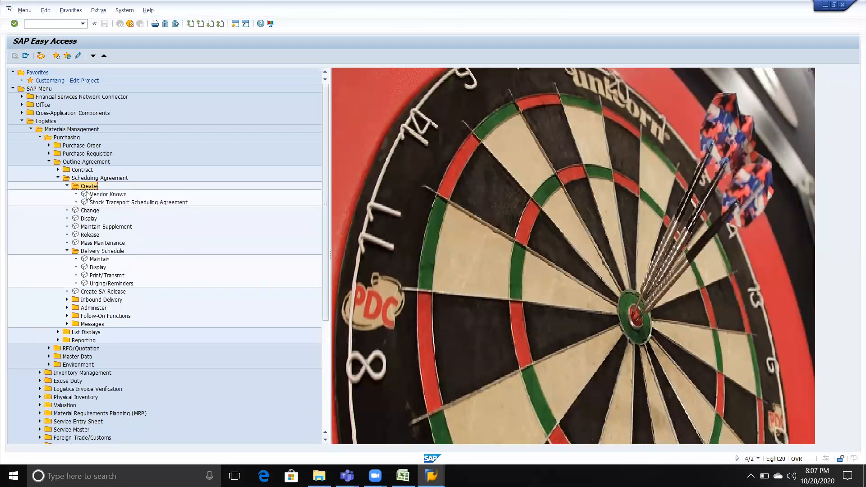
double_click(88, 195)
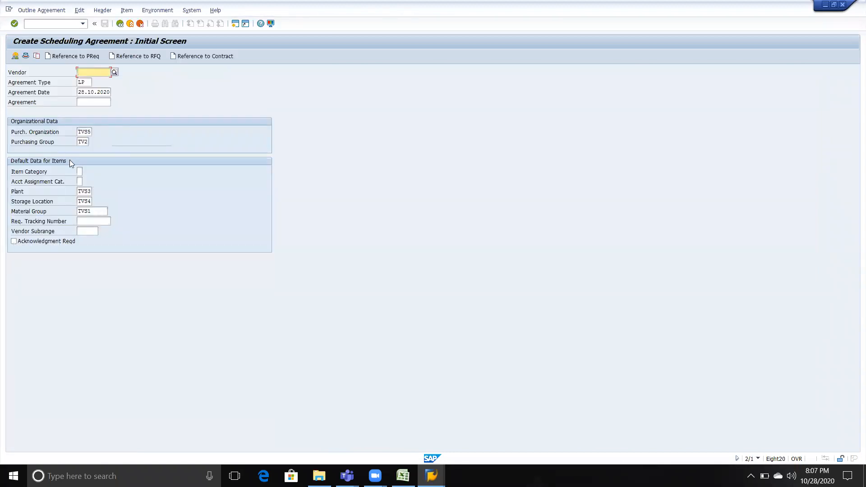
View the possible item categories for the scheduling agreement's default item data and close the list without choosing one
click(80, 171)
click(86, 171)
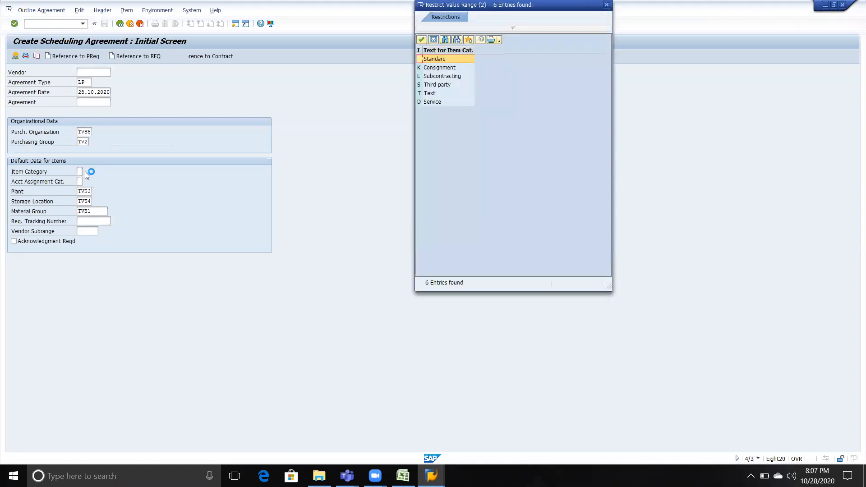
drag(530, 6, 734, 80)
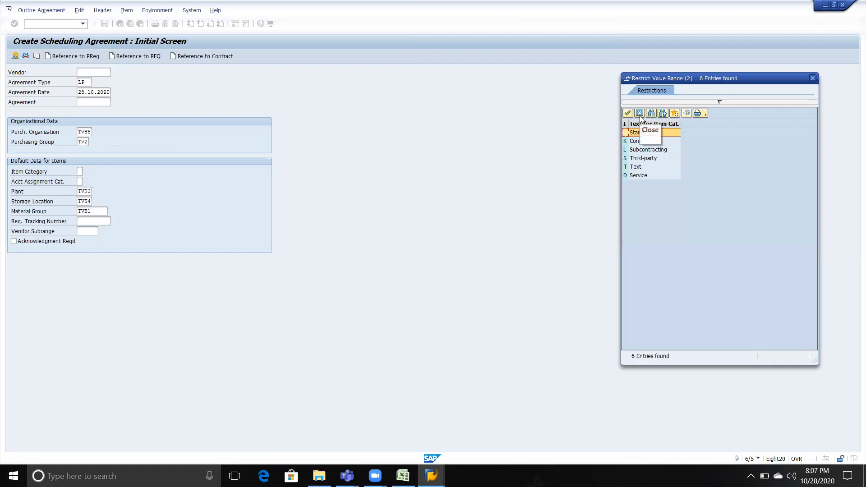
click(639, 114)
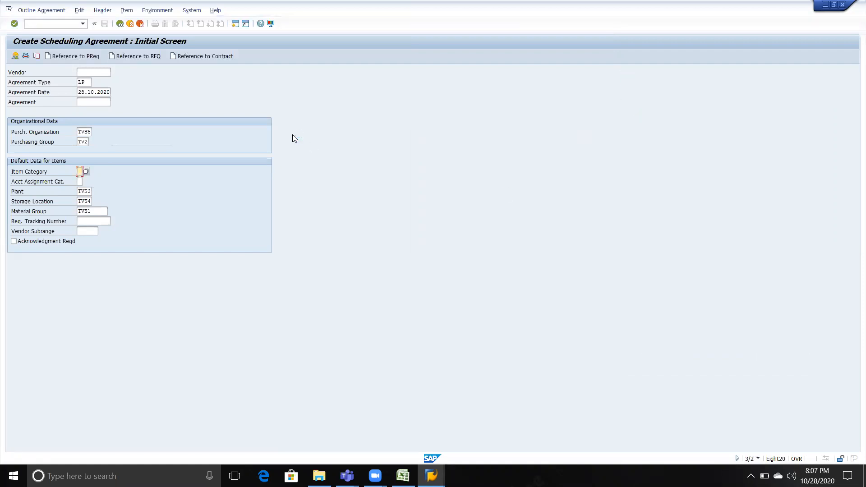